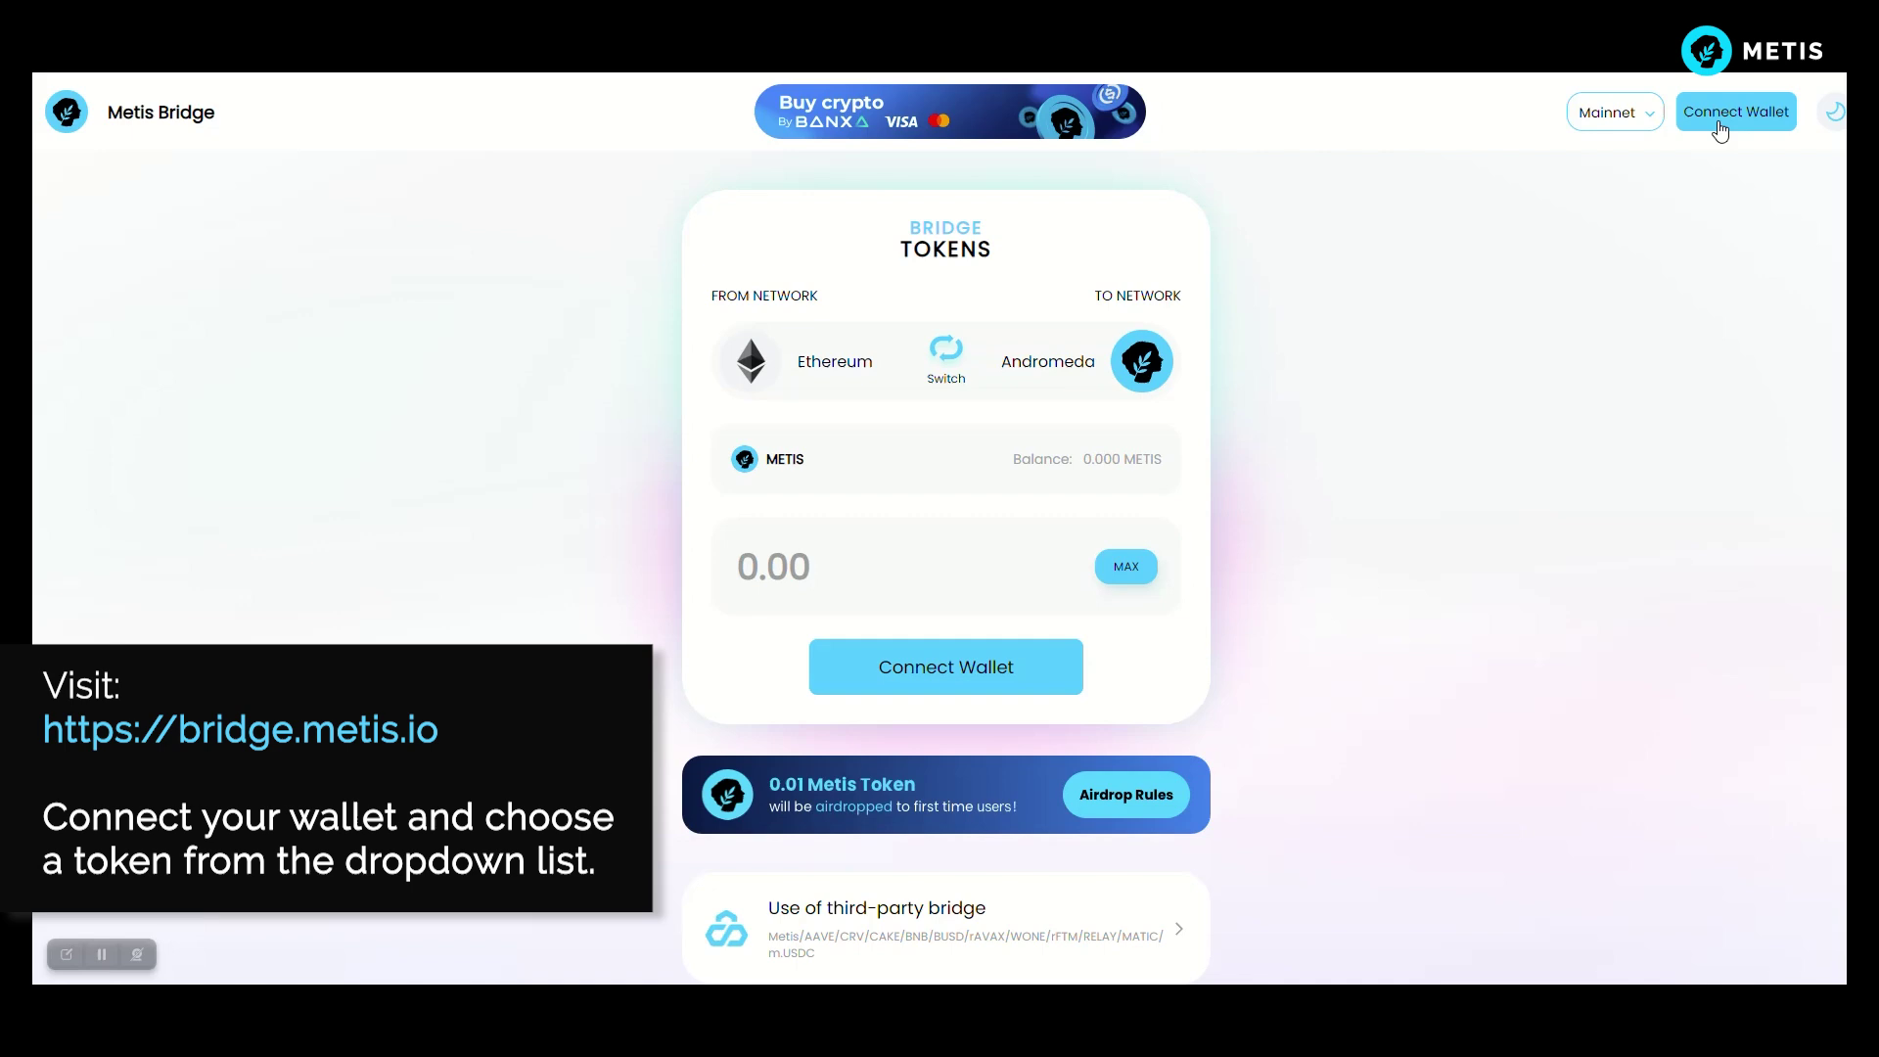
Step: Connect the MetaMask wallet account to Metis Bridge so its 0.254 ETH balance shows
left_click(1719, 123)
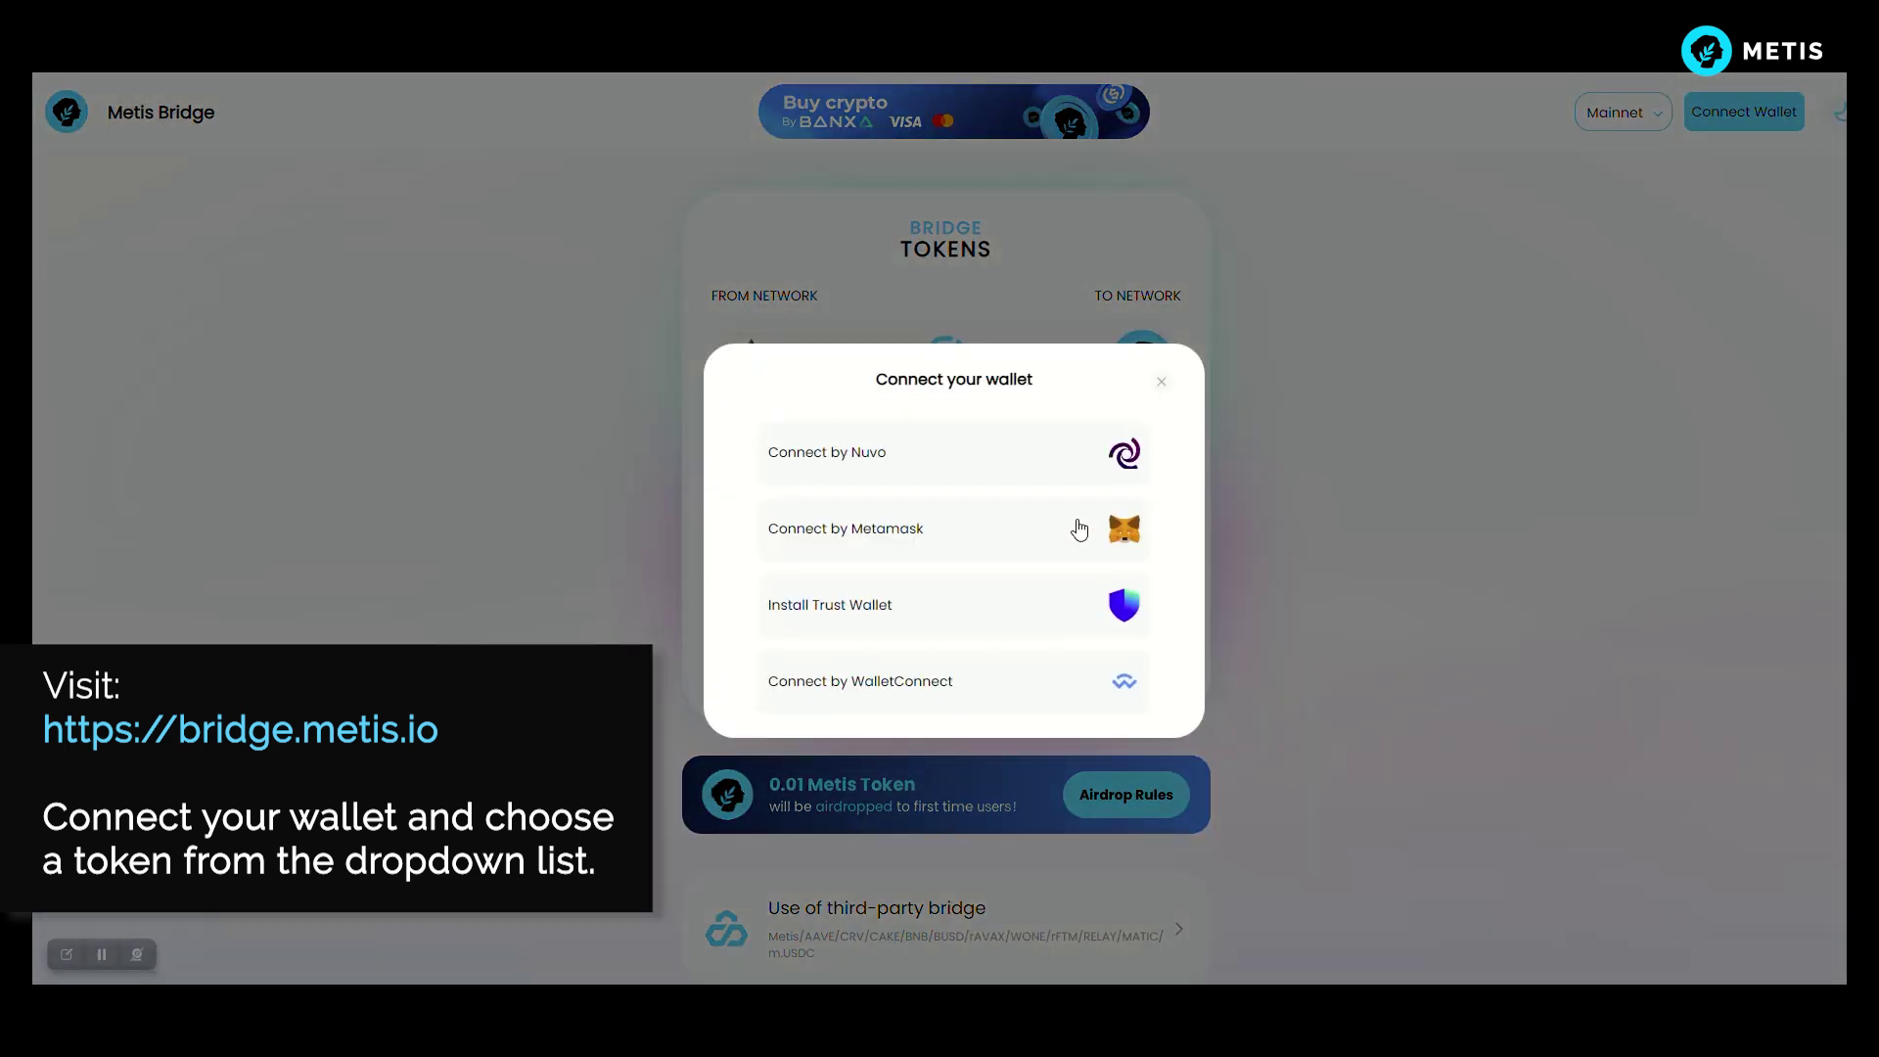
left_click(1080, 530)
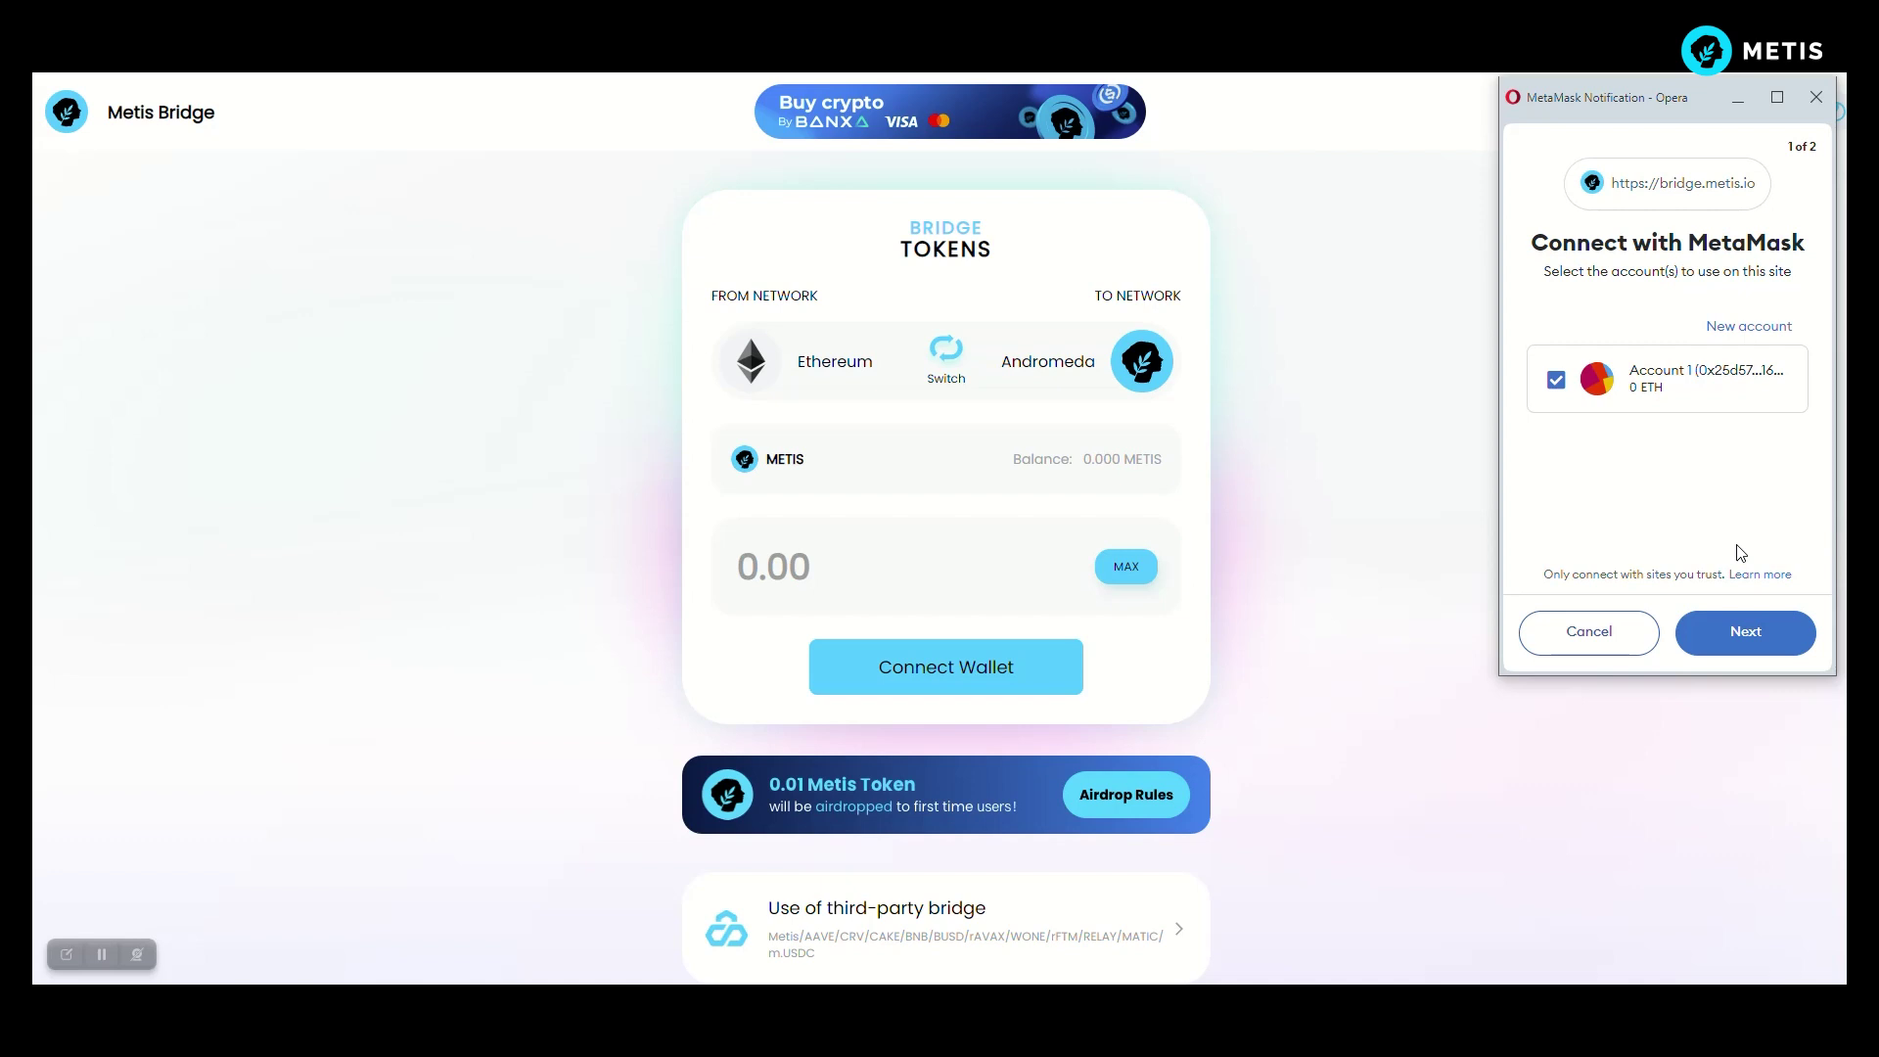
left_click(1774, 626)
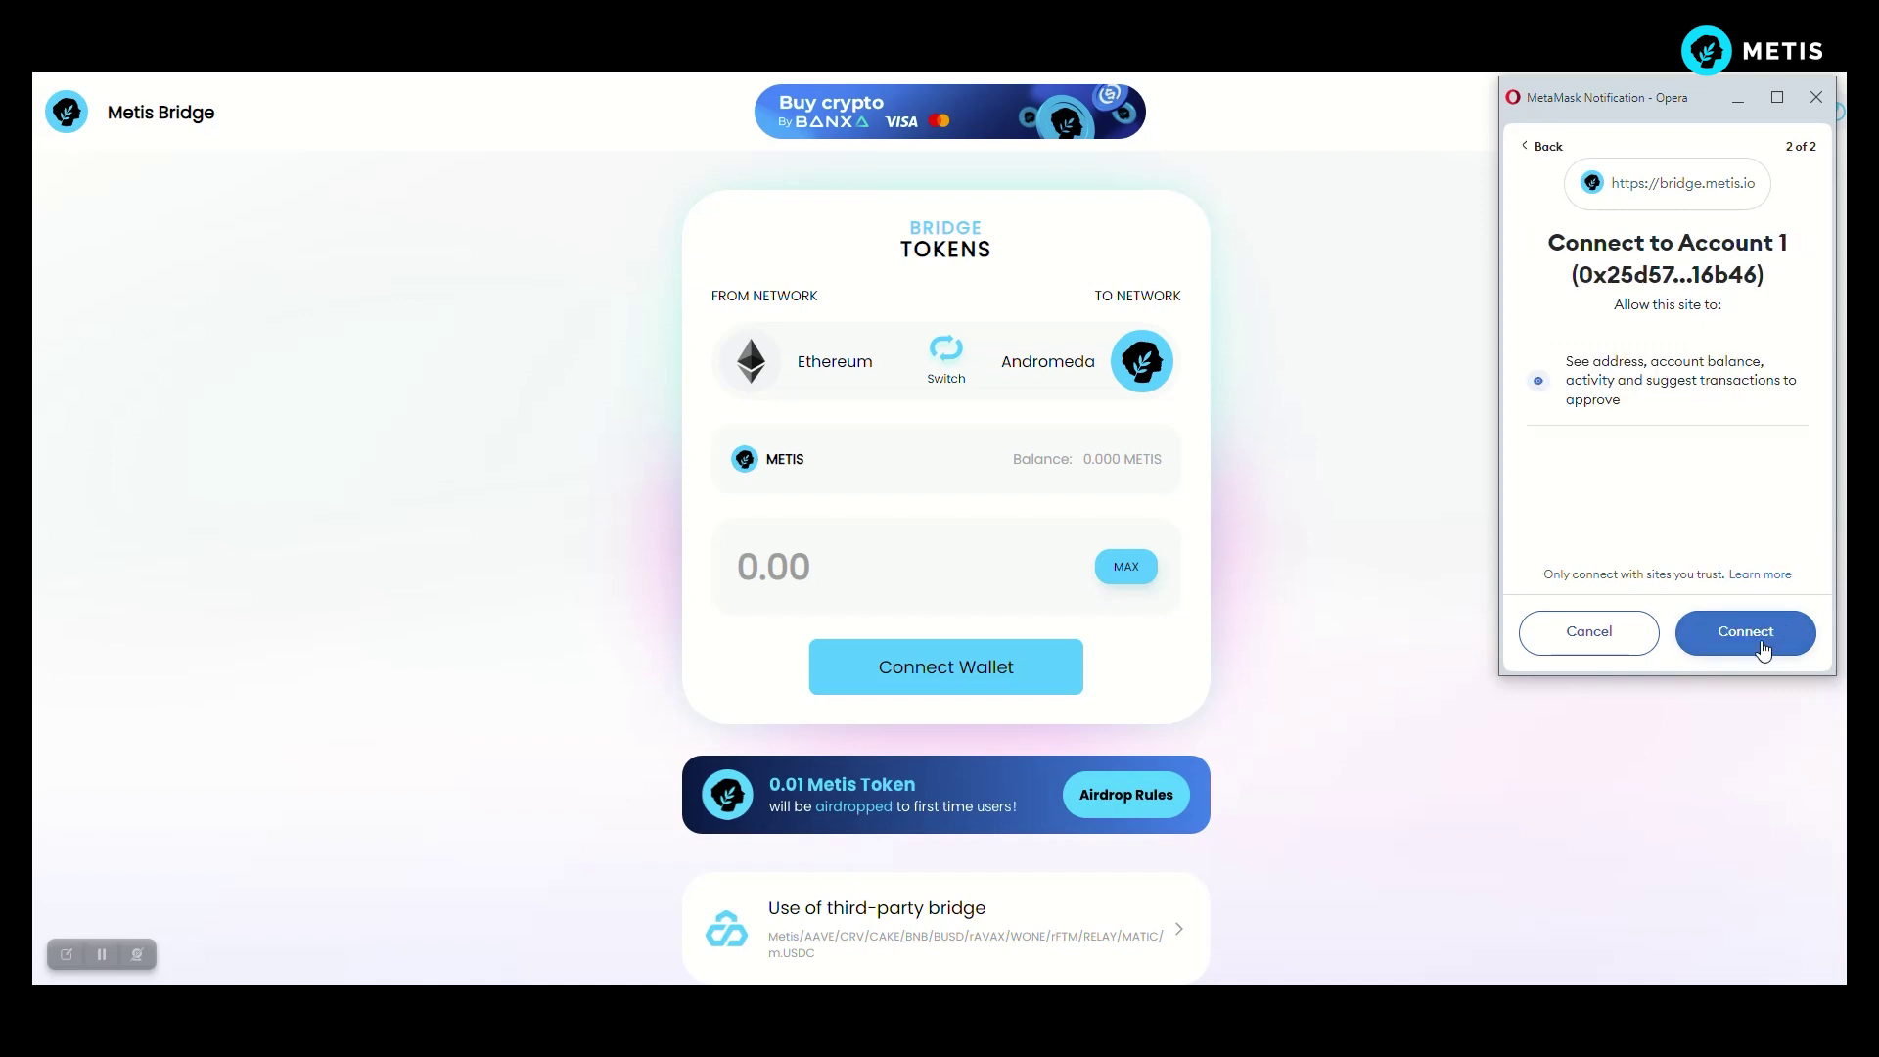
left_click(1763, 650)
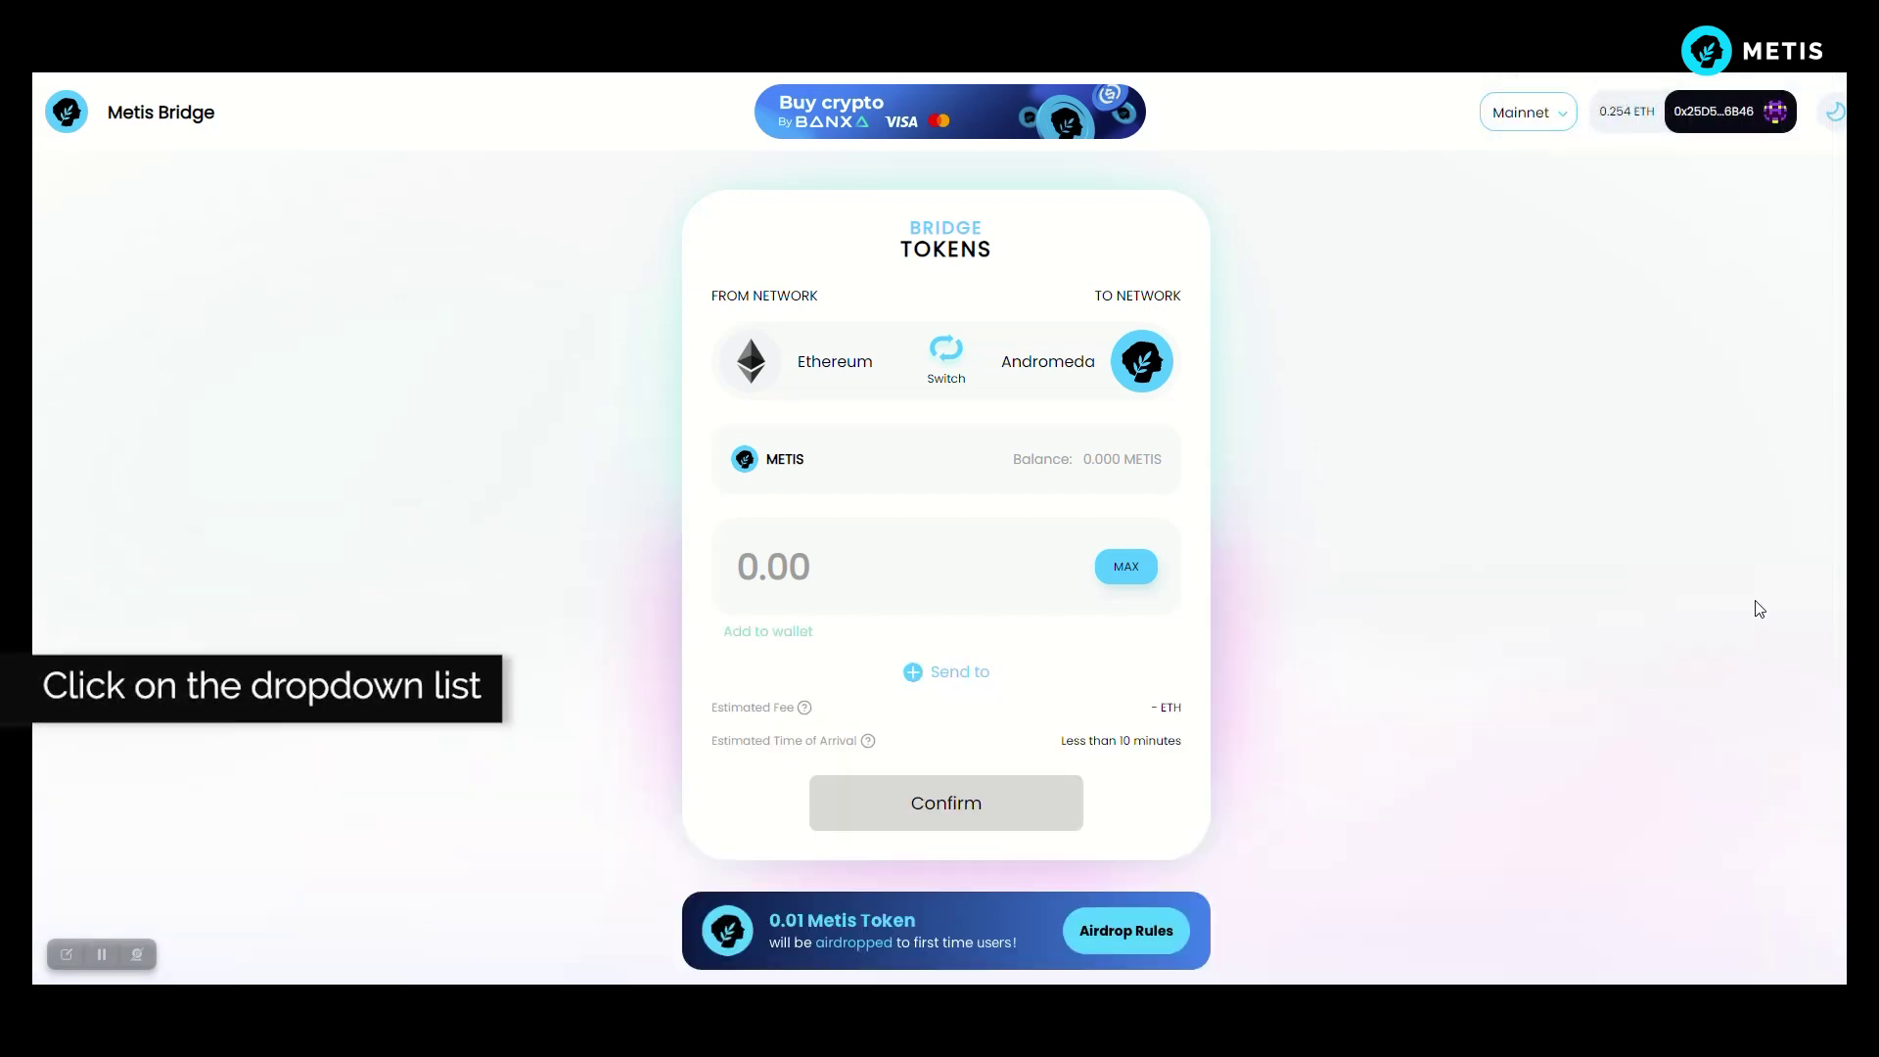
Step: Choose ETH as the token to bridge from Ethereum to Andromeda and enter the 0.24 amount
left_click(793, 460)
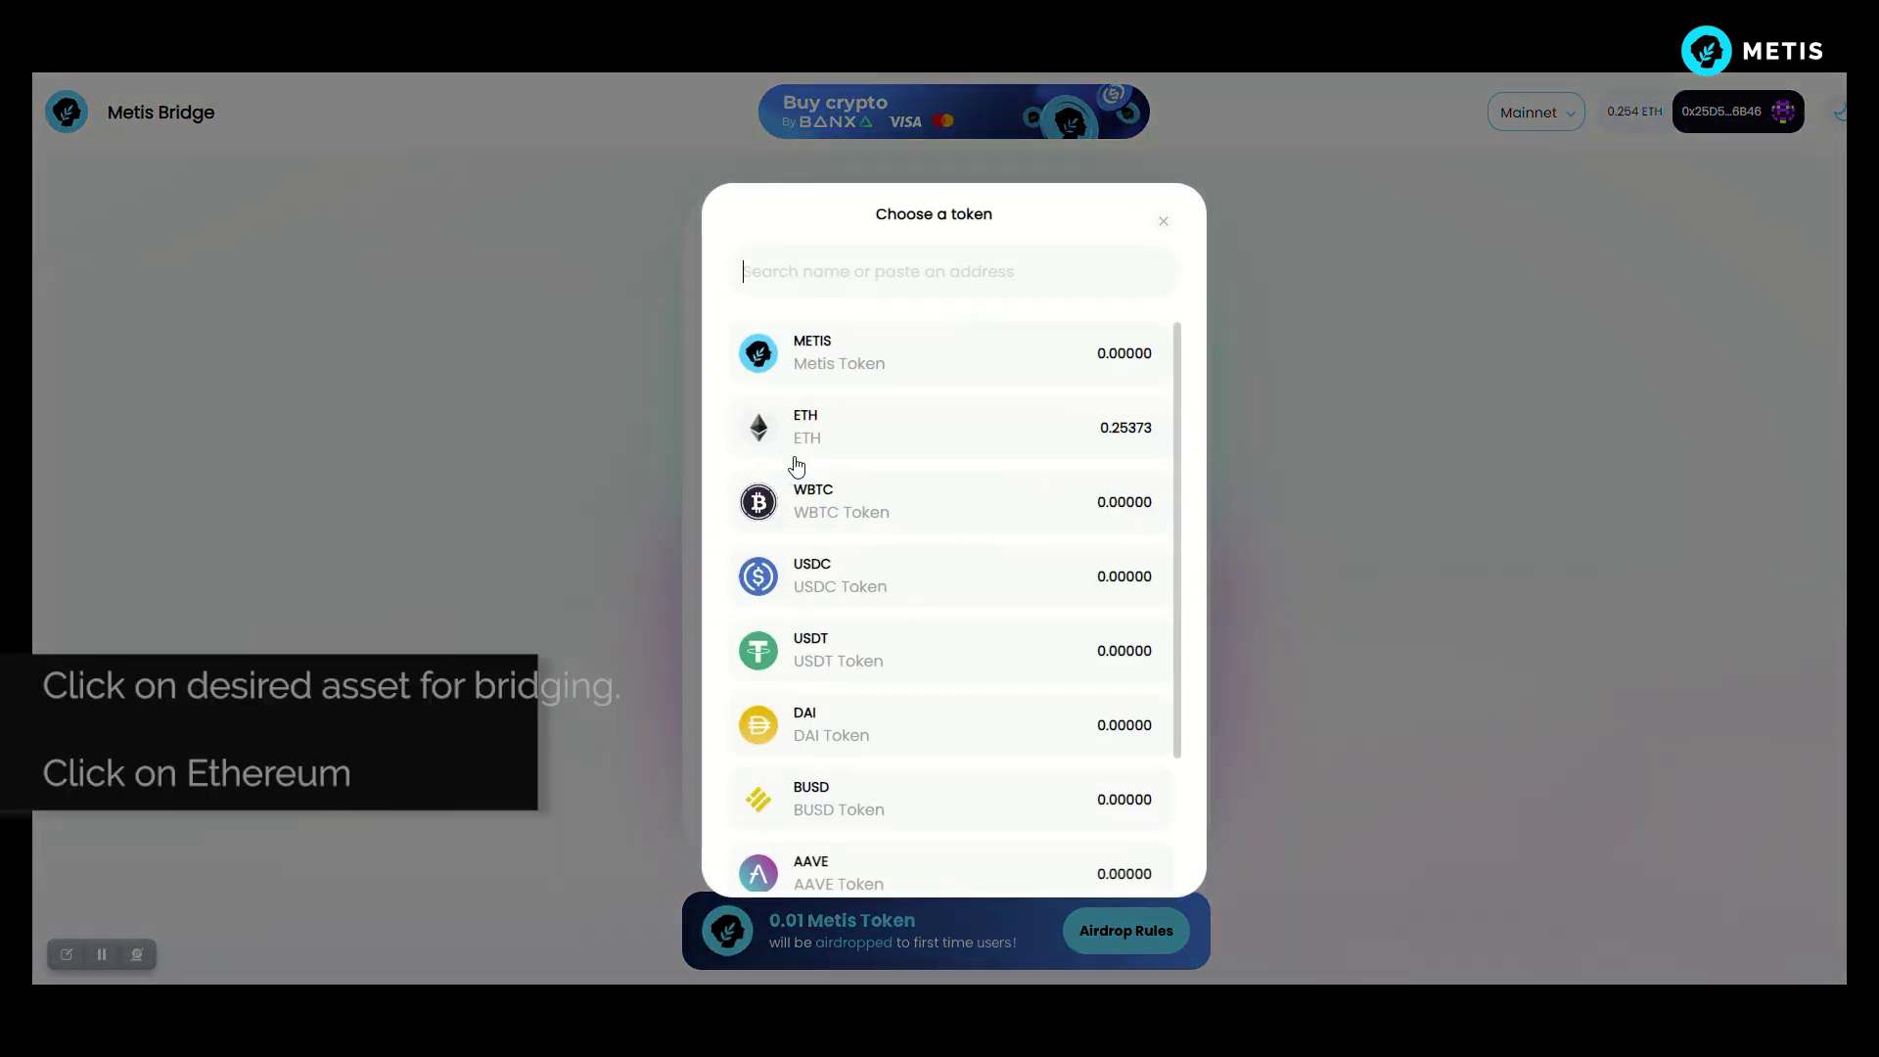
left_click(1041, 446)
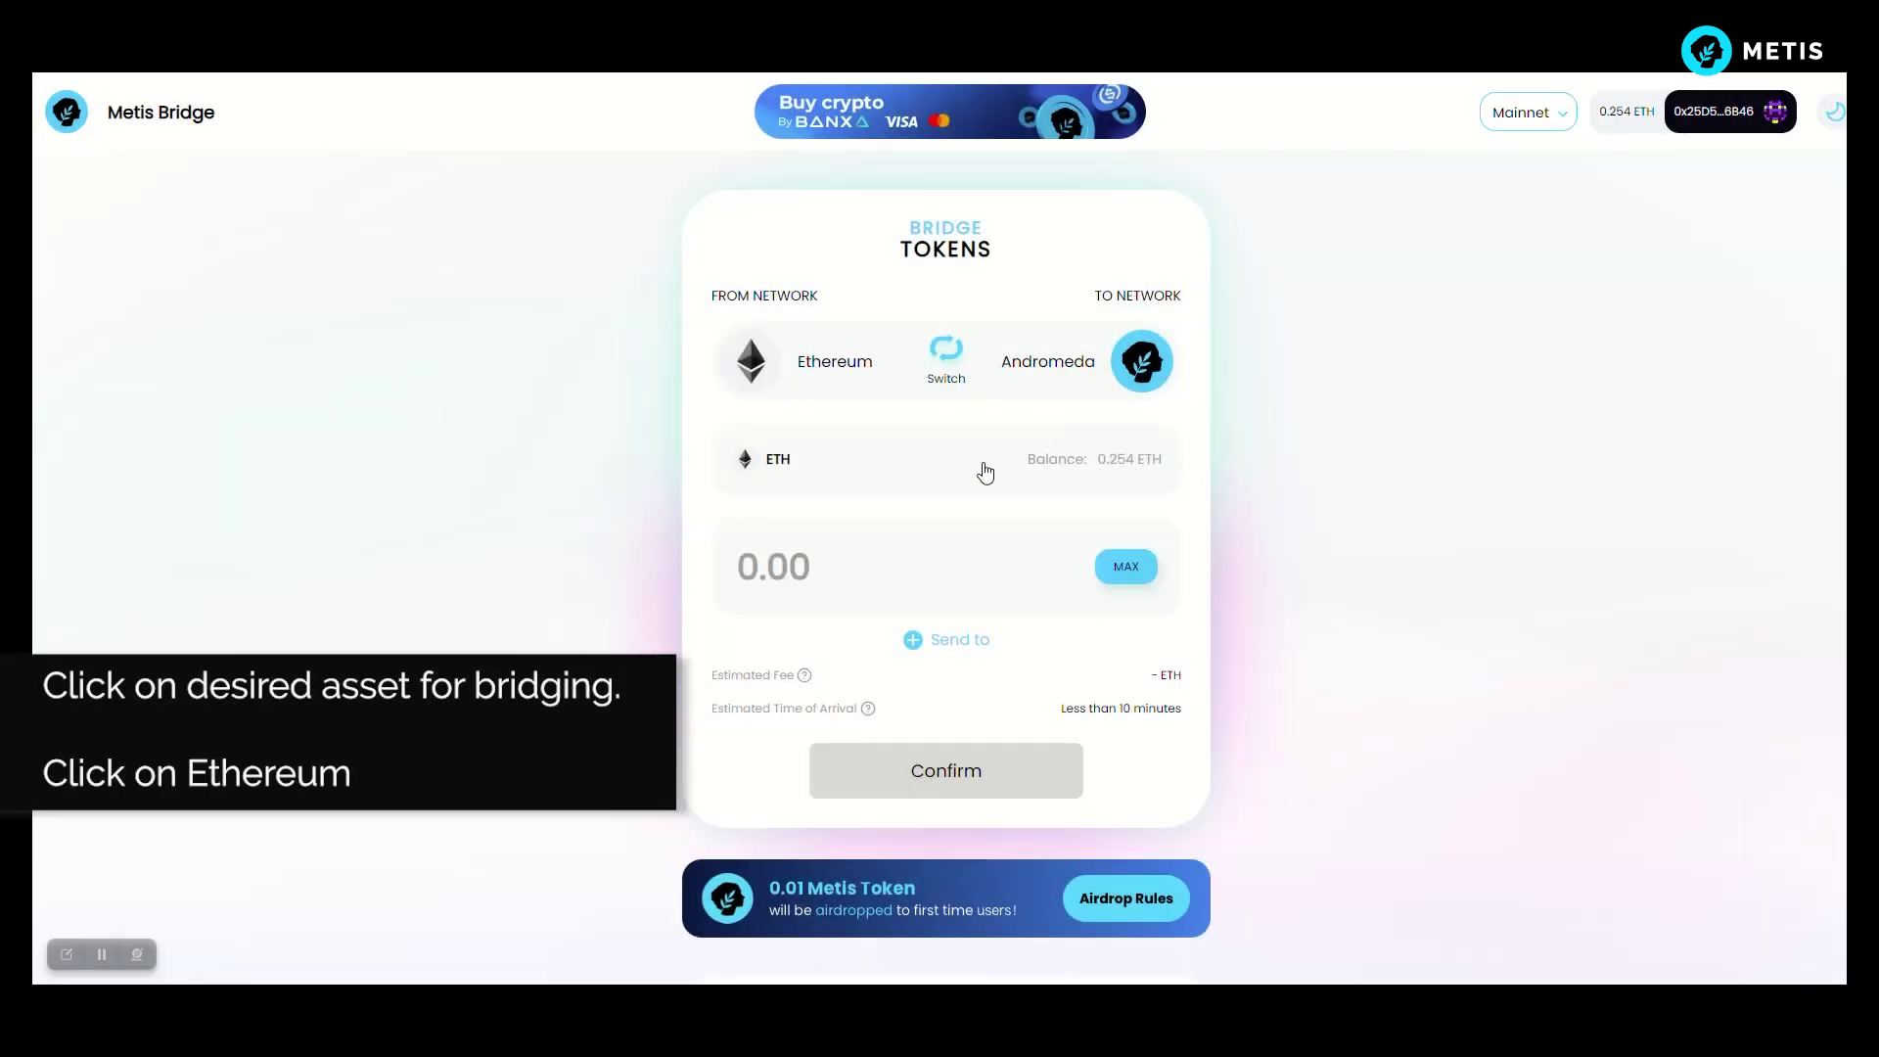
type("0.2")
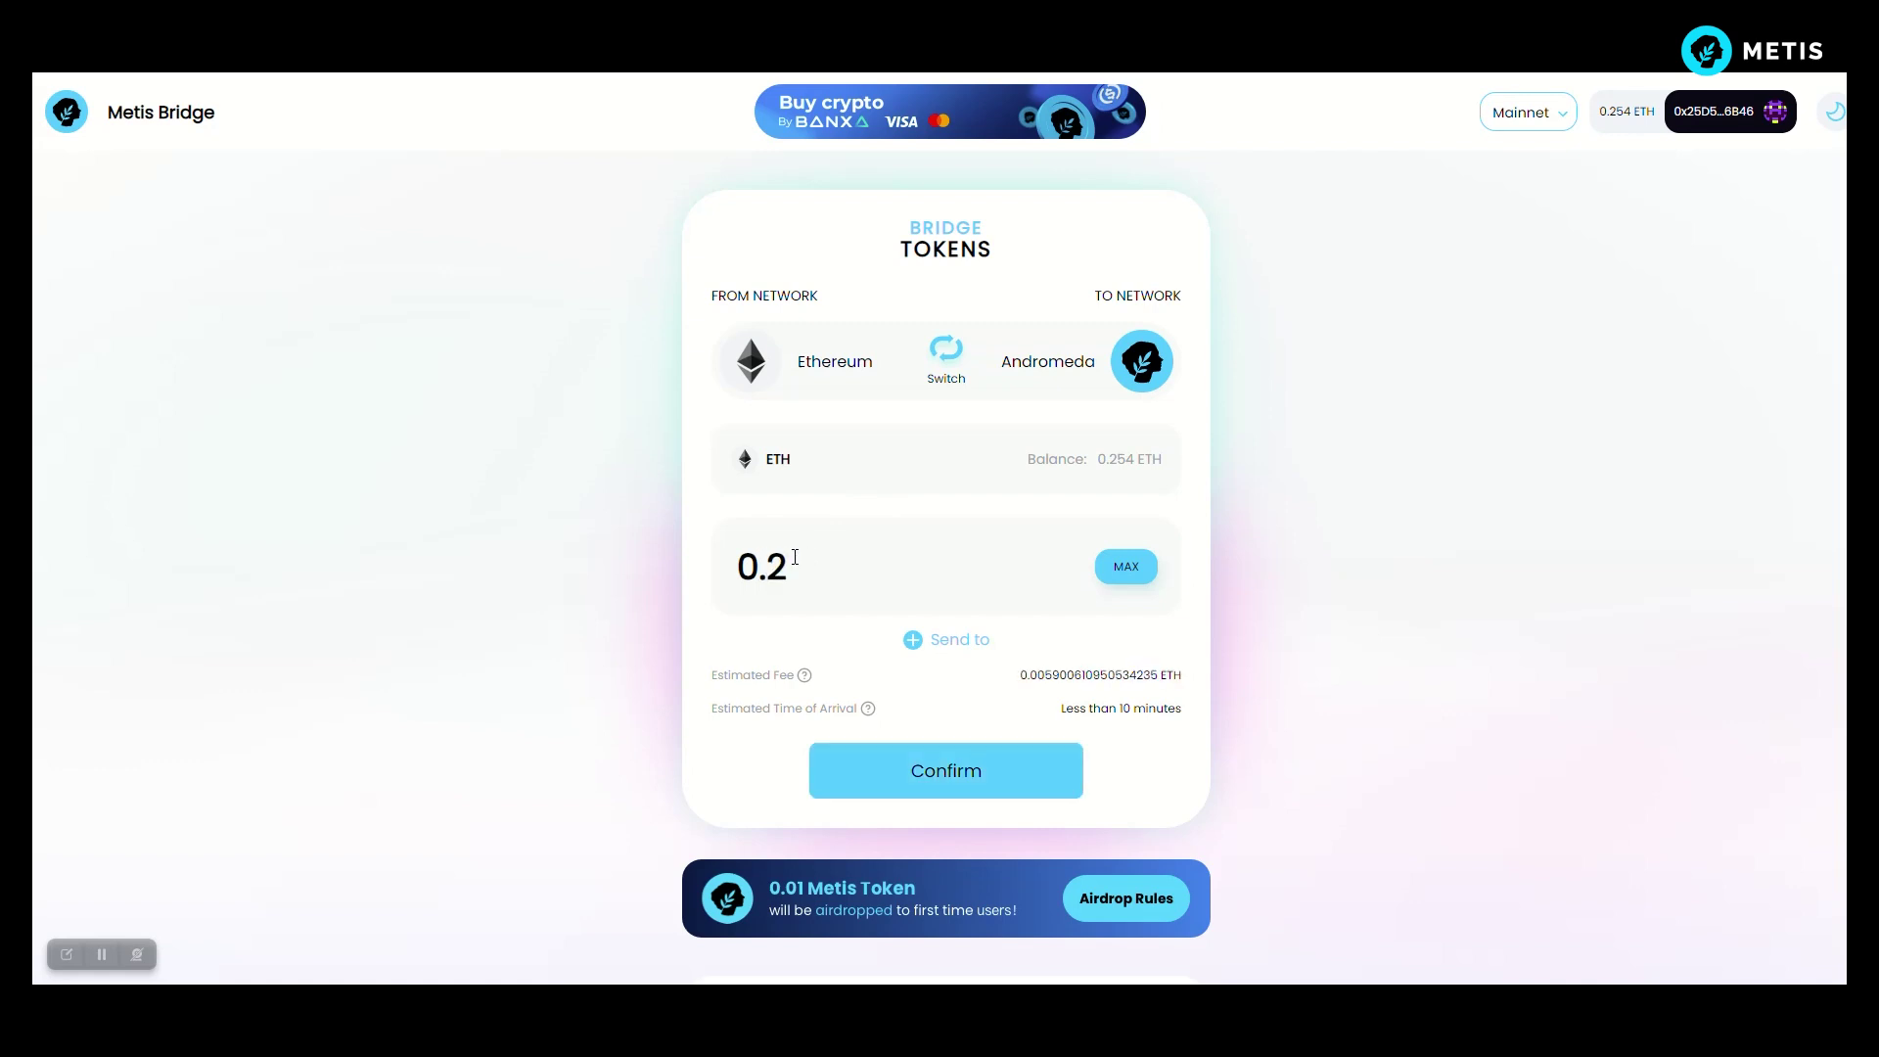
type("3")
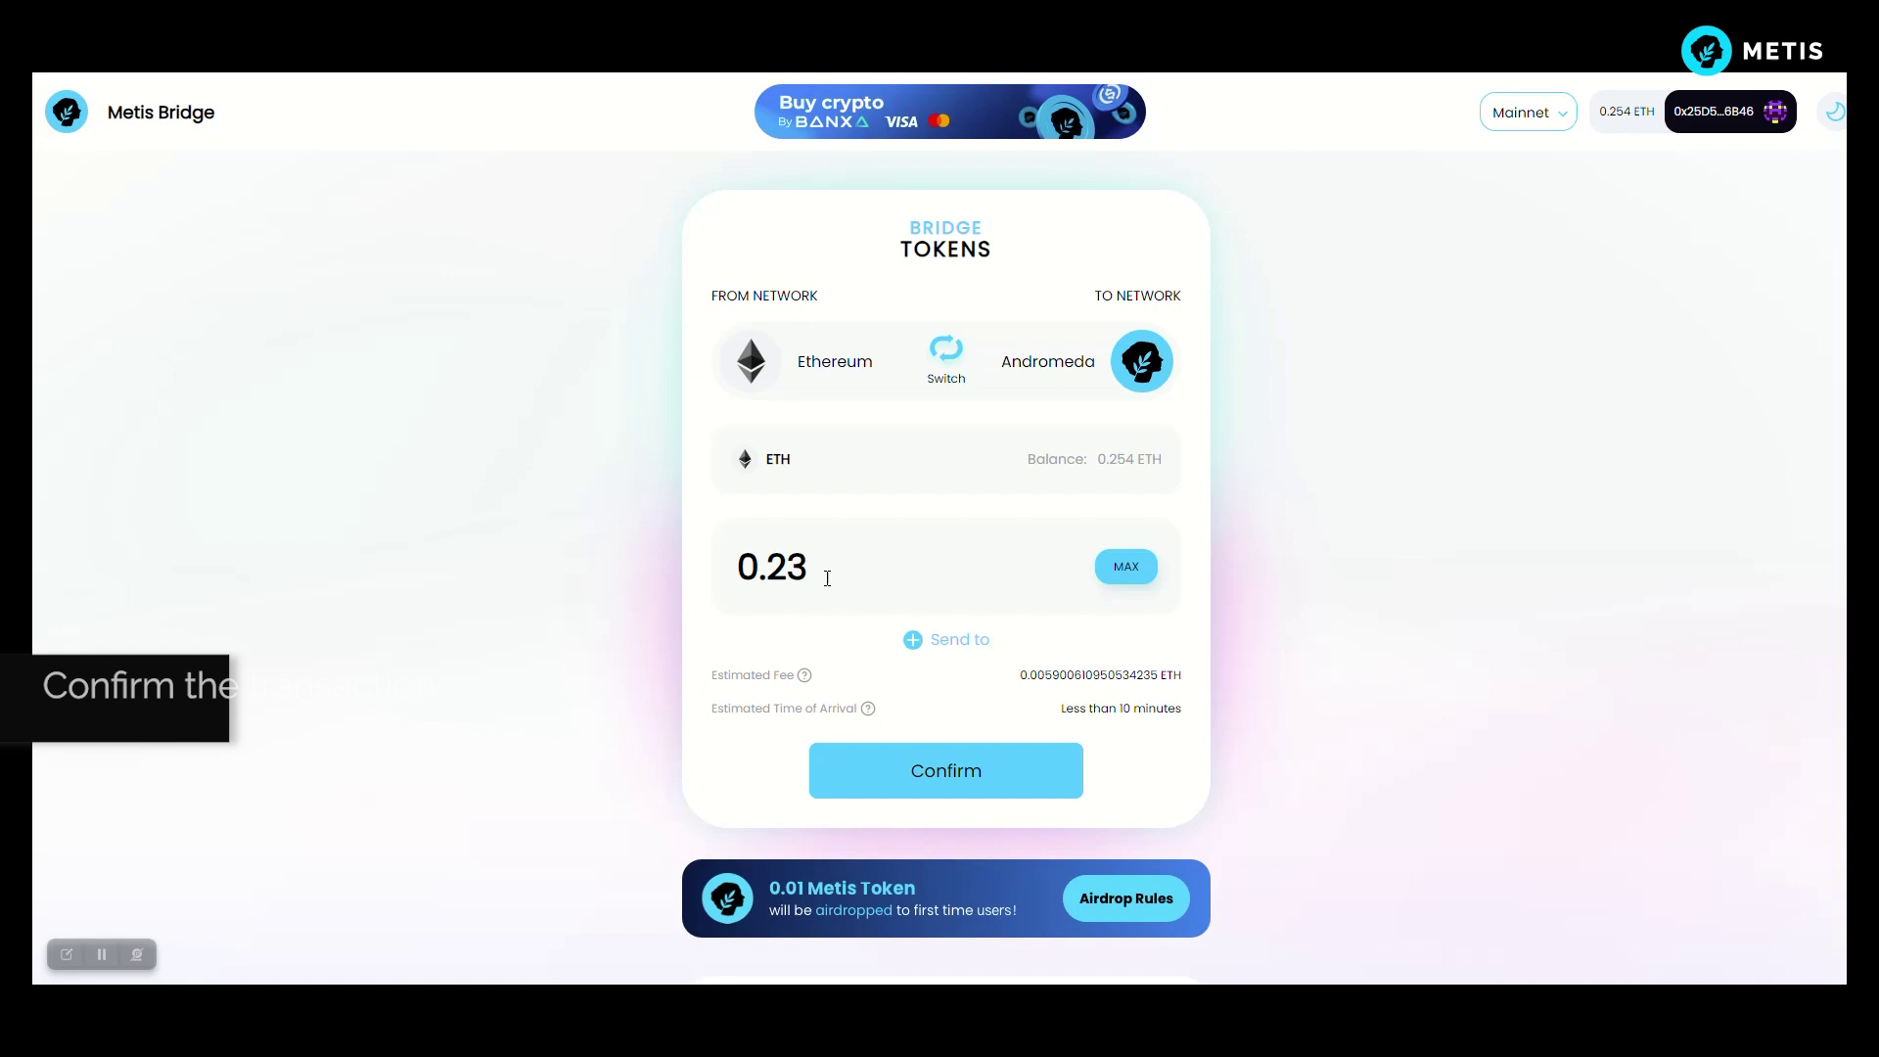
type("4")
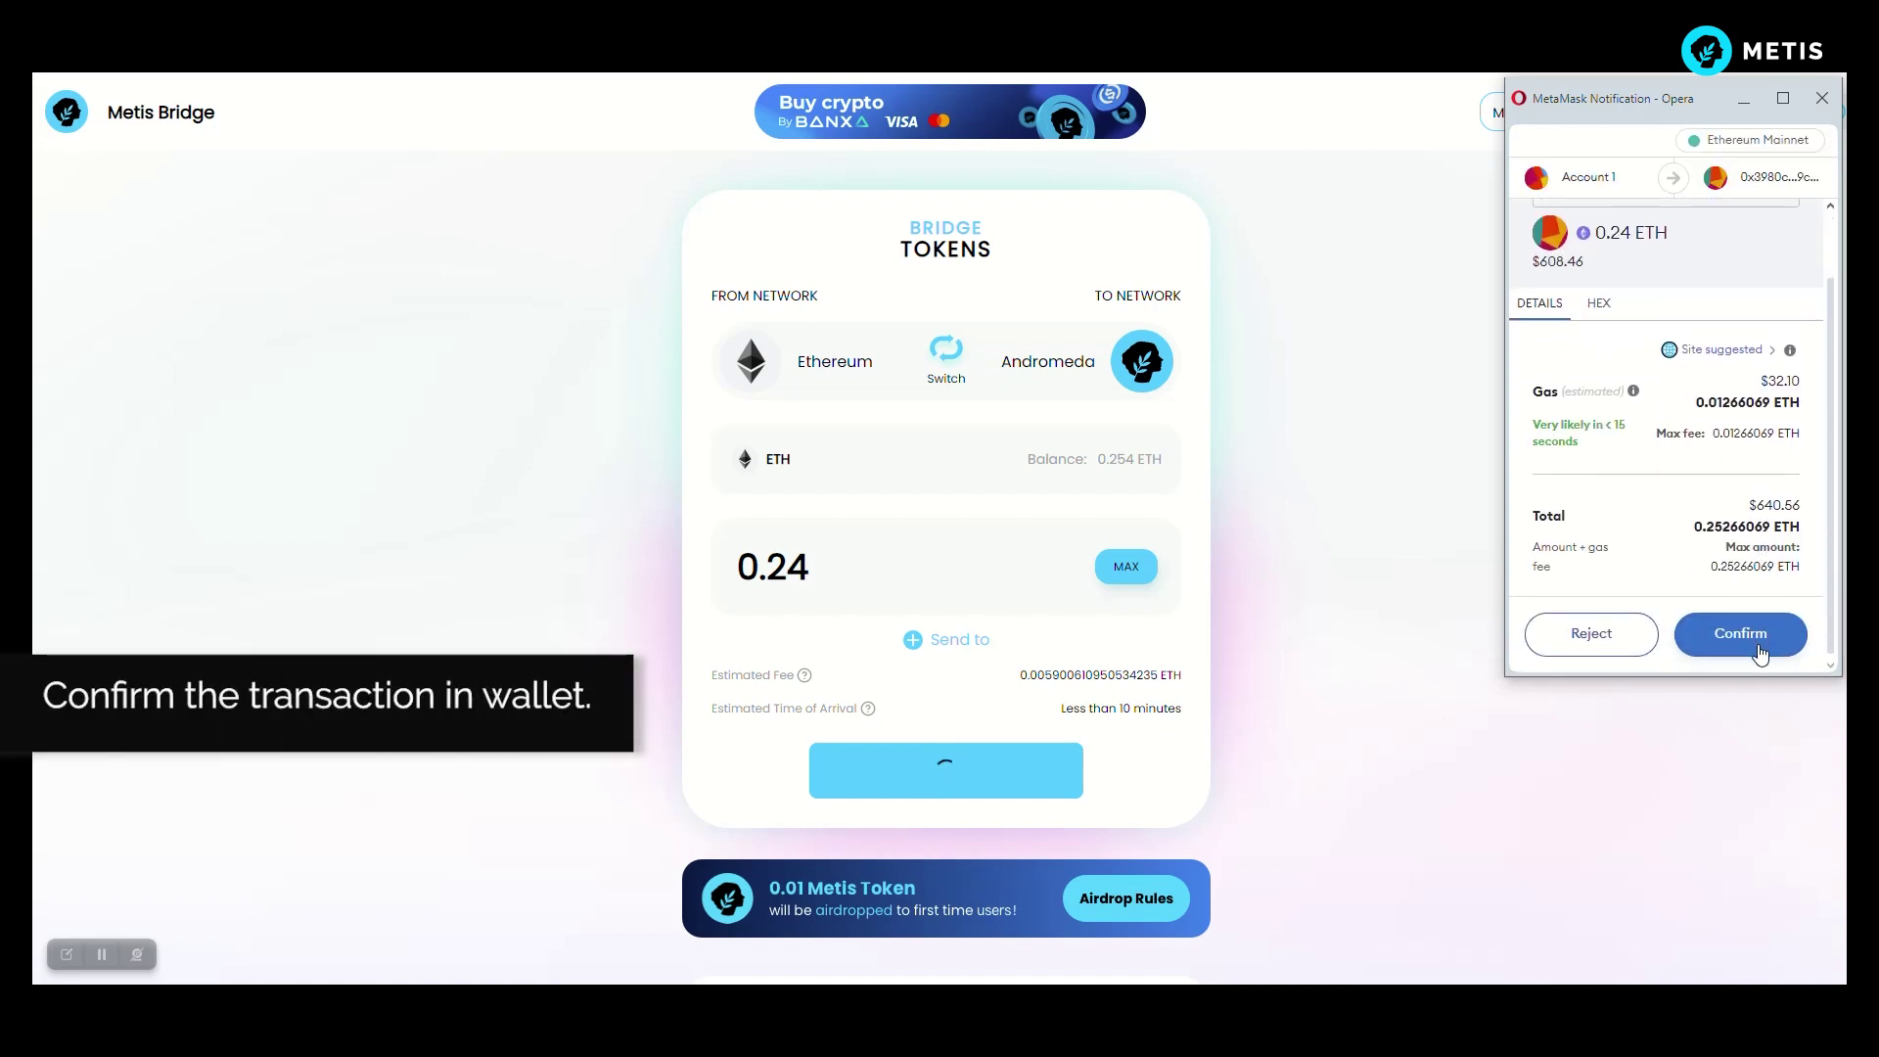
Step: Approve the 0.24 ETH bridge transaction in MetaMask and switch the wallet to the Metis network
left_click(1759, 636)
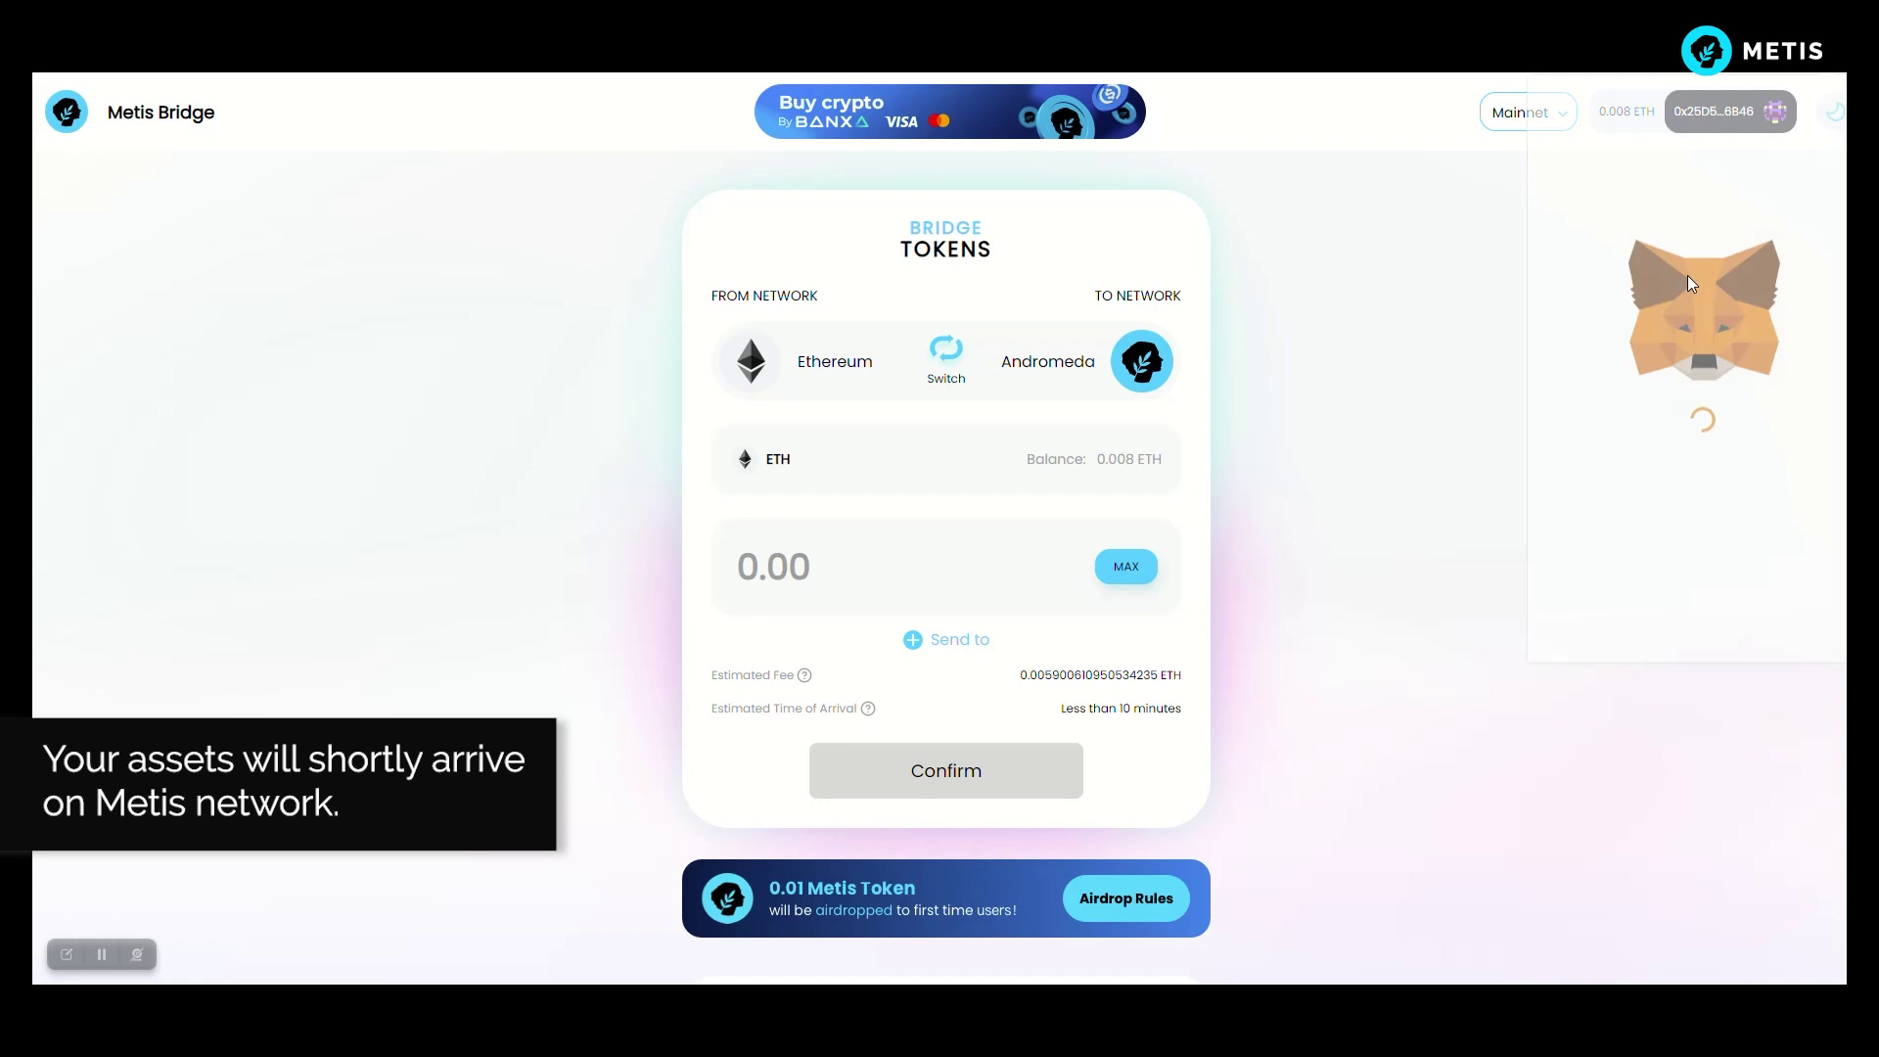
left_click(1575, 109)
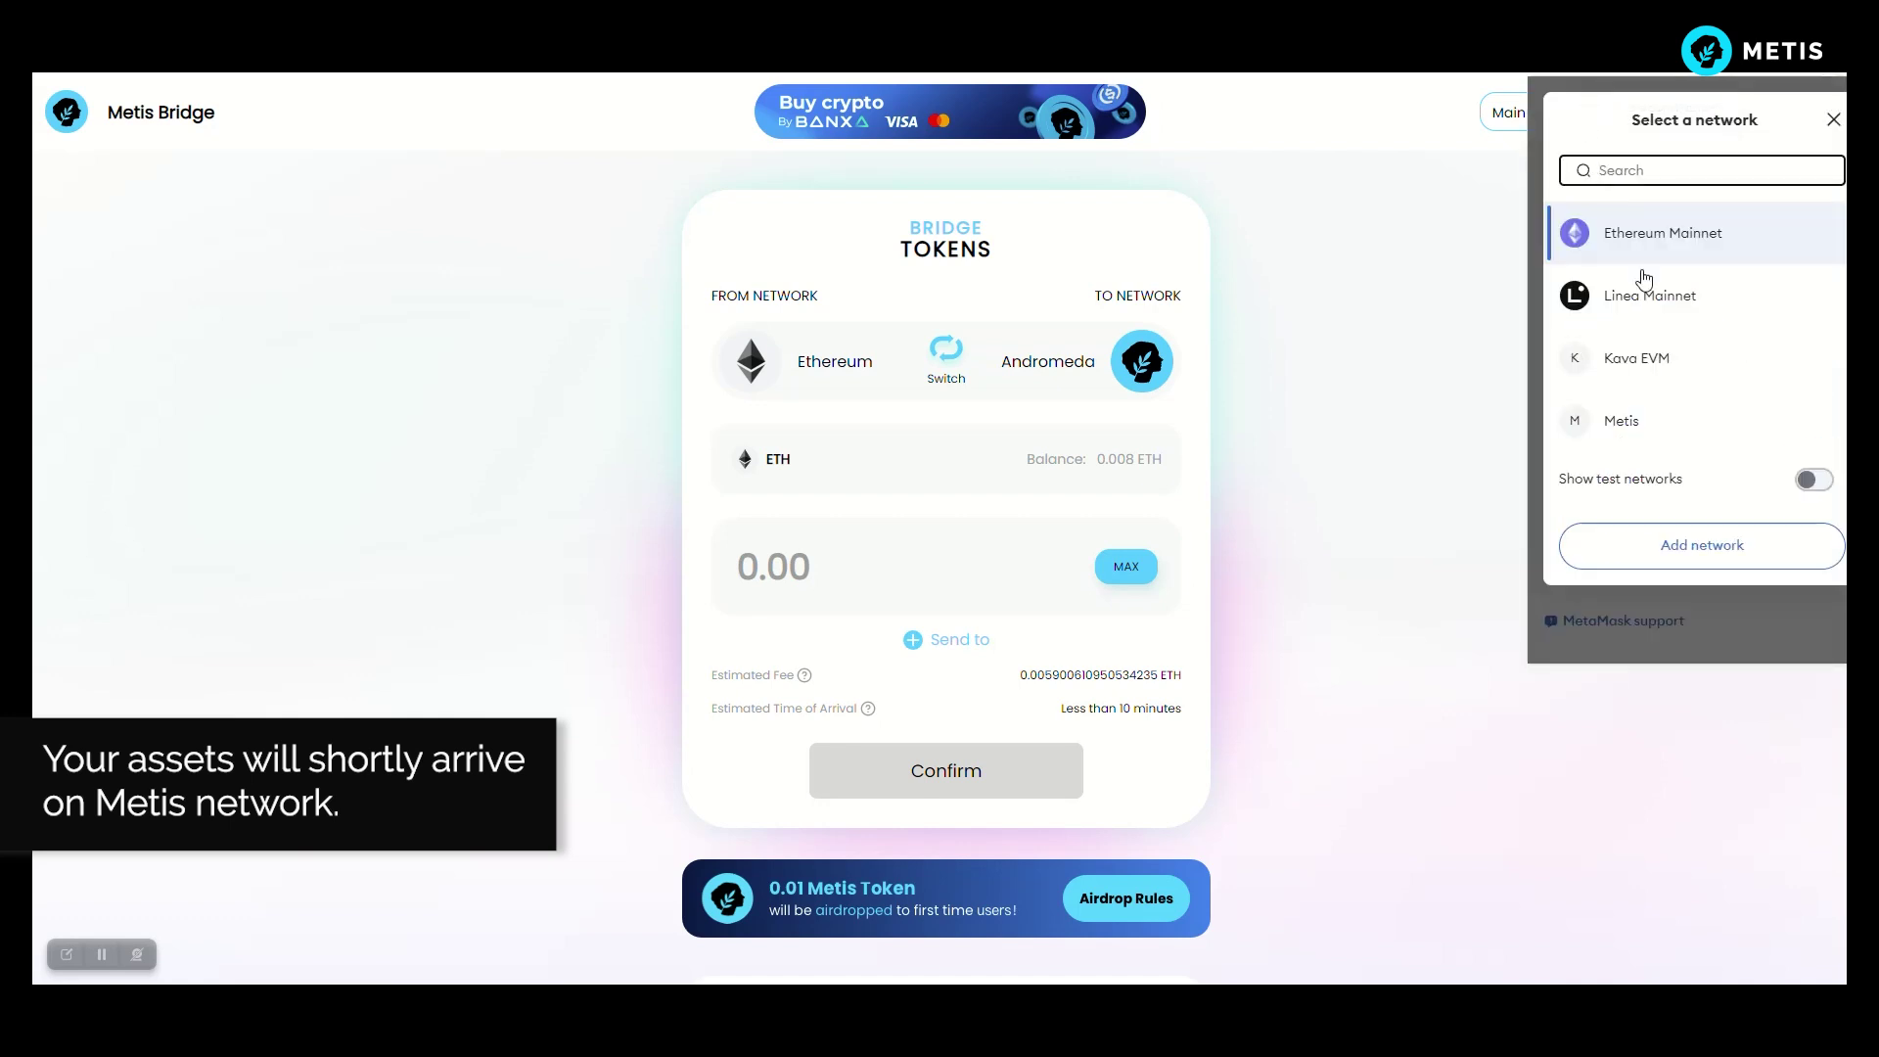
left_click(1665, 420)
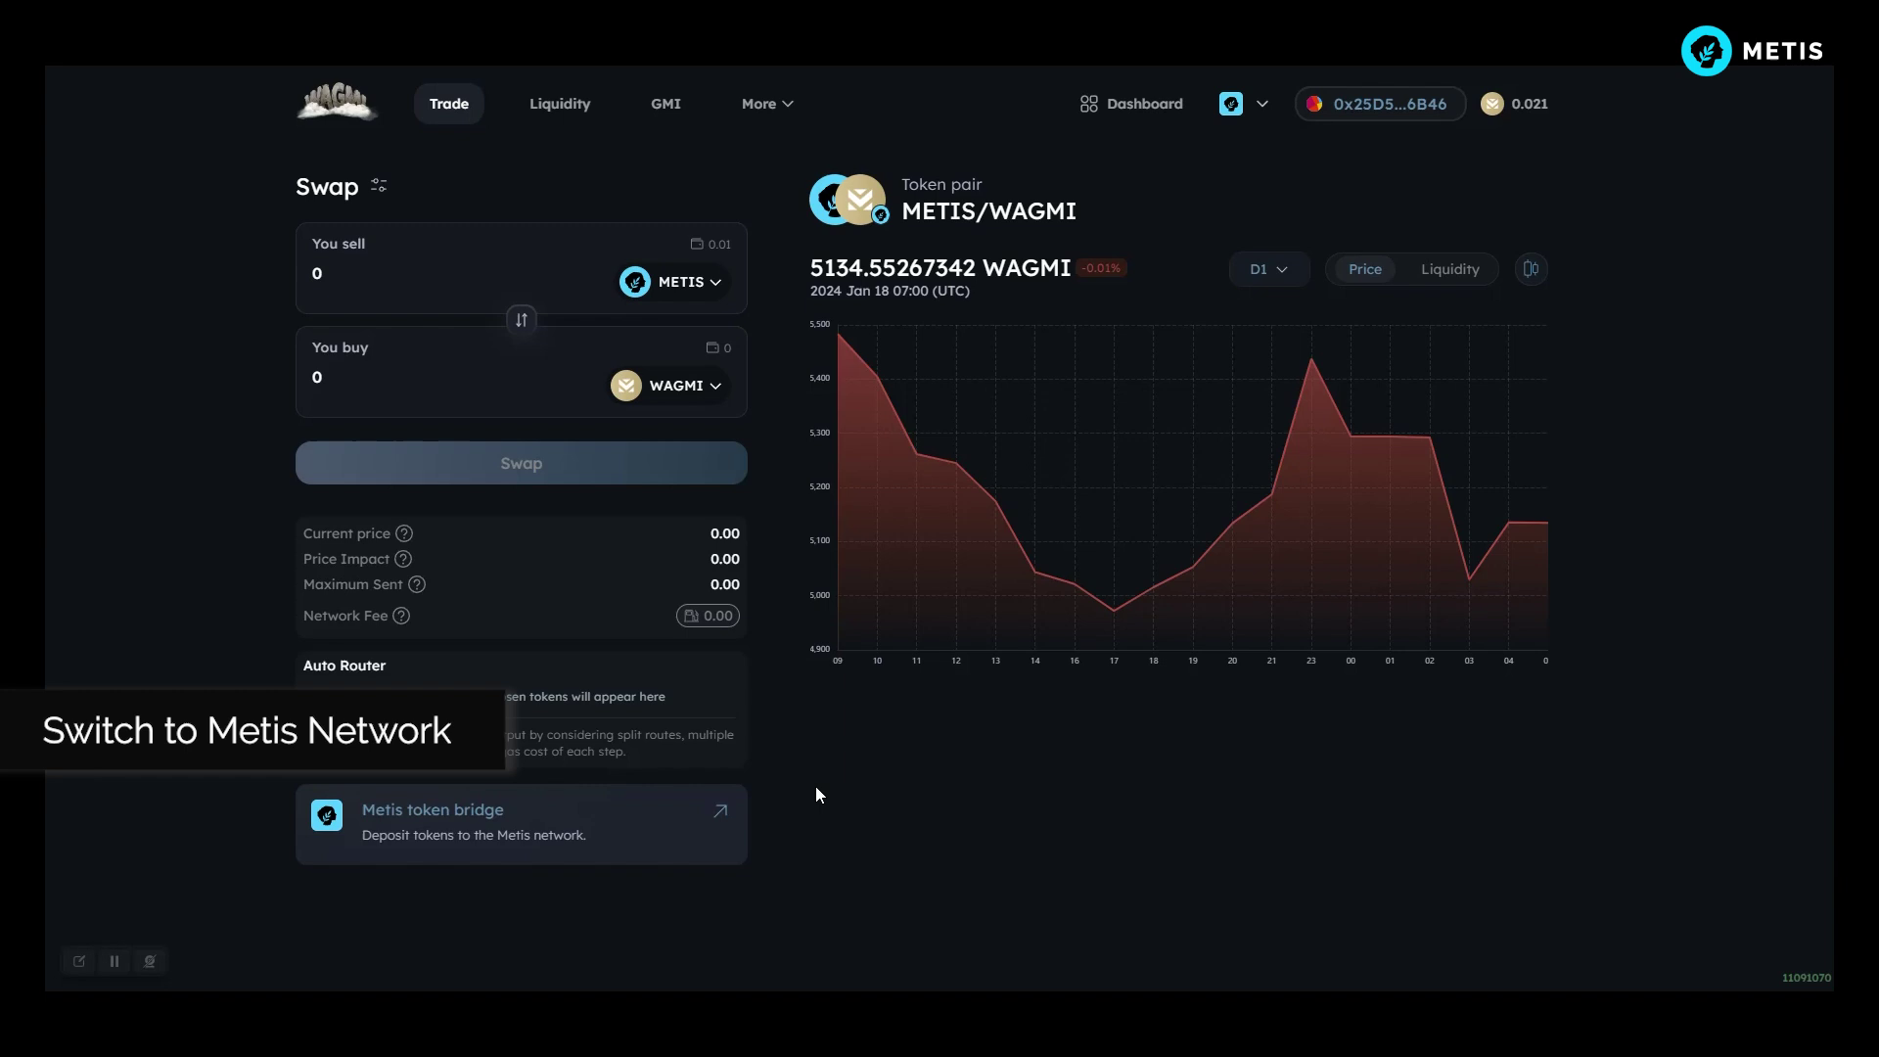
Step: Disconnect the wallet from WAGMI and reconnect it using MetaMask
left_click(1456, 115)
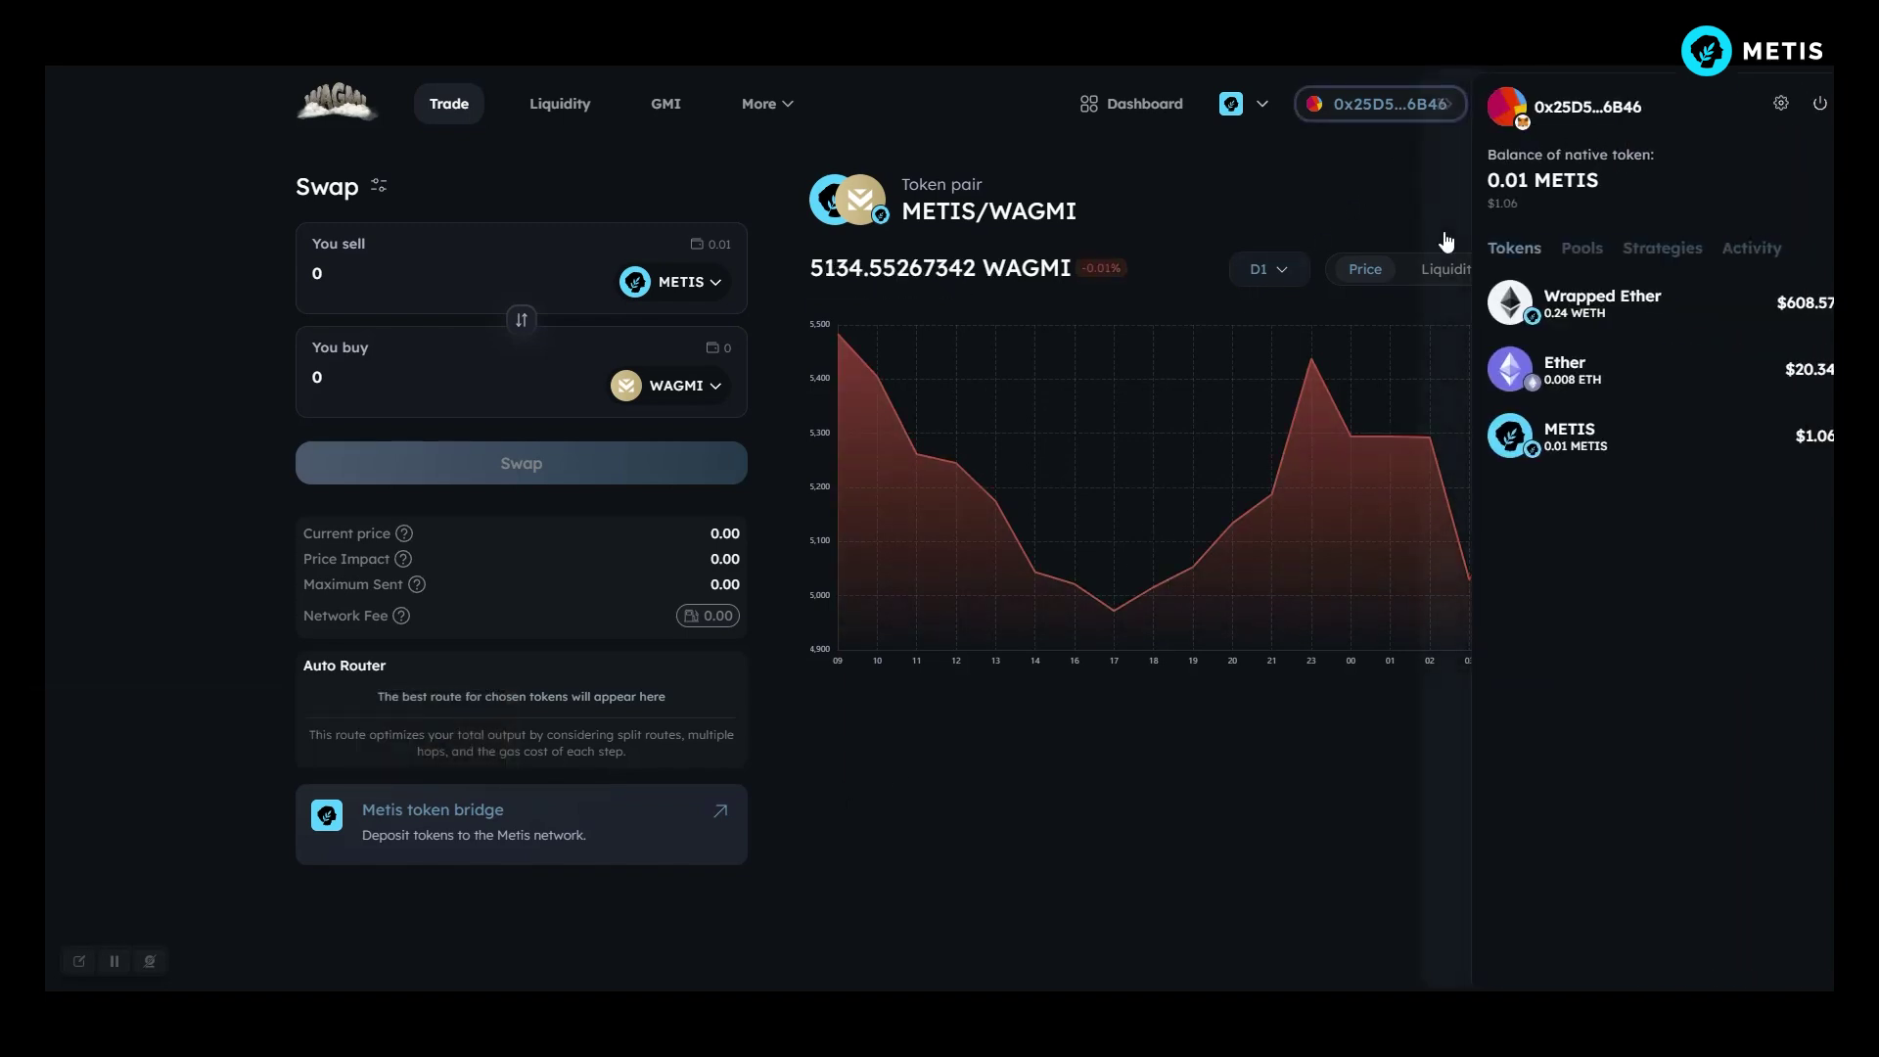
left_click(1817, 105)
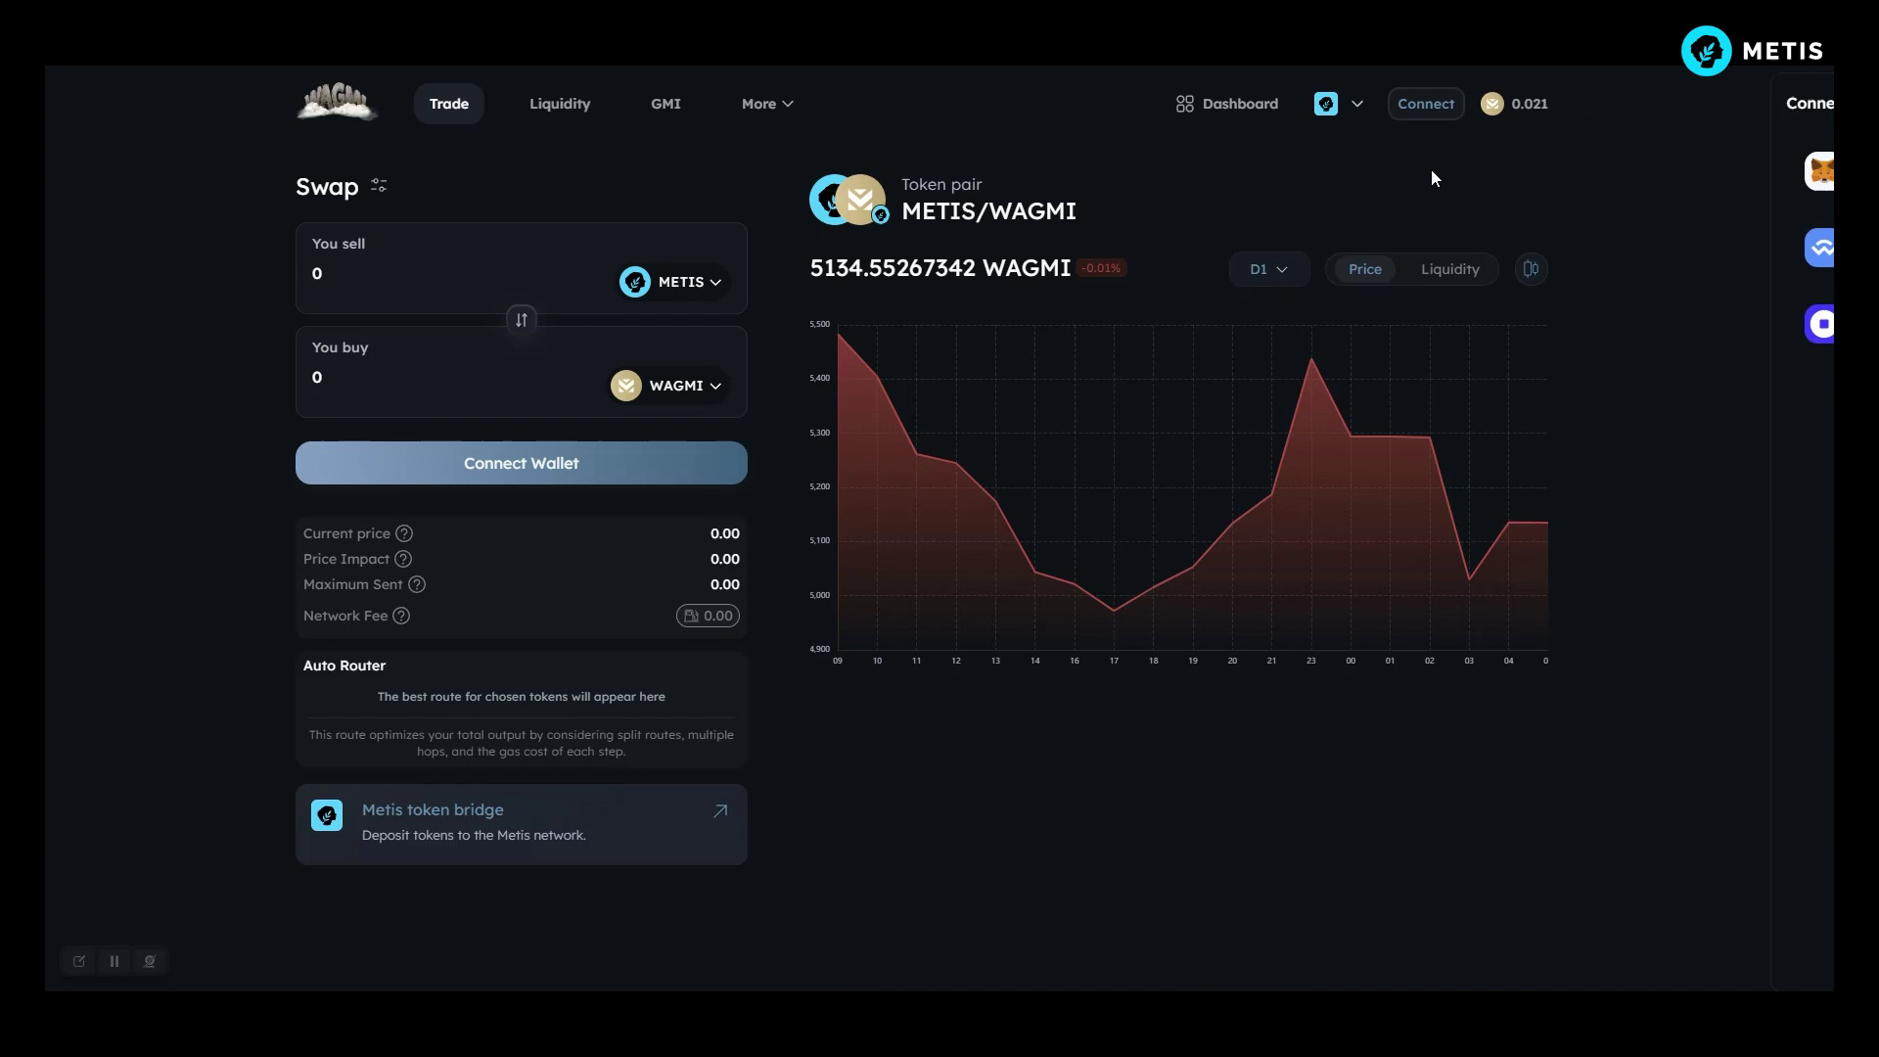
left_click(1436, 115)
left_click(1584, 172)
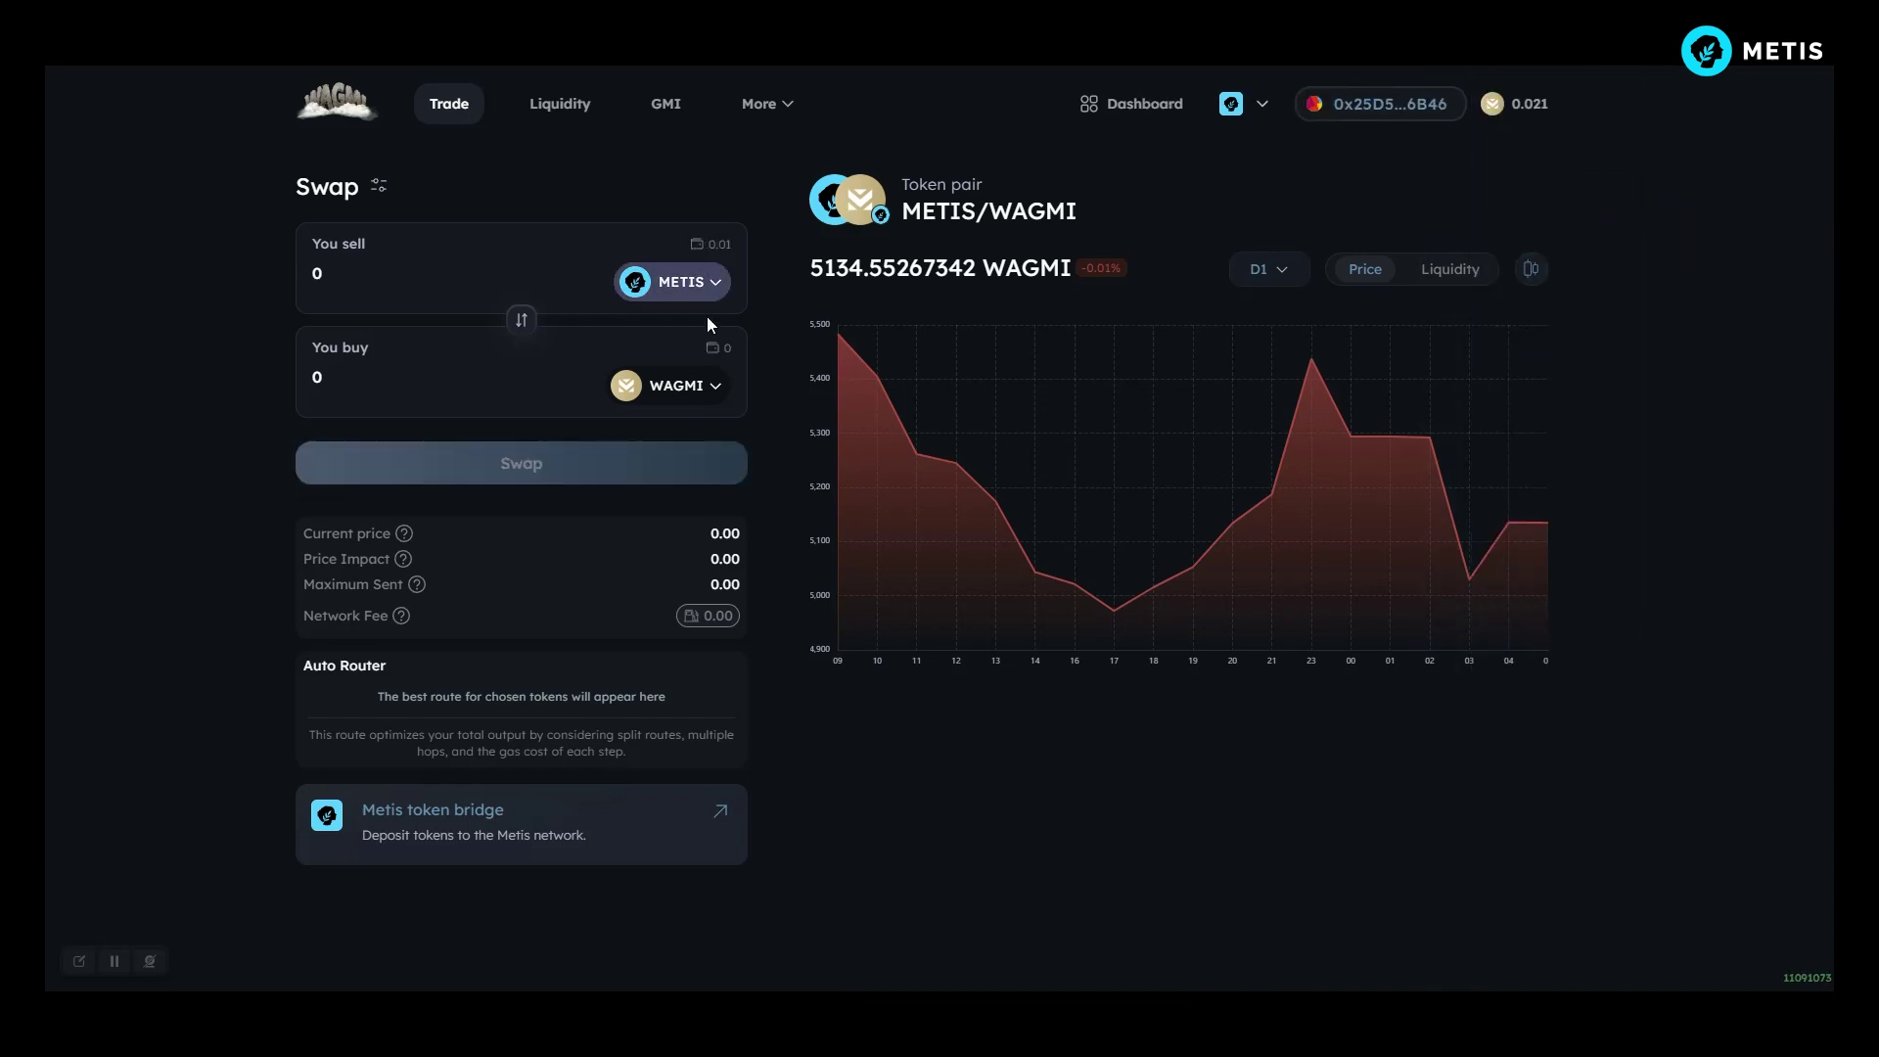
Step: Flip the pair to sell 0.24 WETH for about 5.733 METIS and request WETH spending approval
left_click(706, 383)
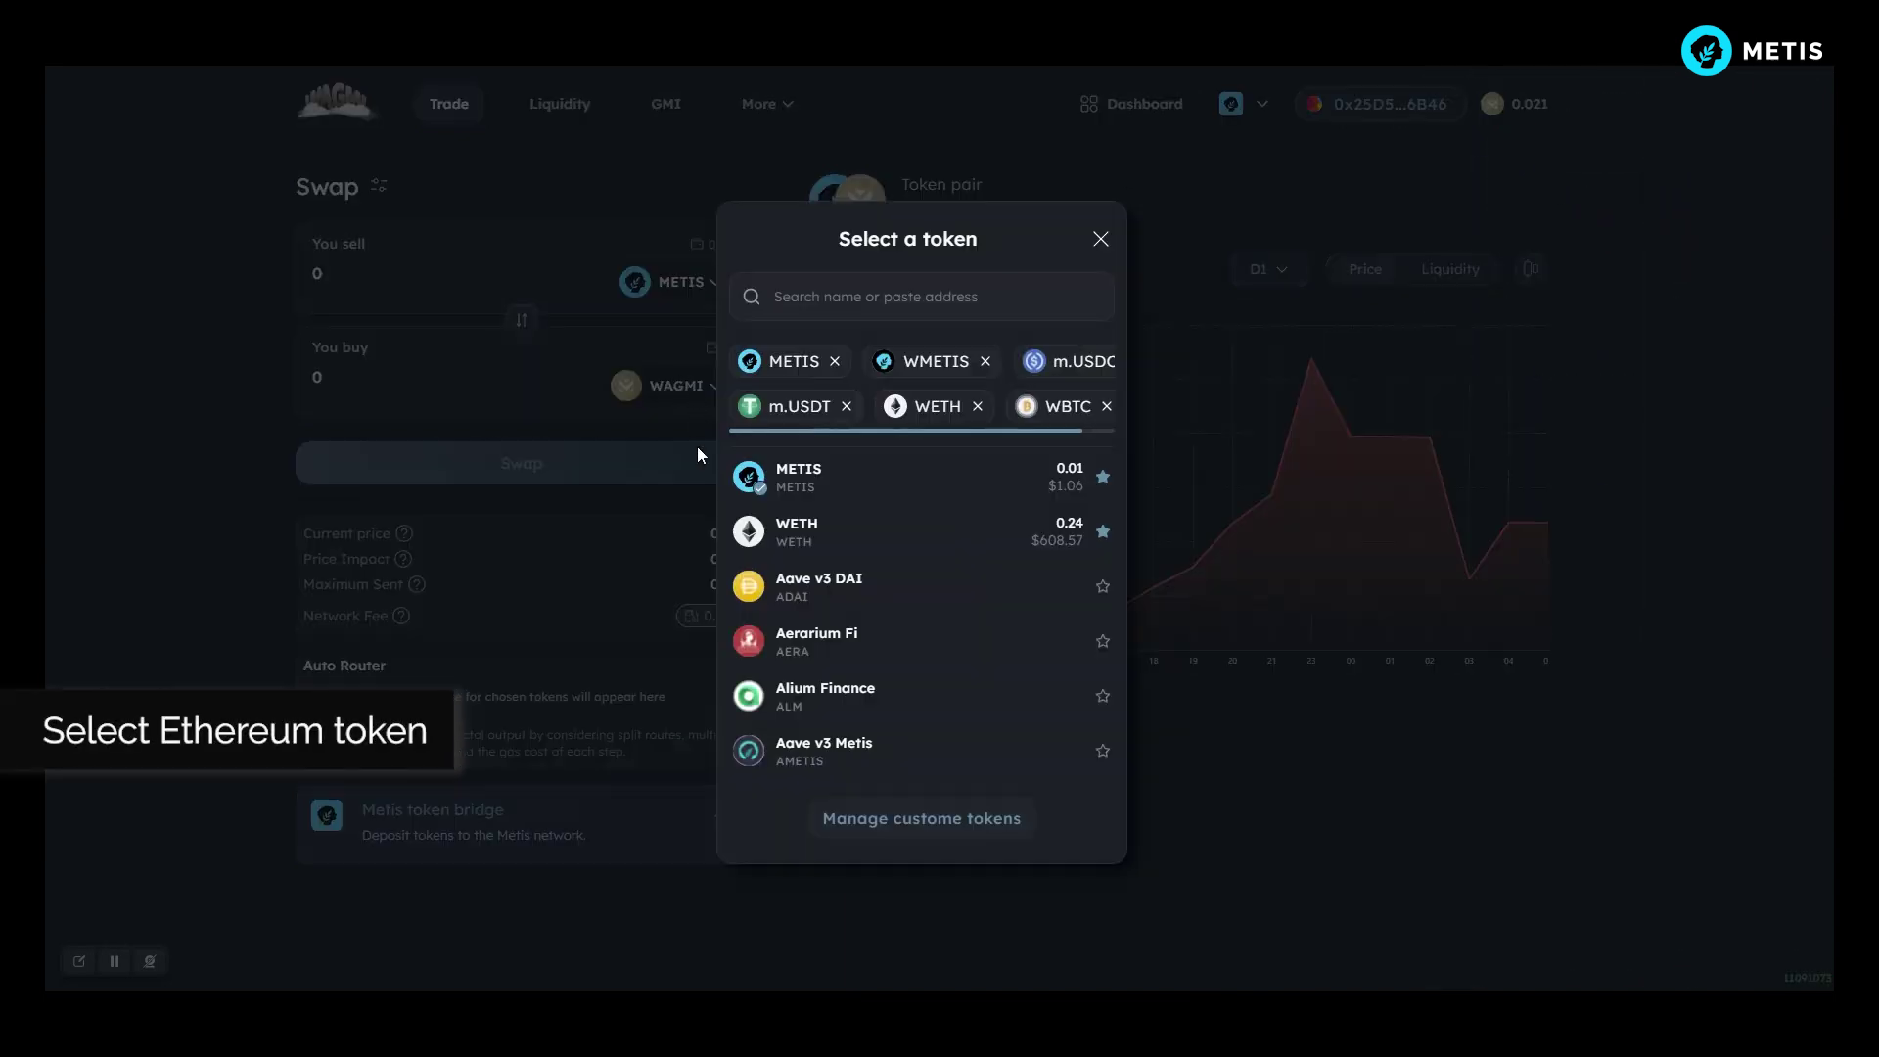
left_click(1011, 534)
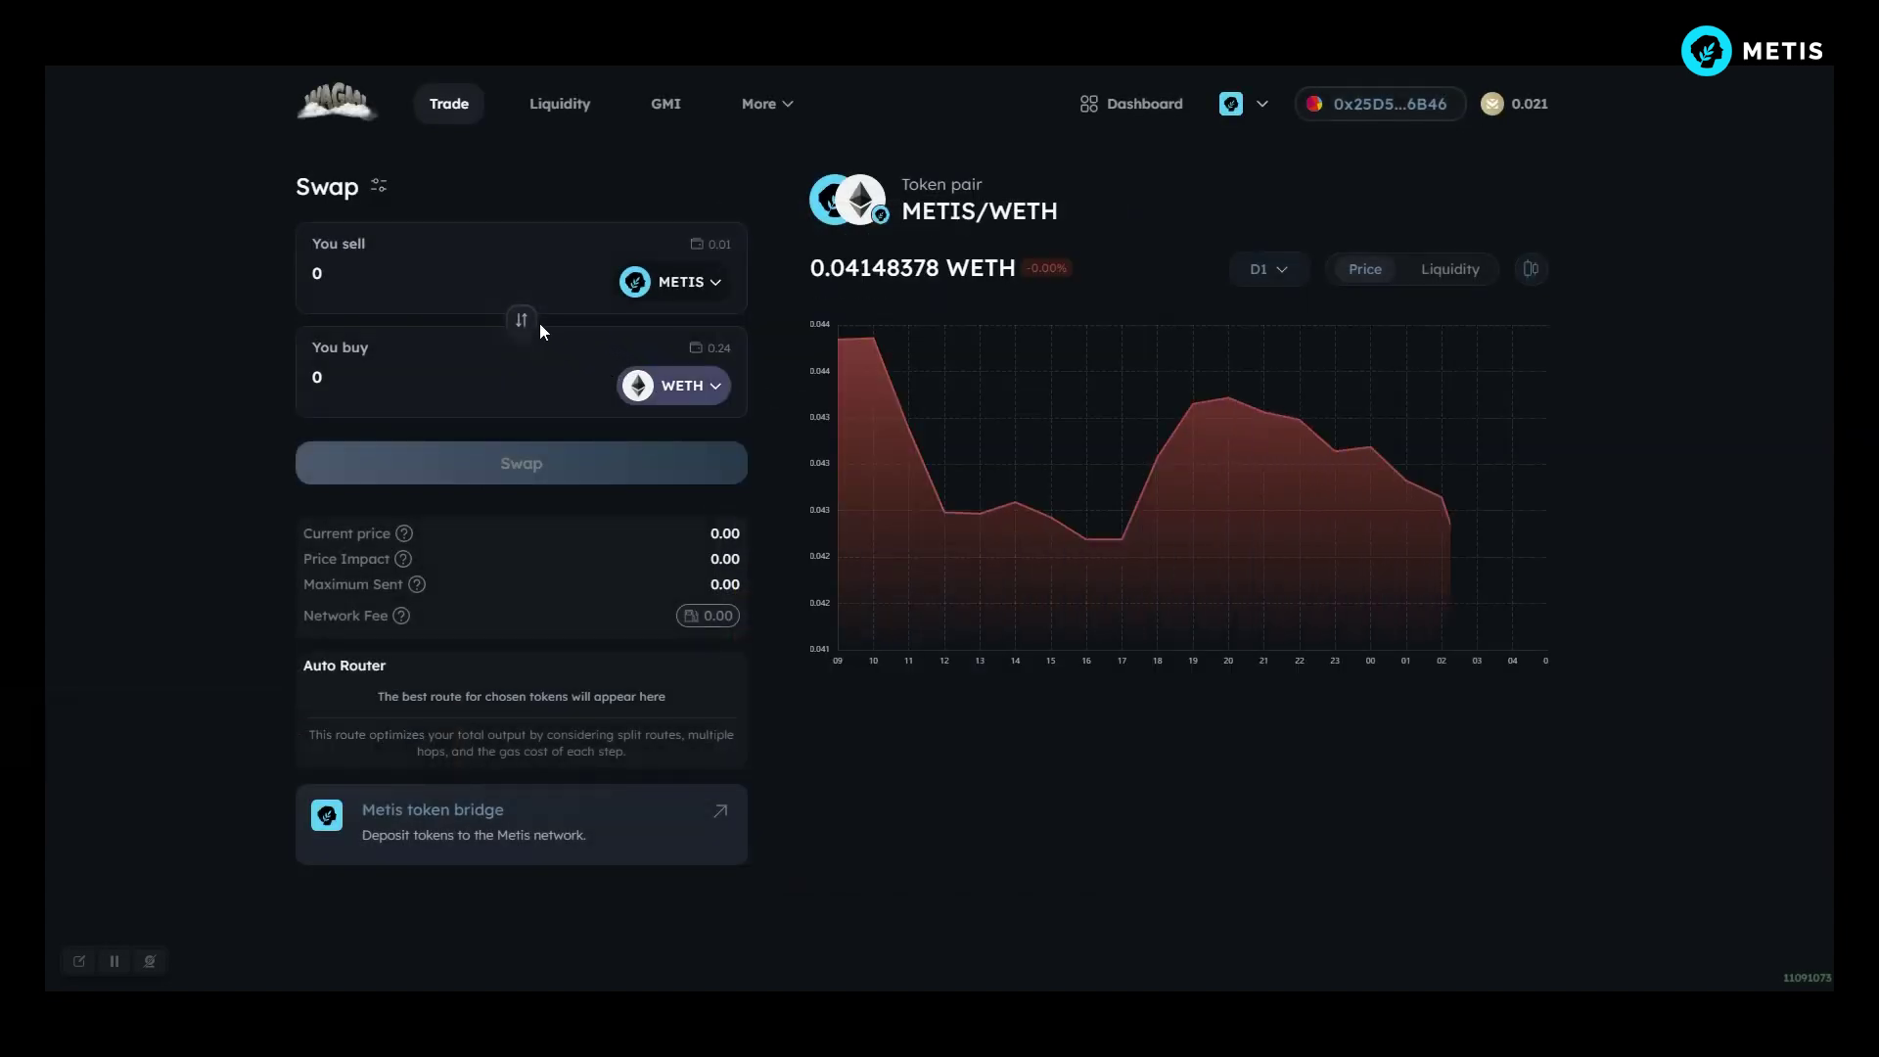
left_click(519, 320)
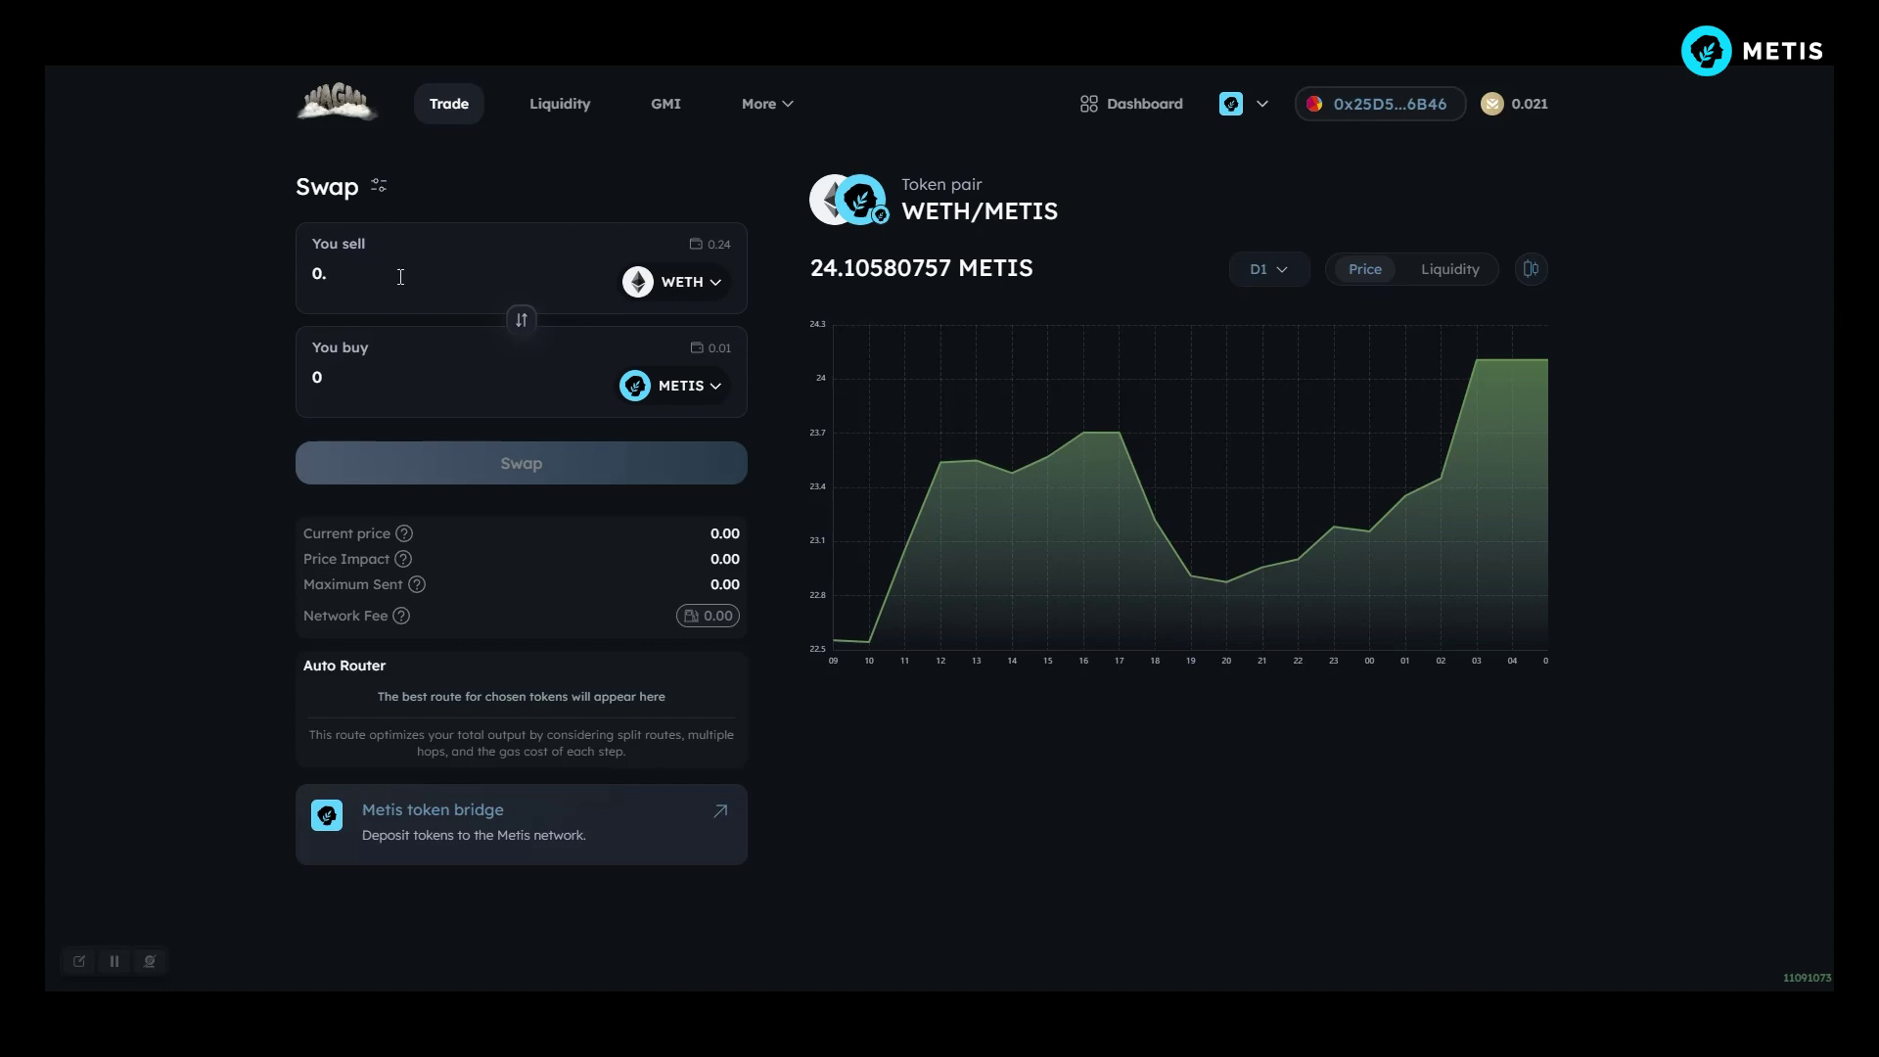
left_click(700, 247)
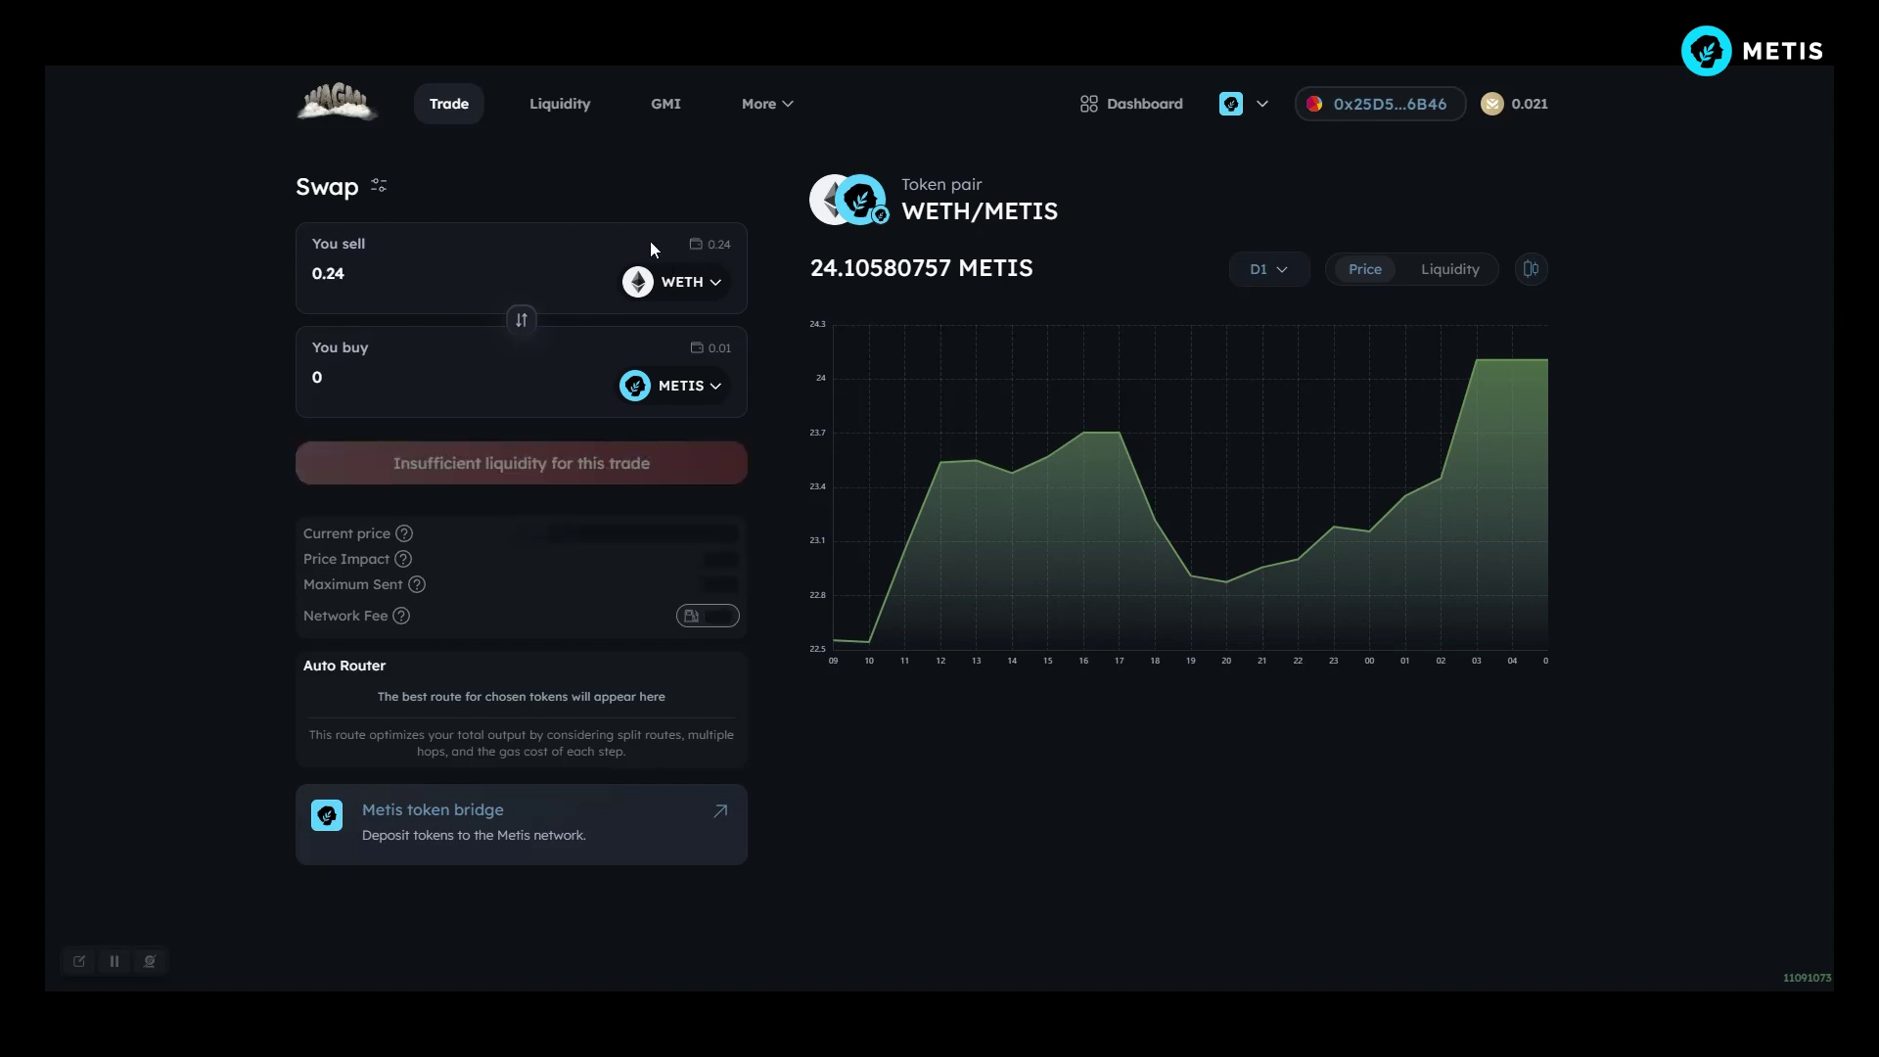
left_click(586, 466)
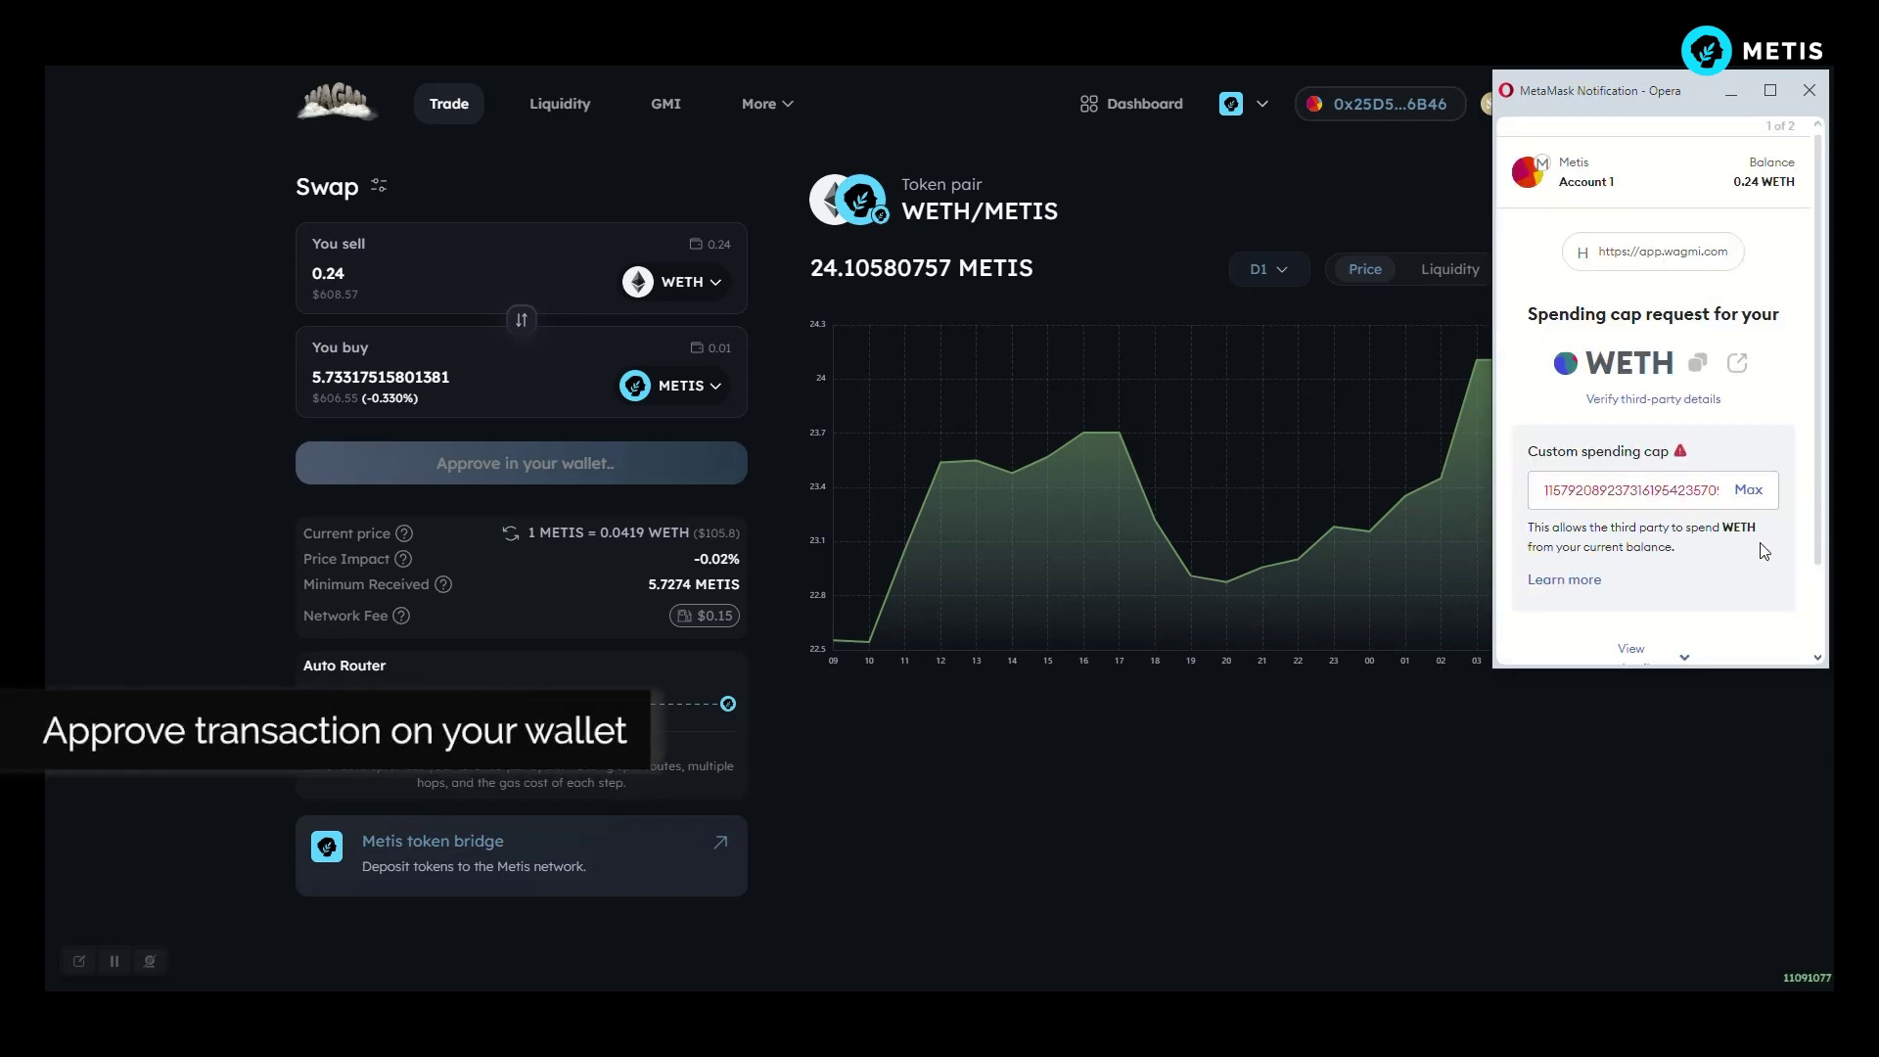
Step: Approve the WETH spending cap and sign the permit request in MetaMask
left_click(1757, 621)
scroll(1761, 612, "down", 1)
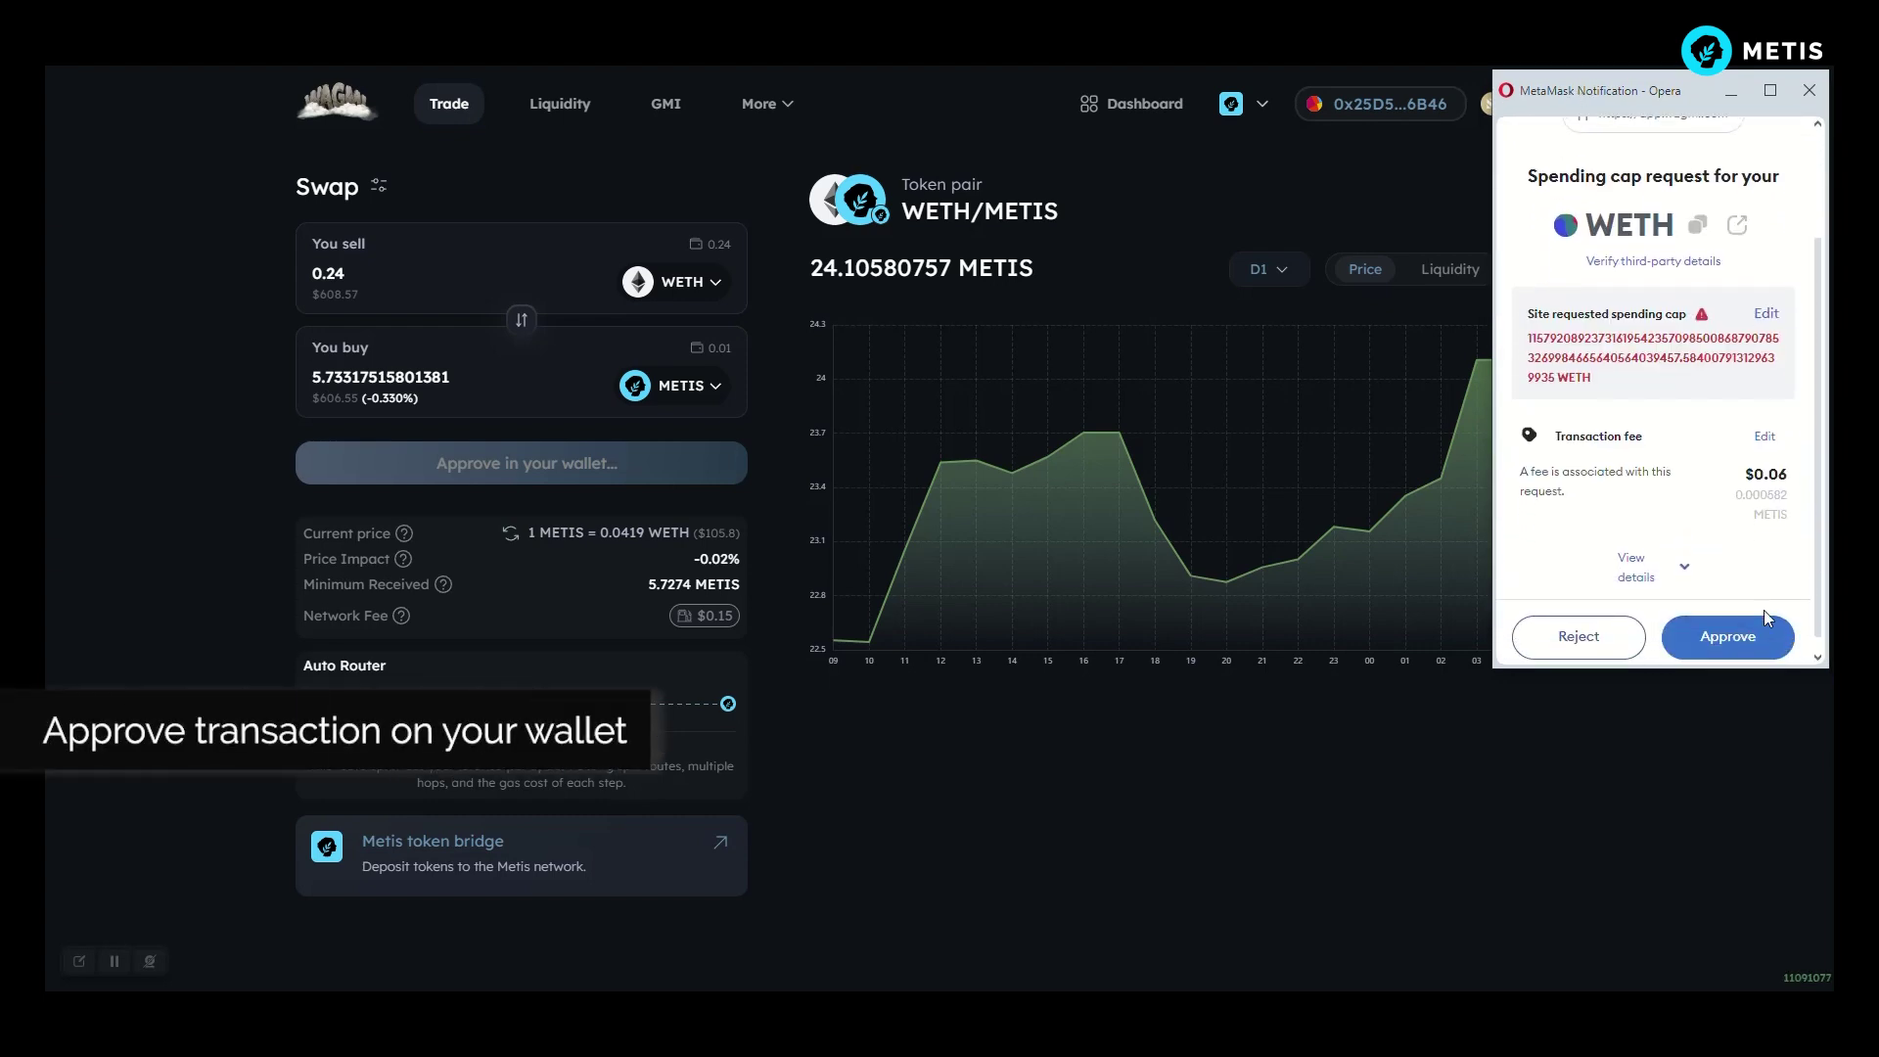
left_click(1745, 629)
scroll(1758, 553, "down", 2)
scroll(1758, 553, "down", 1)
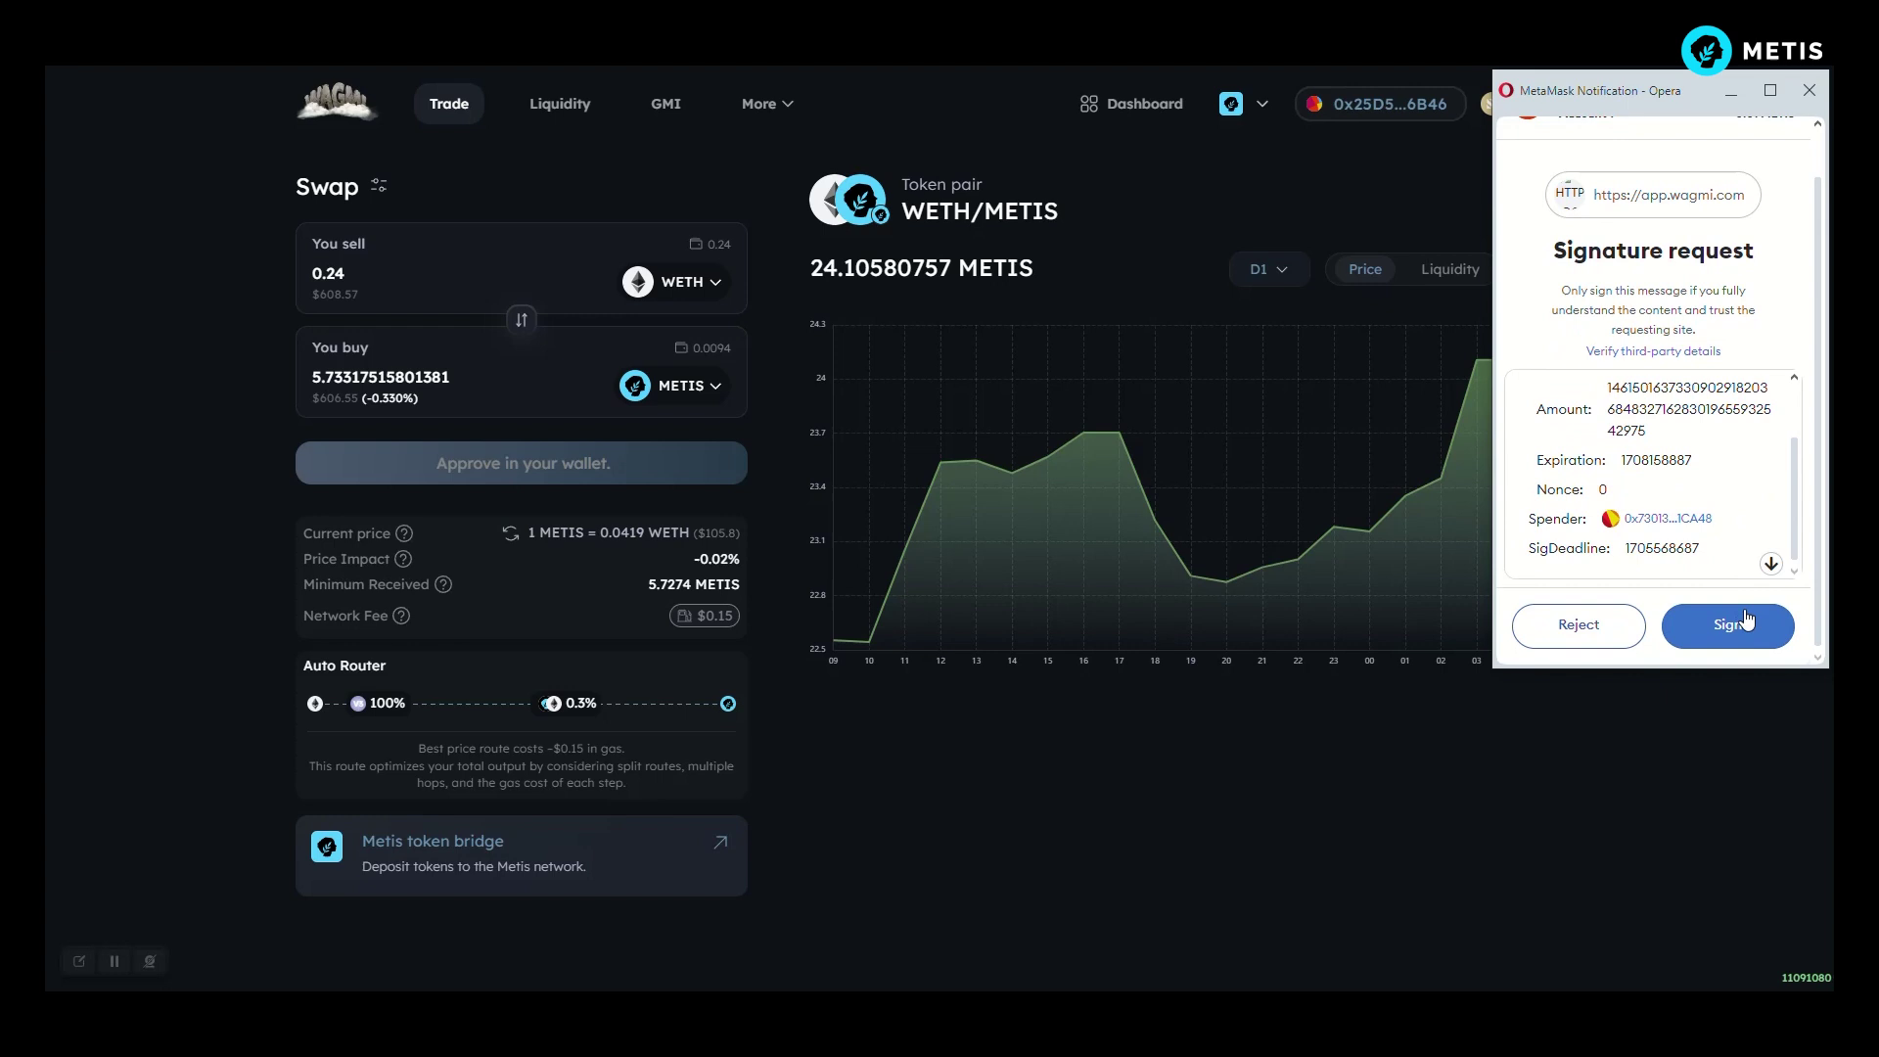
left_click(1747, 618)
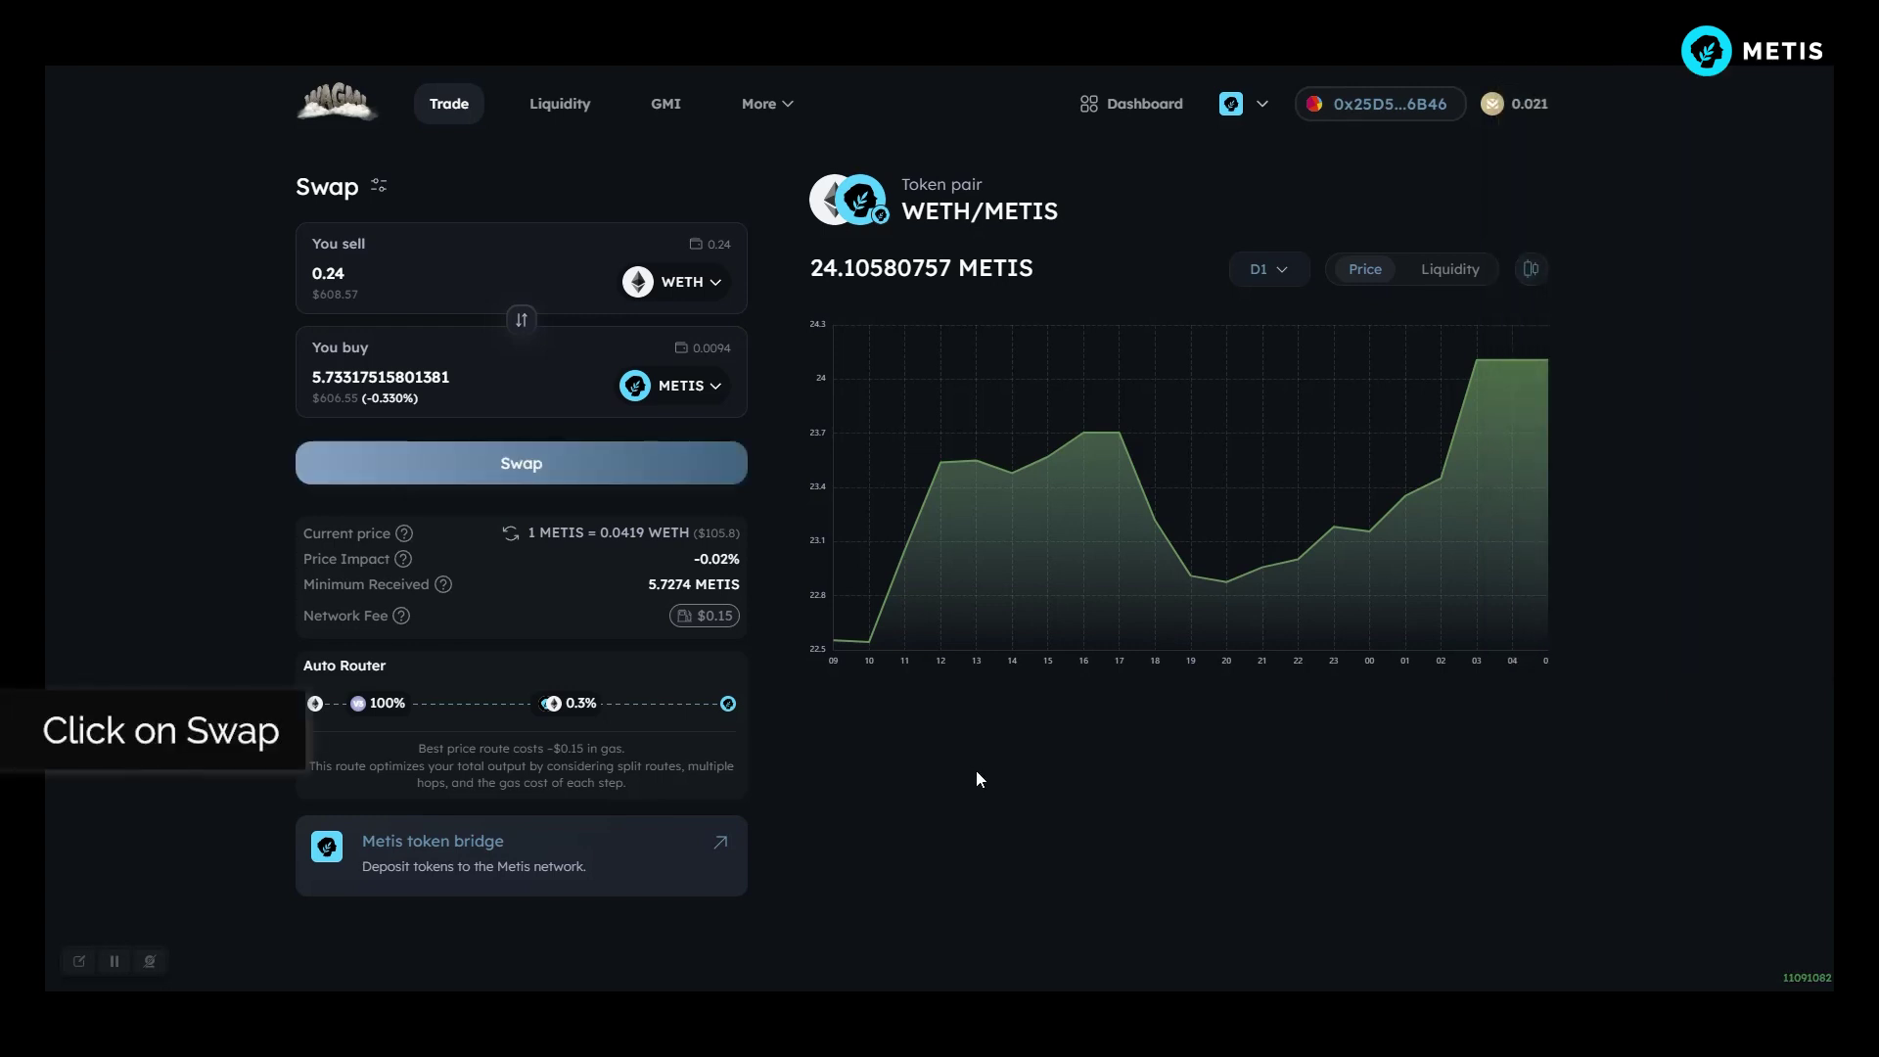
Step: Swap 0.24 WETH for METIS, close the success notice, and flip the pair to METIS → WETH
left_click(623, 477)
left_click(989, 740)
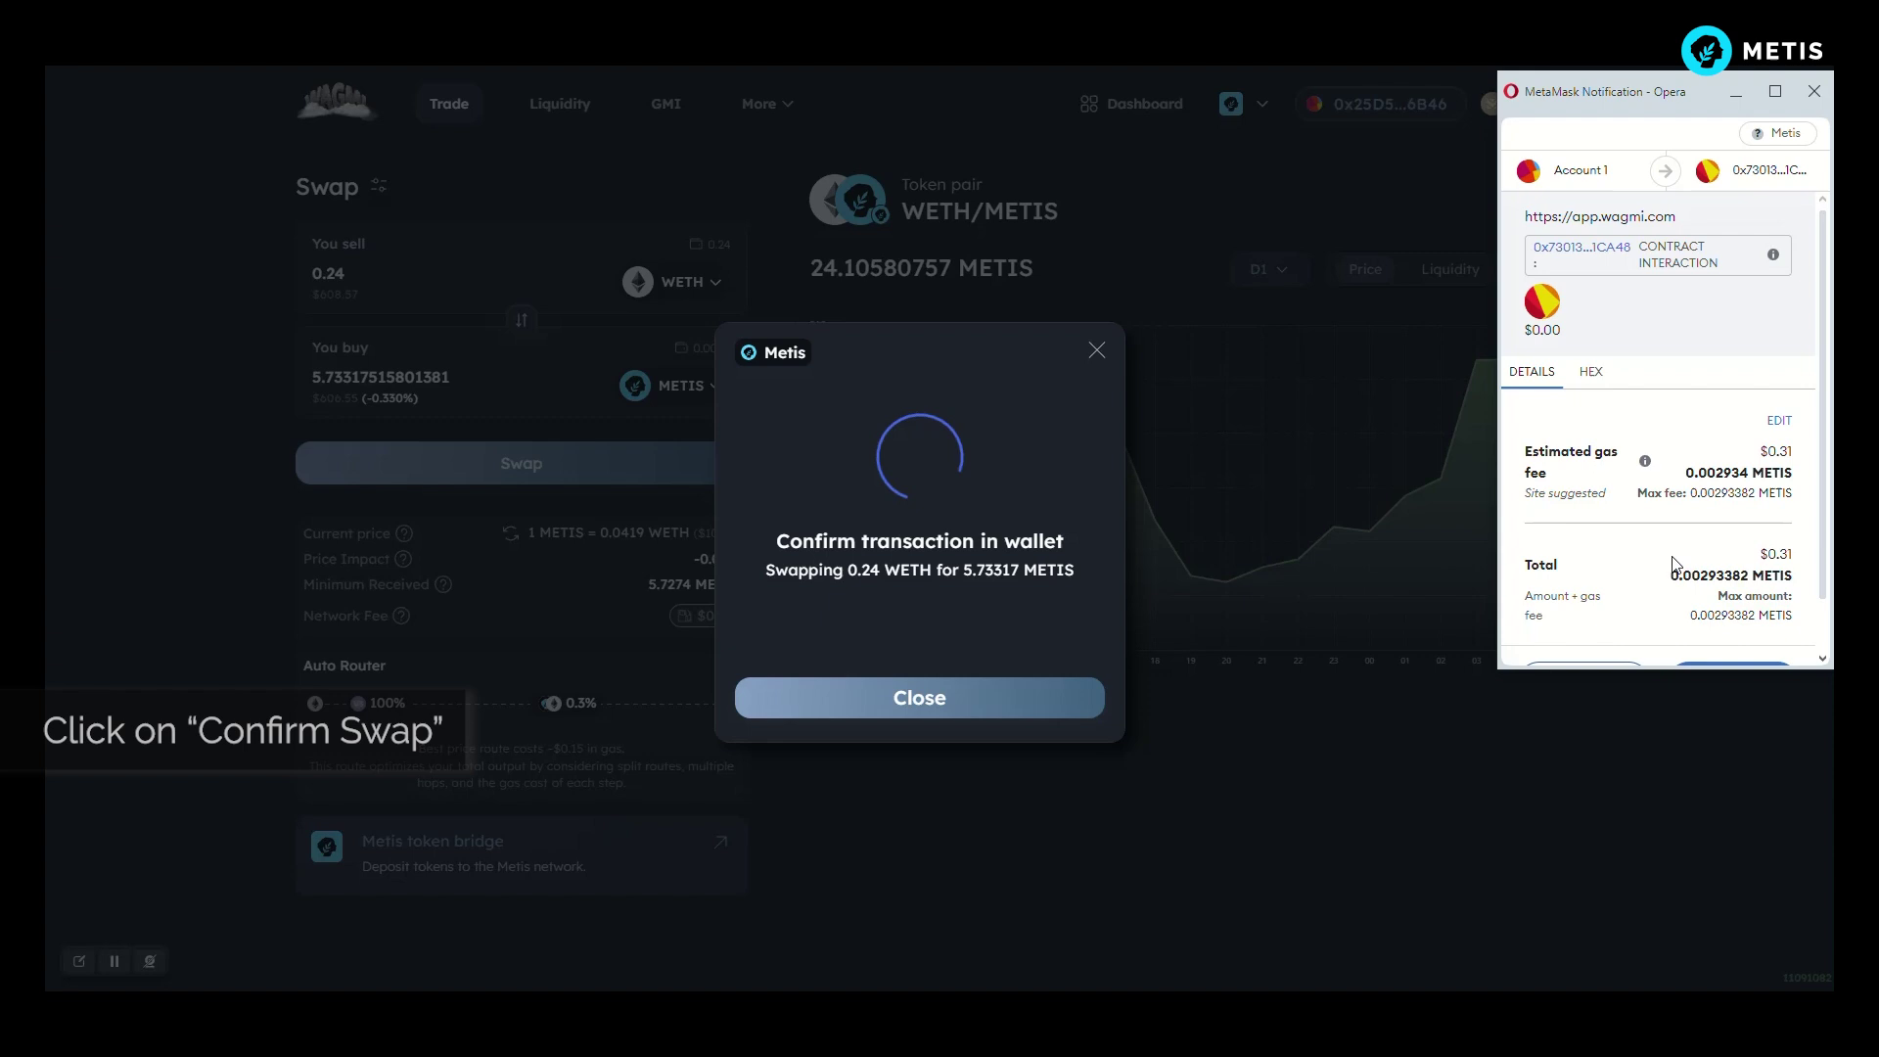
scroll(1719, 568, "down", 1)
left_click(1739, 626)
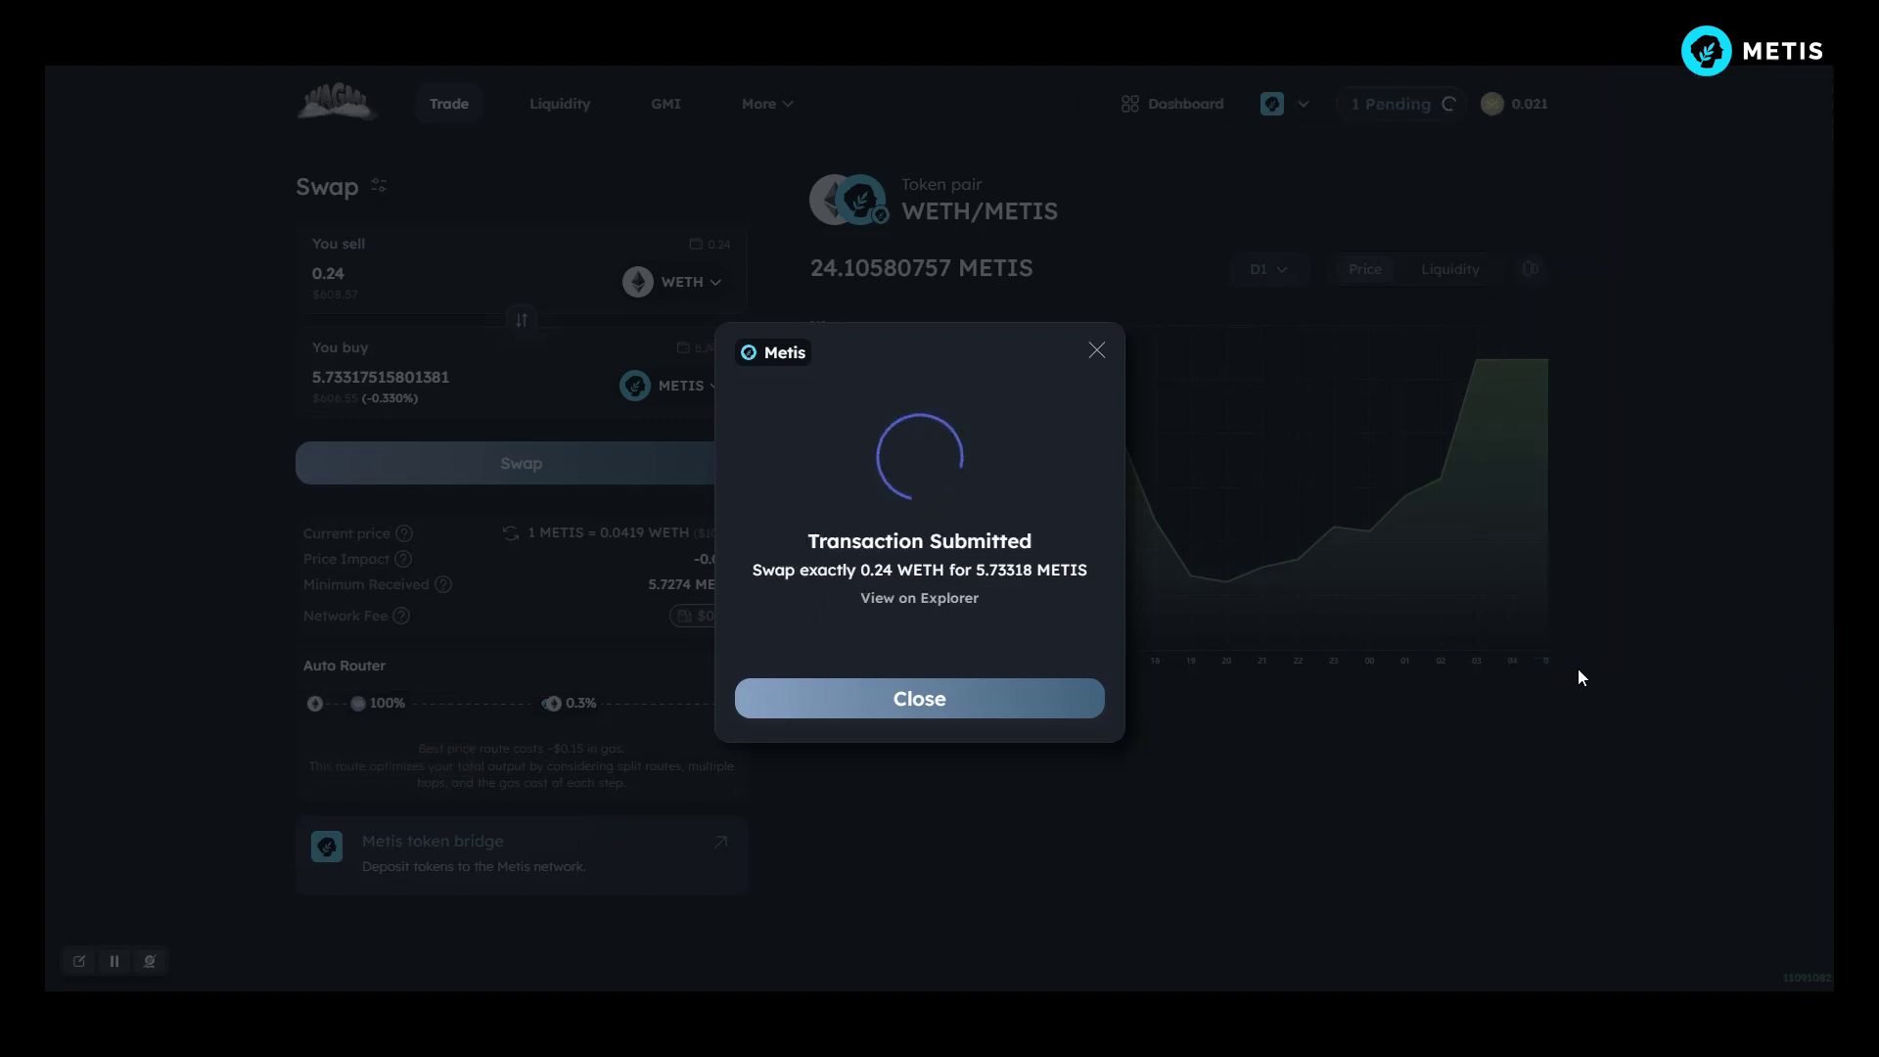
left_click(1040, 706)
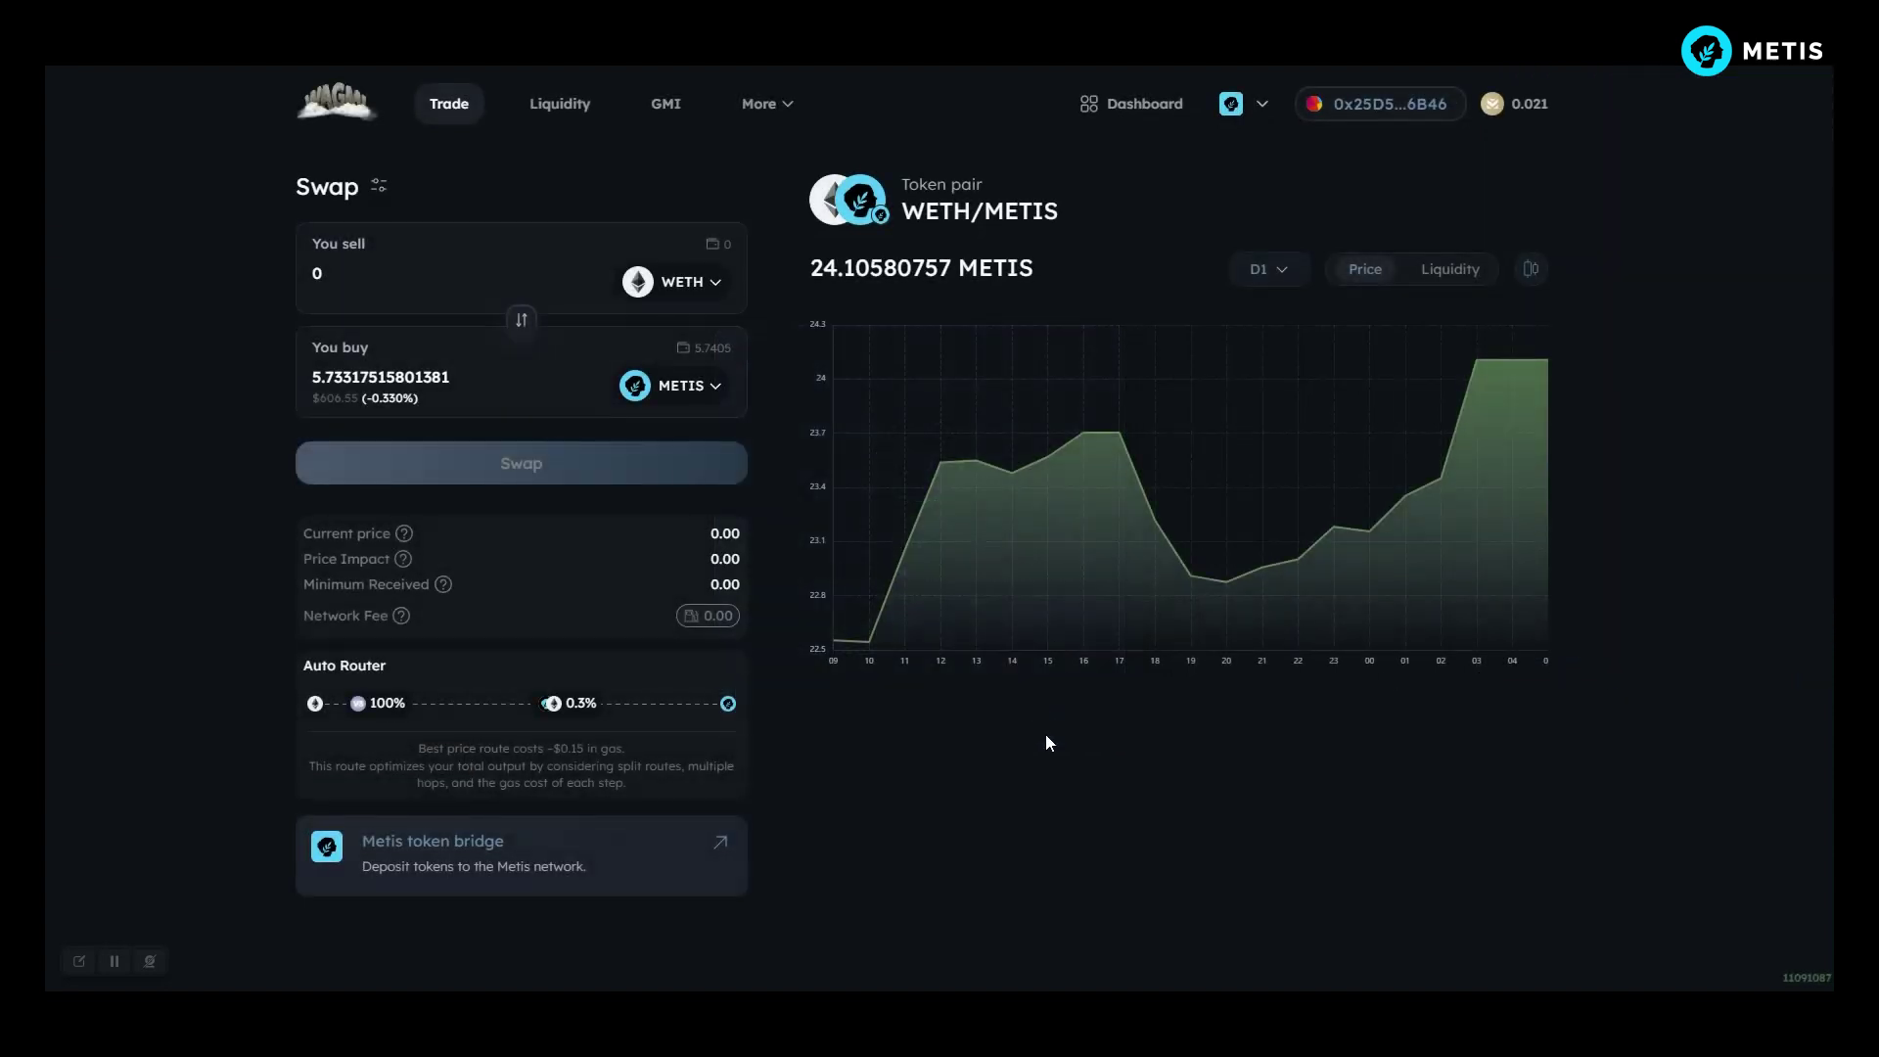
left_click(522, 321)
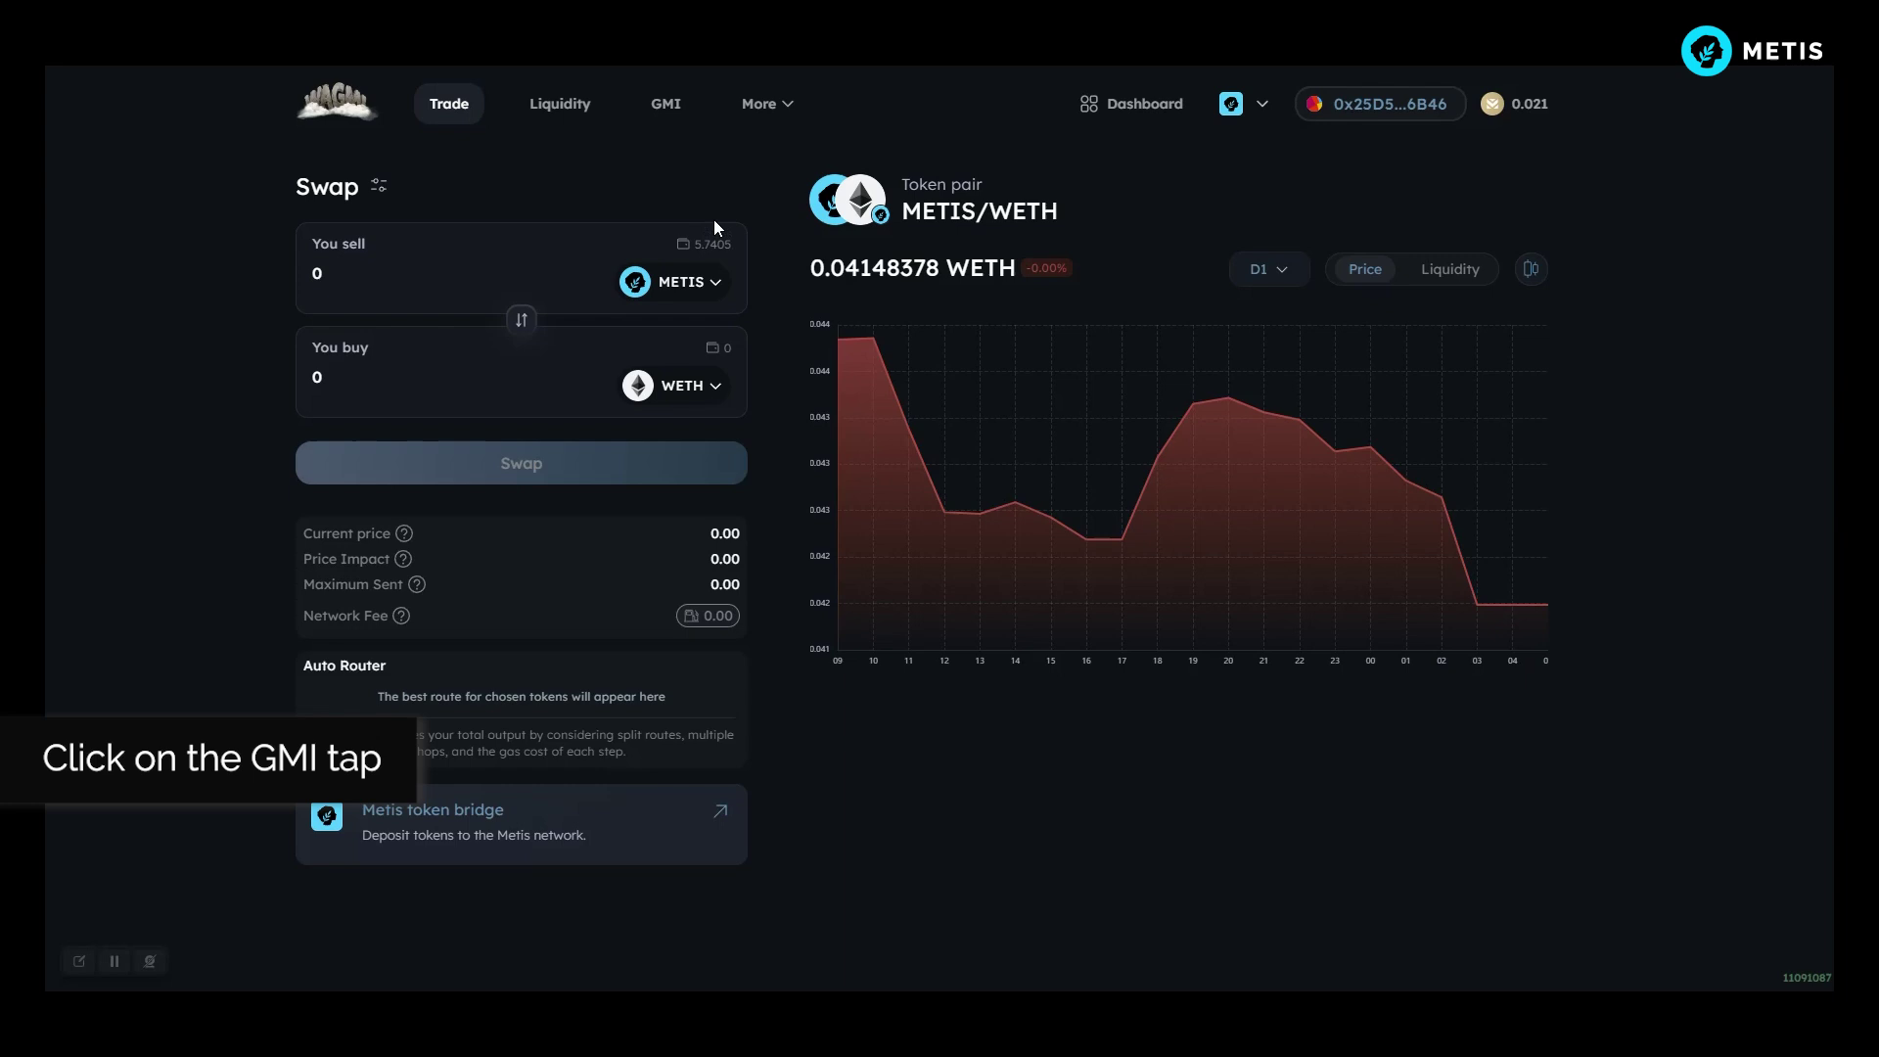
Step: Review the GMI page's fee statistics and strategies table, locating the WMETIS/m.USDT row
left_click(667, 110)
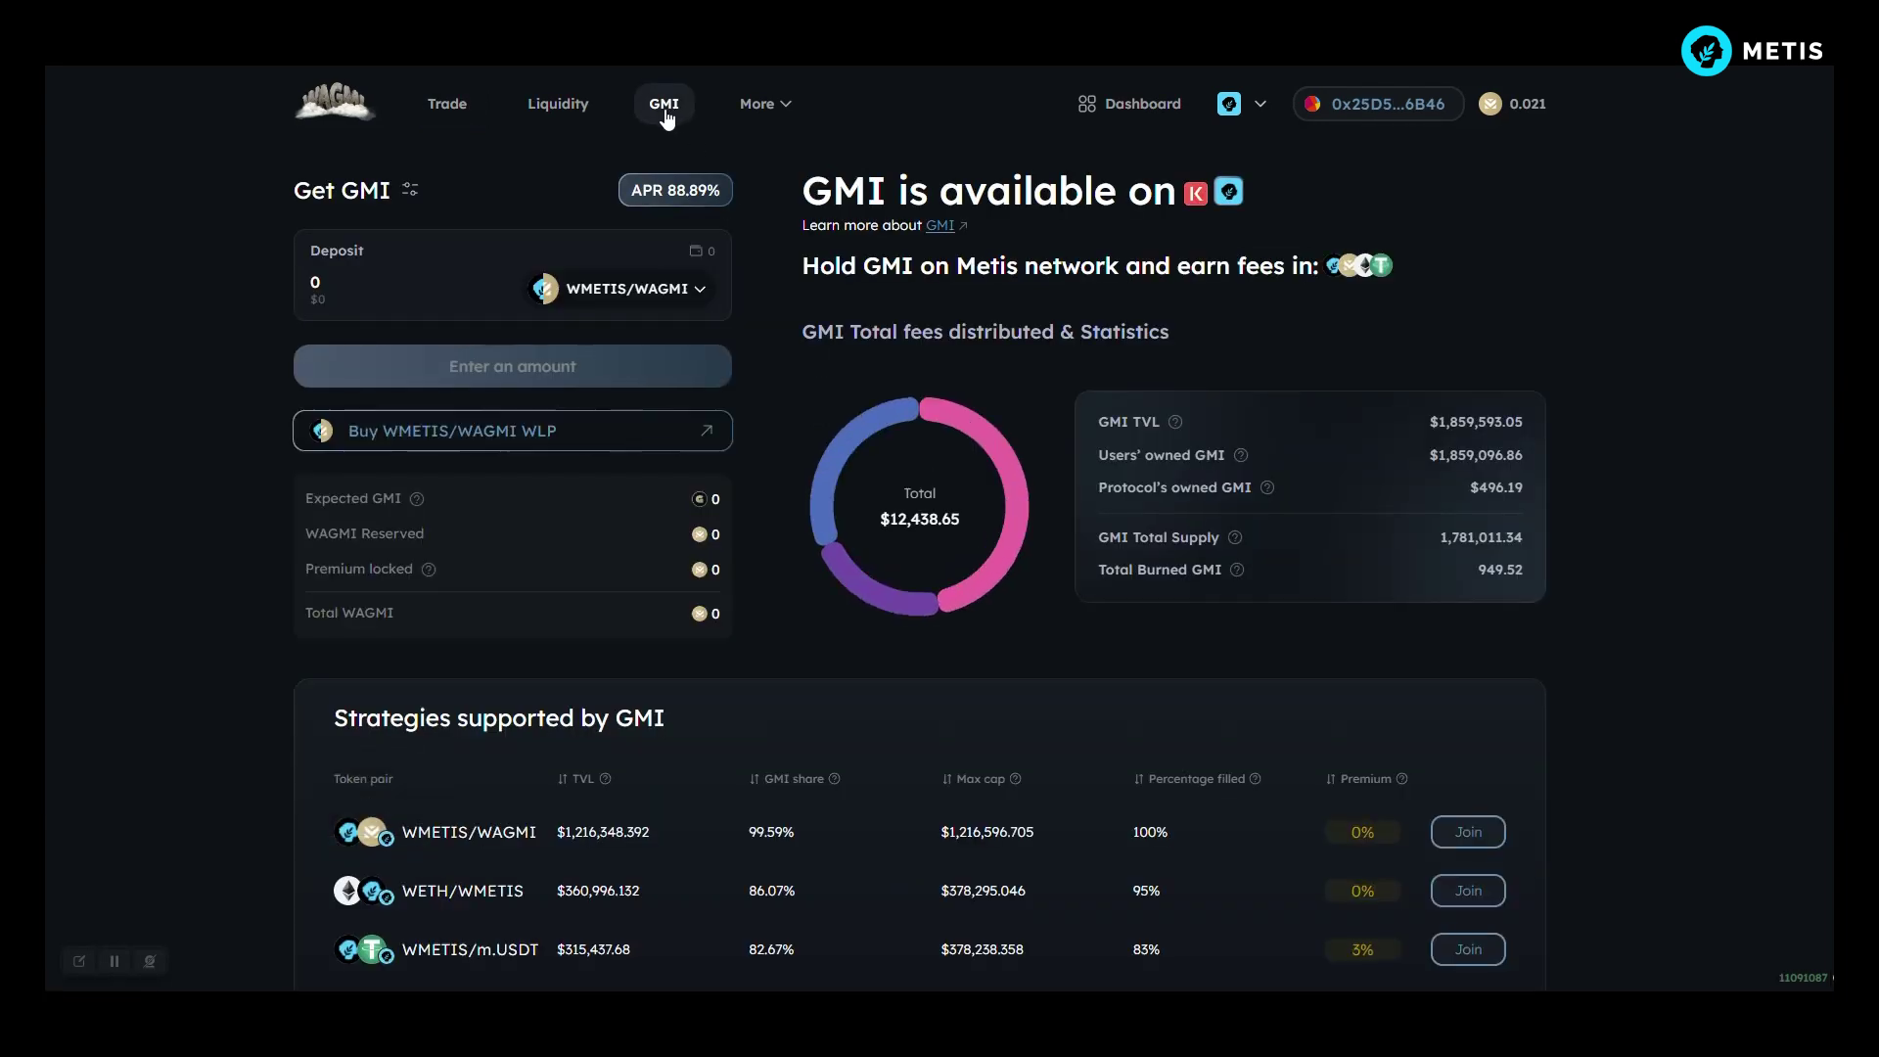
scroll(779, 249, "down", 1)
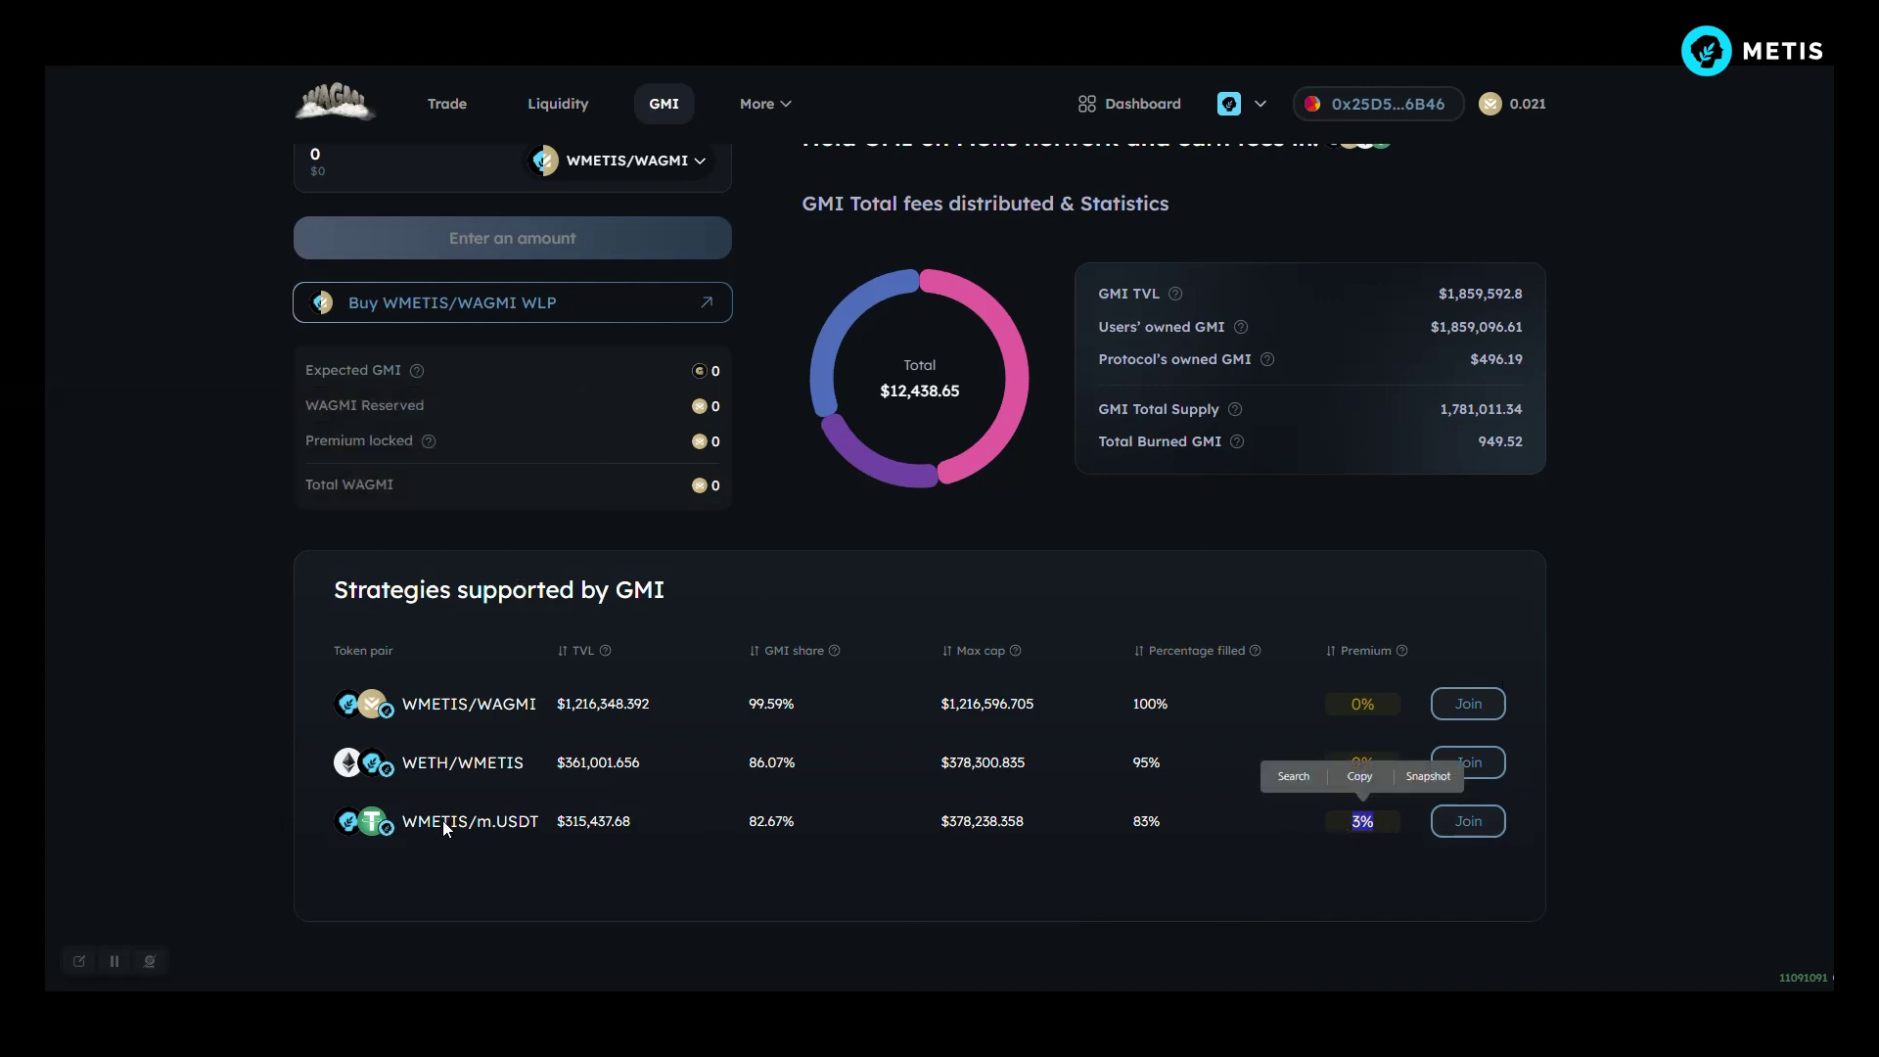
left_click_drag(403, 823, 529, 825)
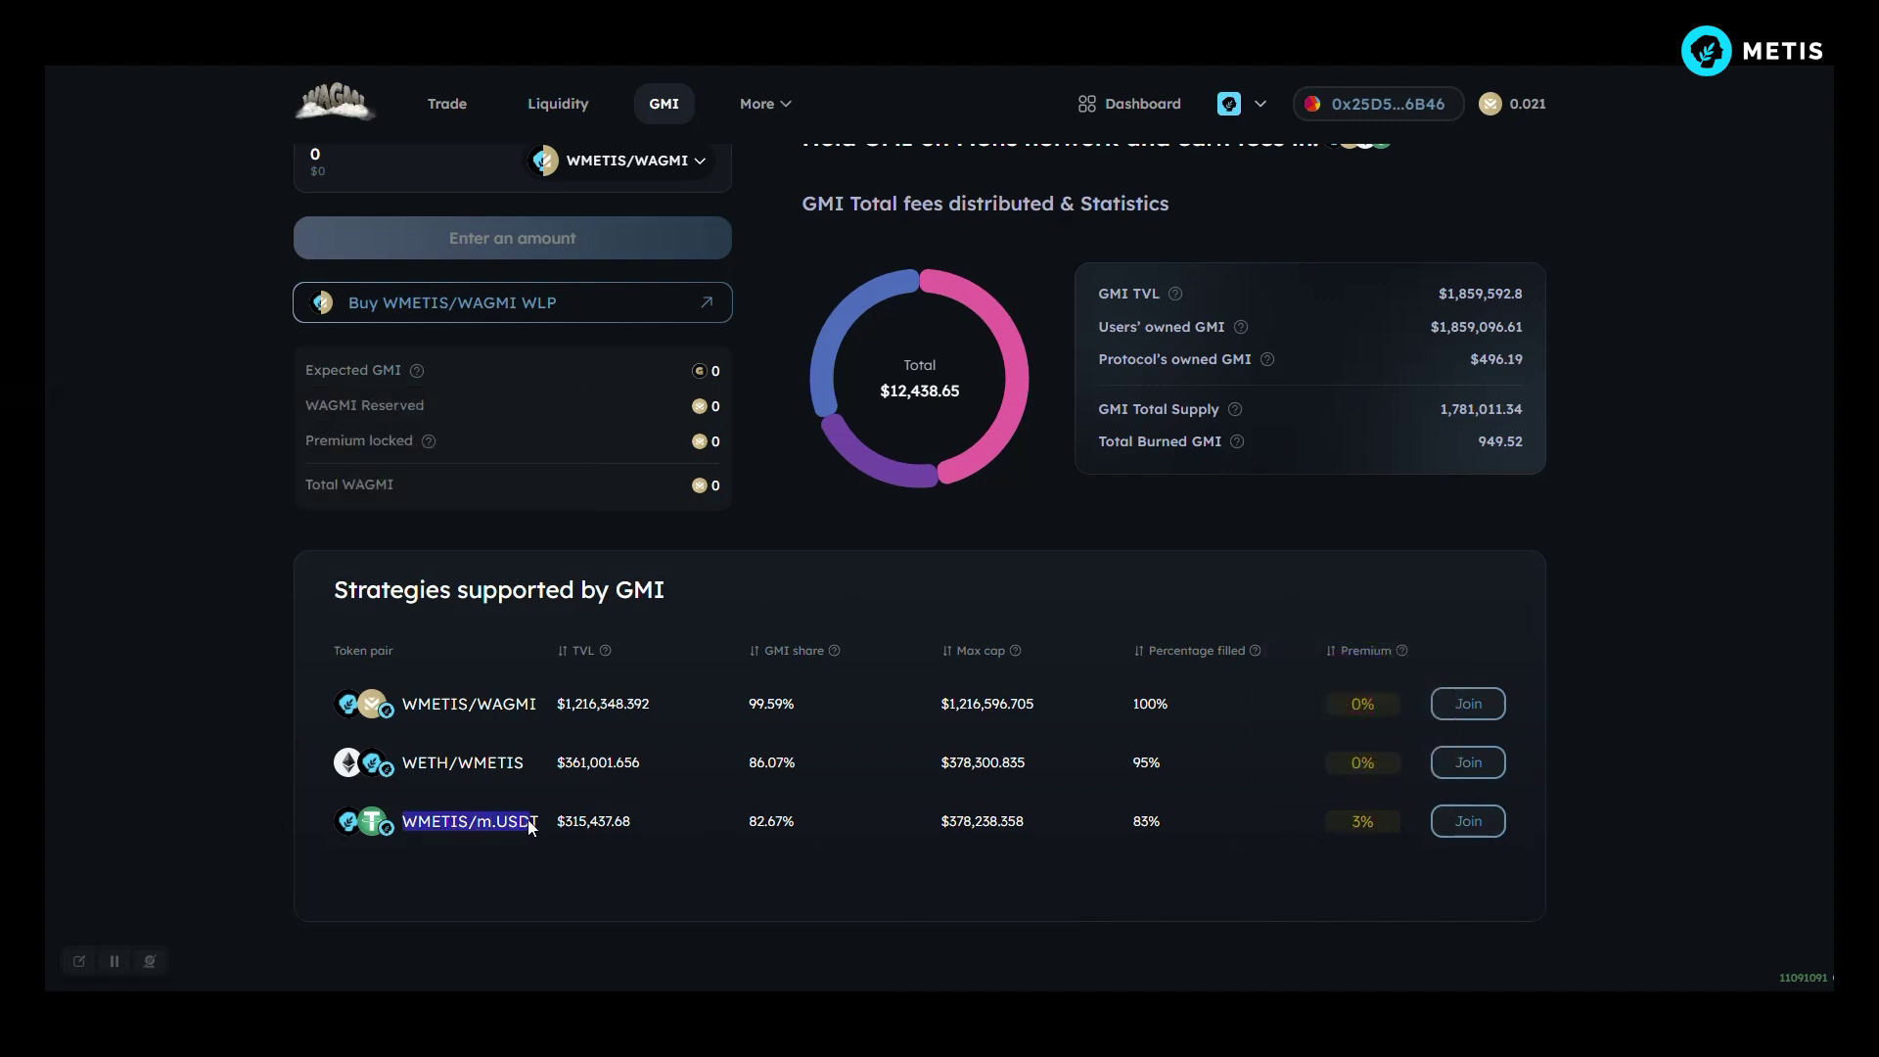
left_click(544, 870)
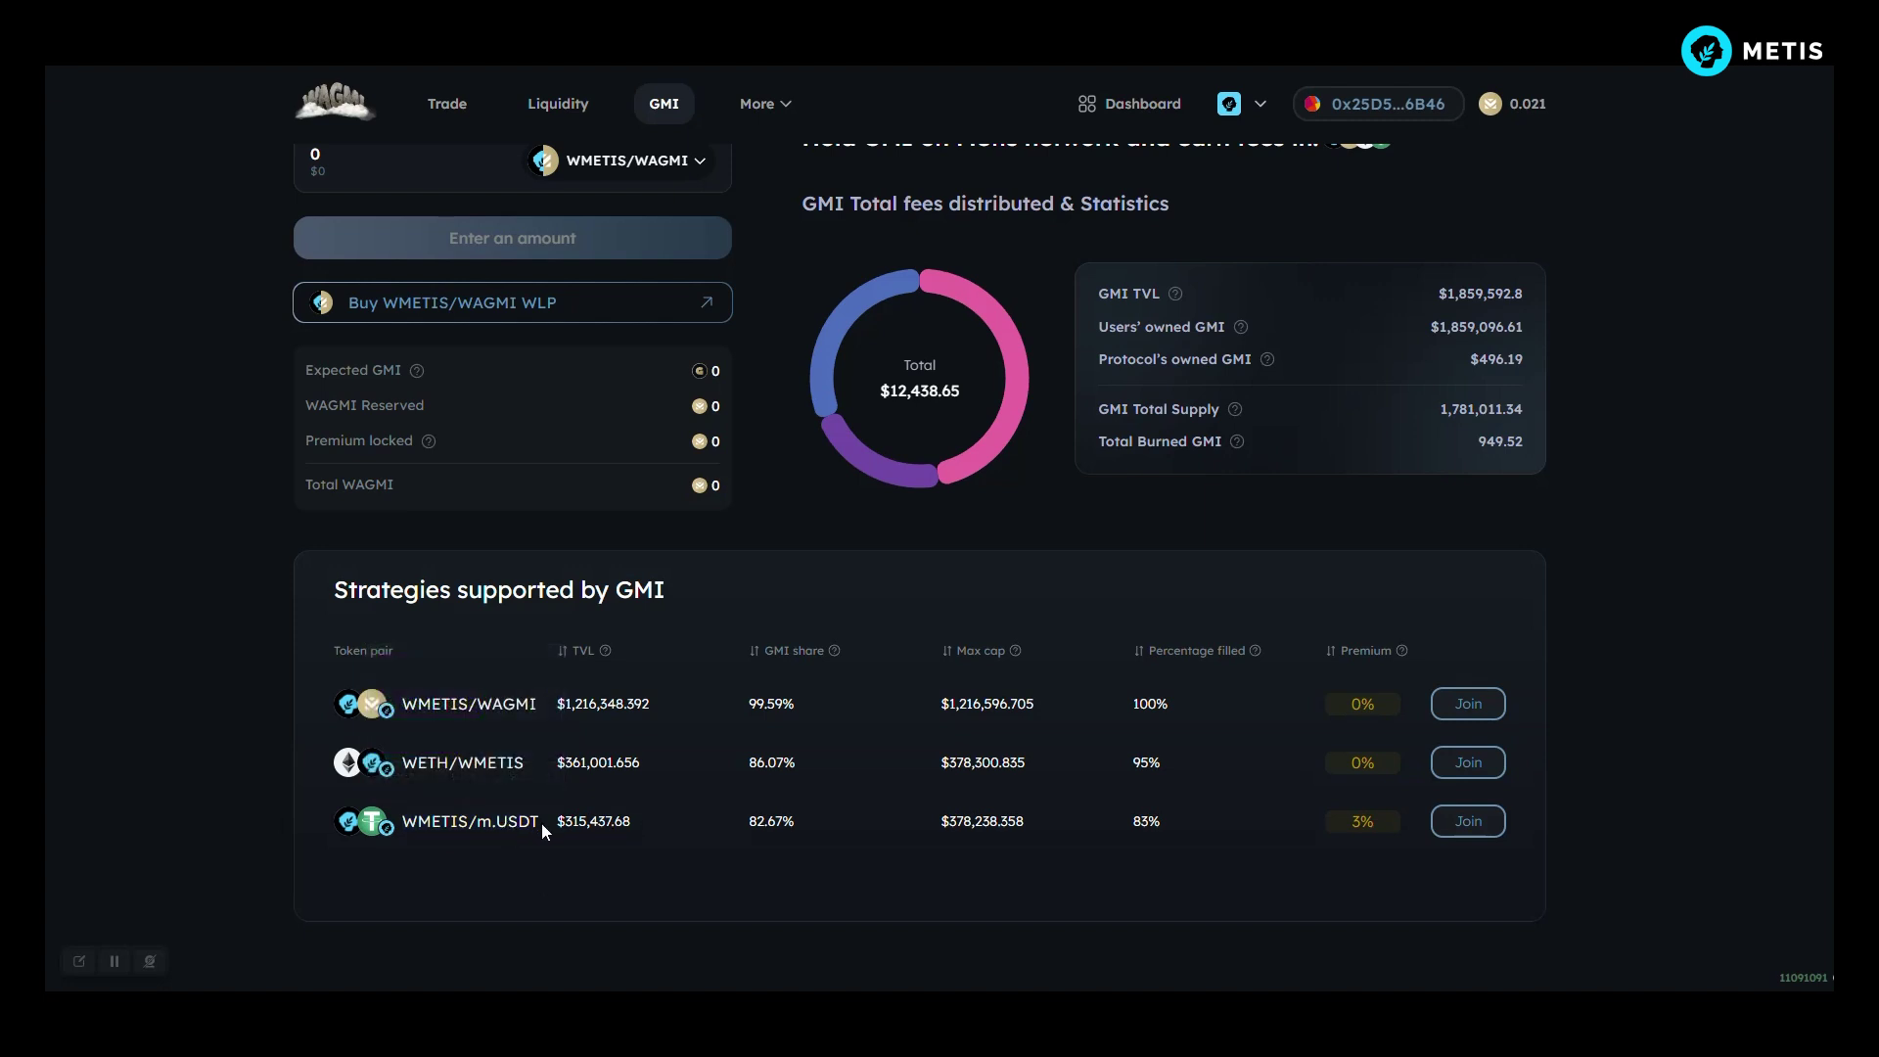
scroll(788, 839, "up", 2)
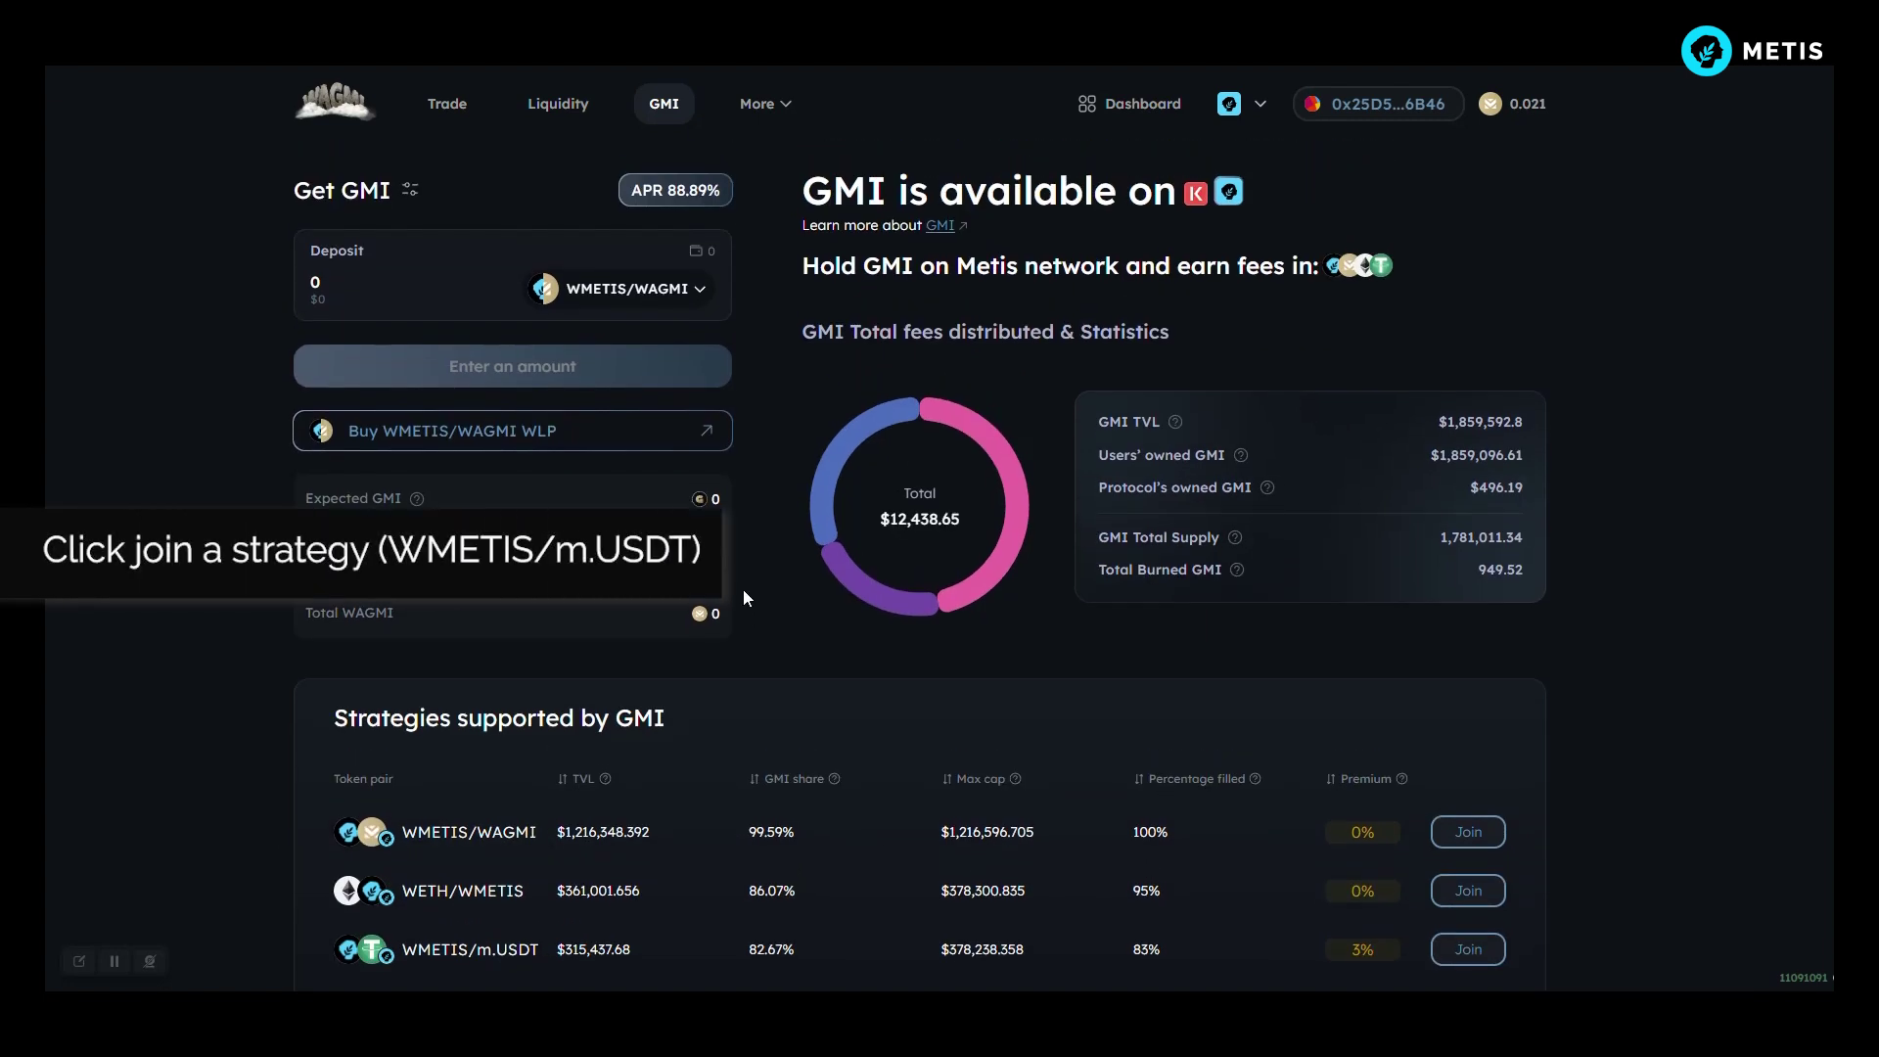
scroll(1077, 734, "down", 1)
Step: Join the WMETIS/m.USDT strategy and enter a 1 WMETIS deposit, matched by 51.8288 m.USDT
left_click(1468, 885)
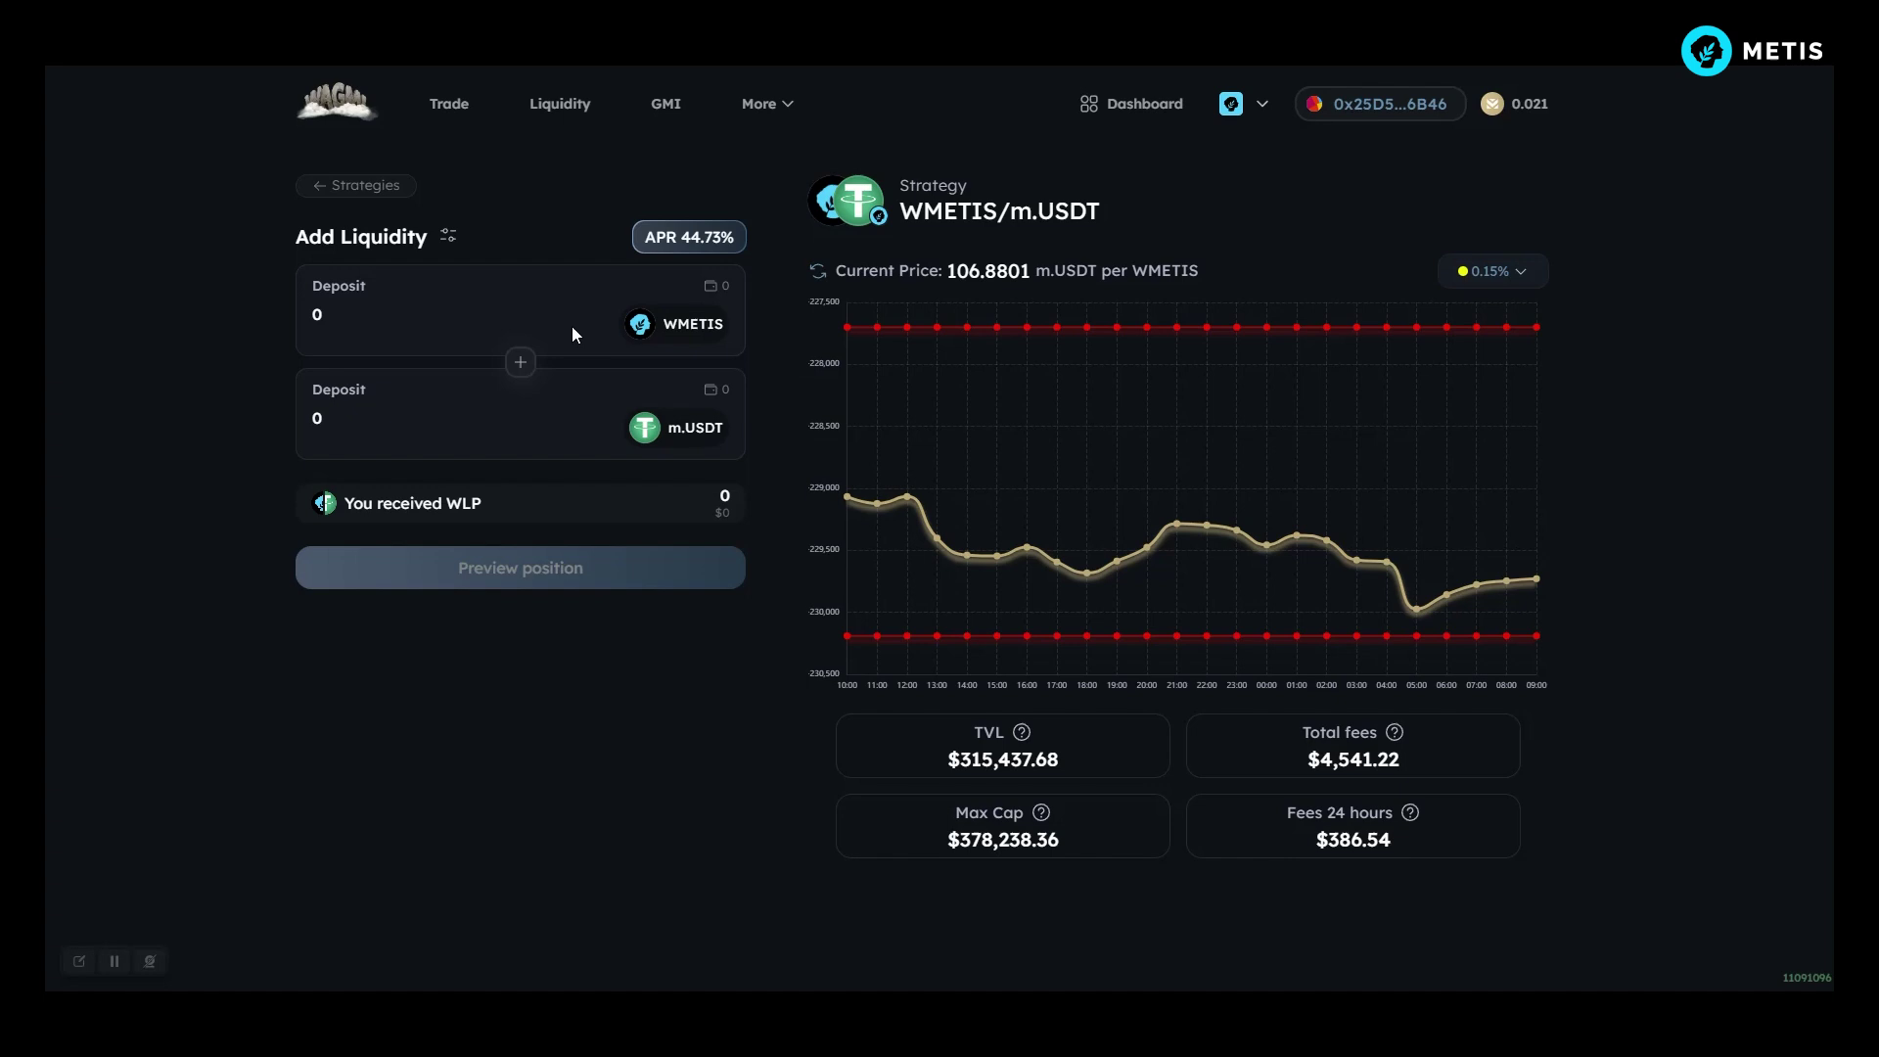
left_click(369, 310)
type("1")
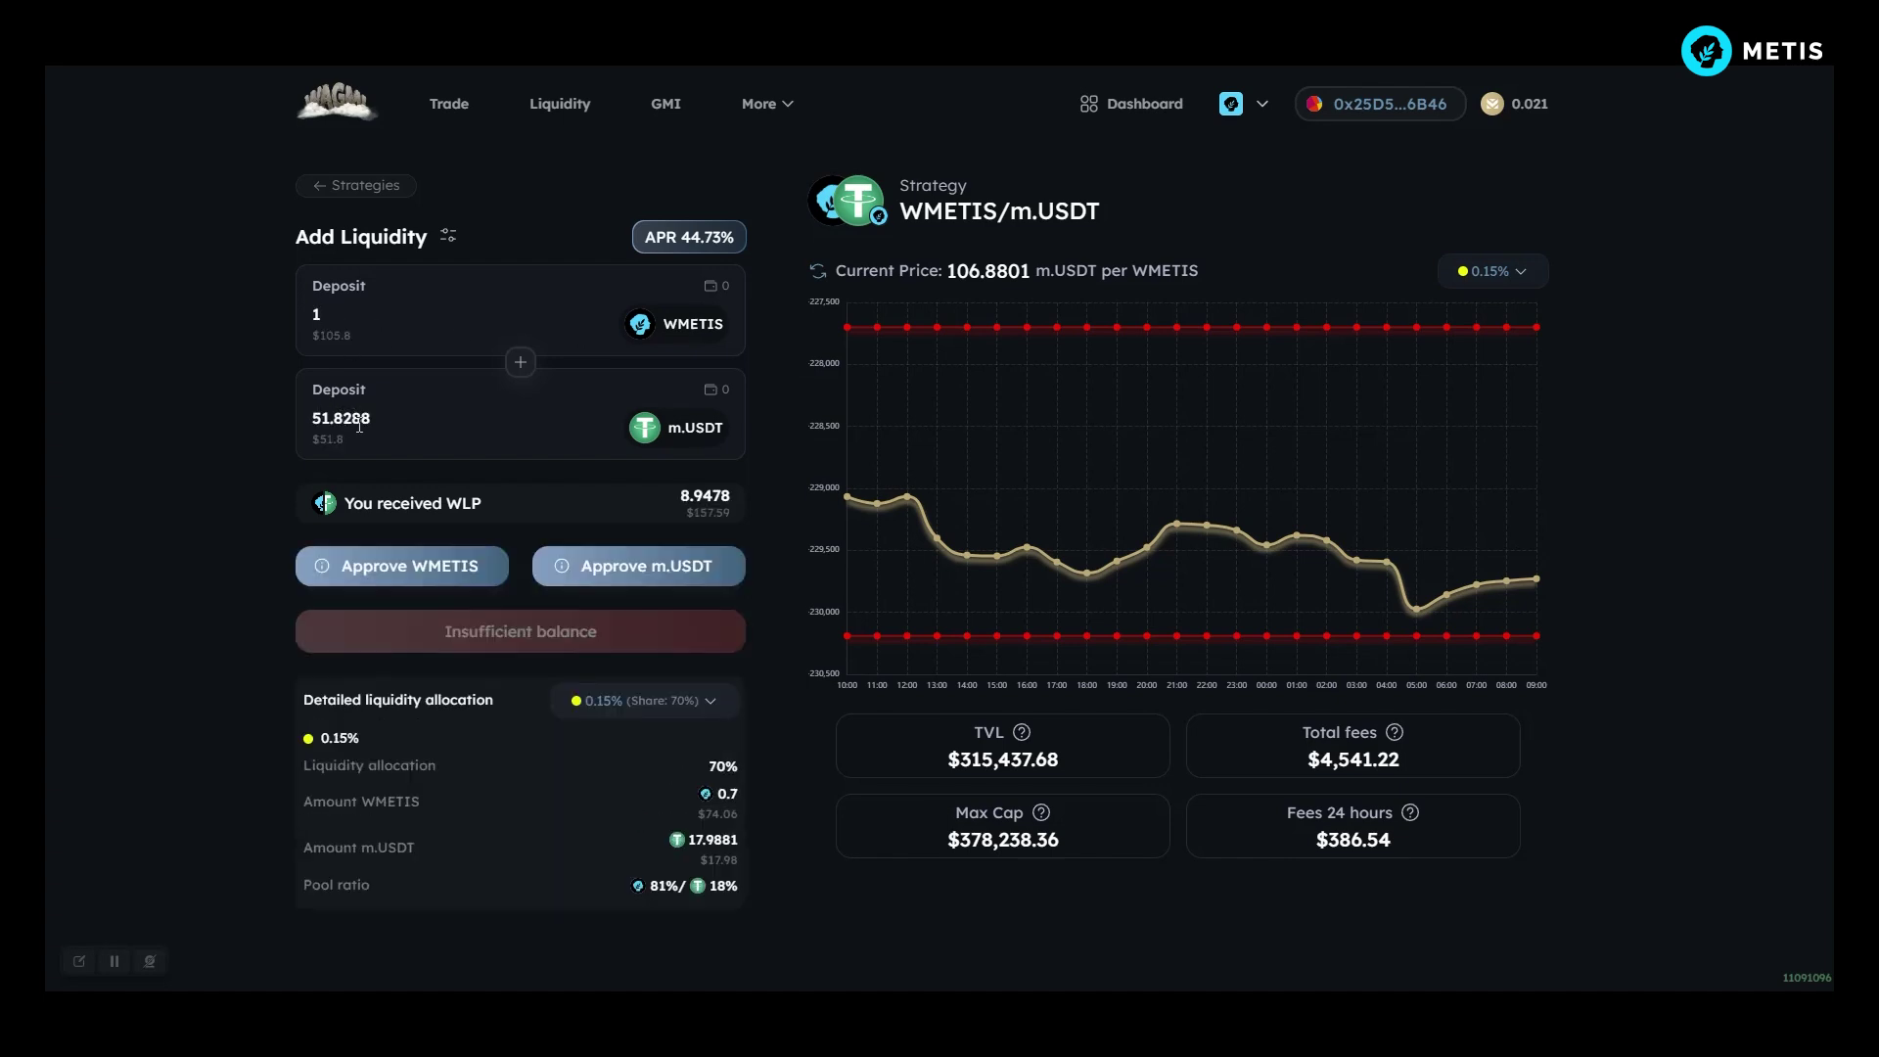
Step: Wrap 1 METIS into 1 WMETIS on the swap page and confirm it in MetaMask
left_click(457, 117)
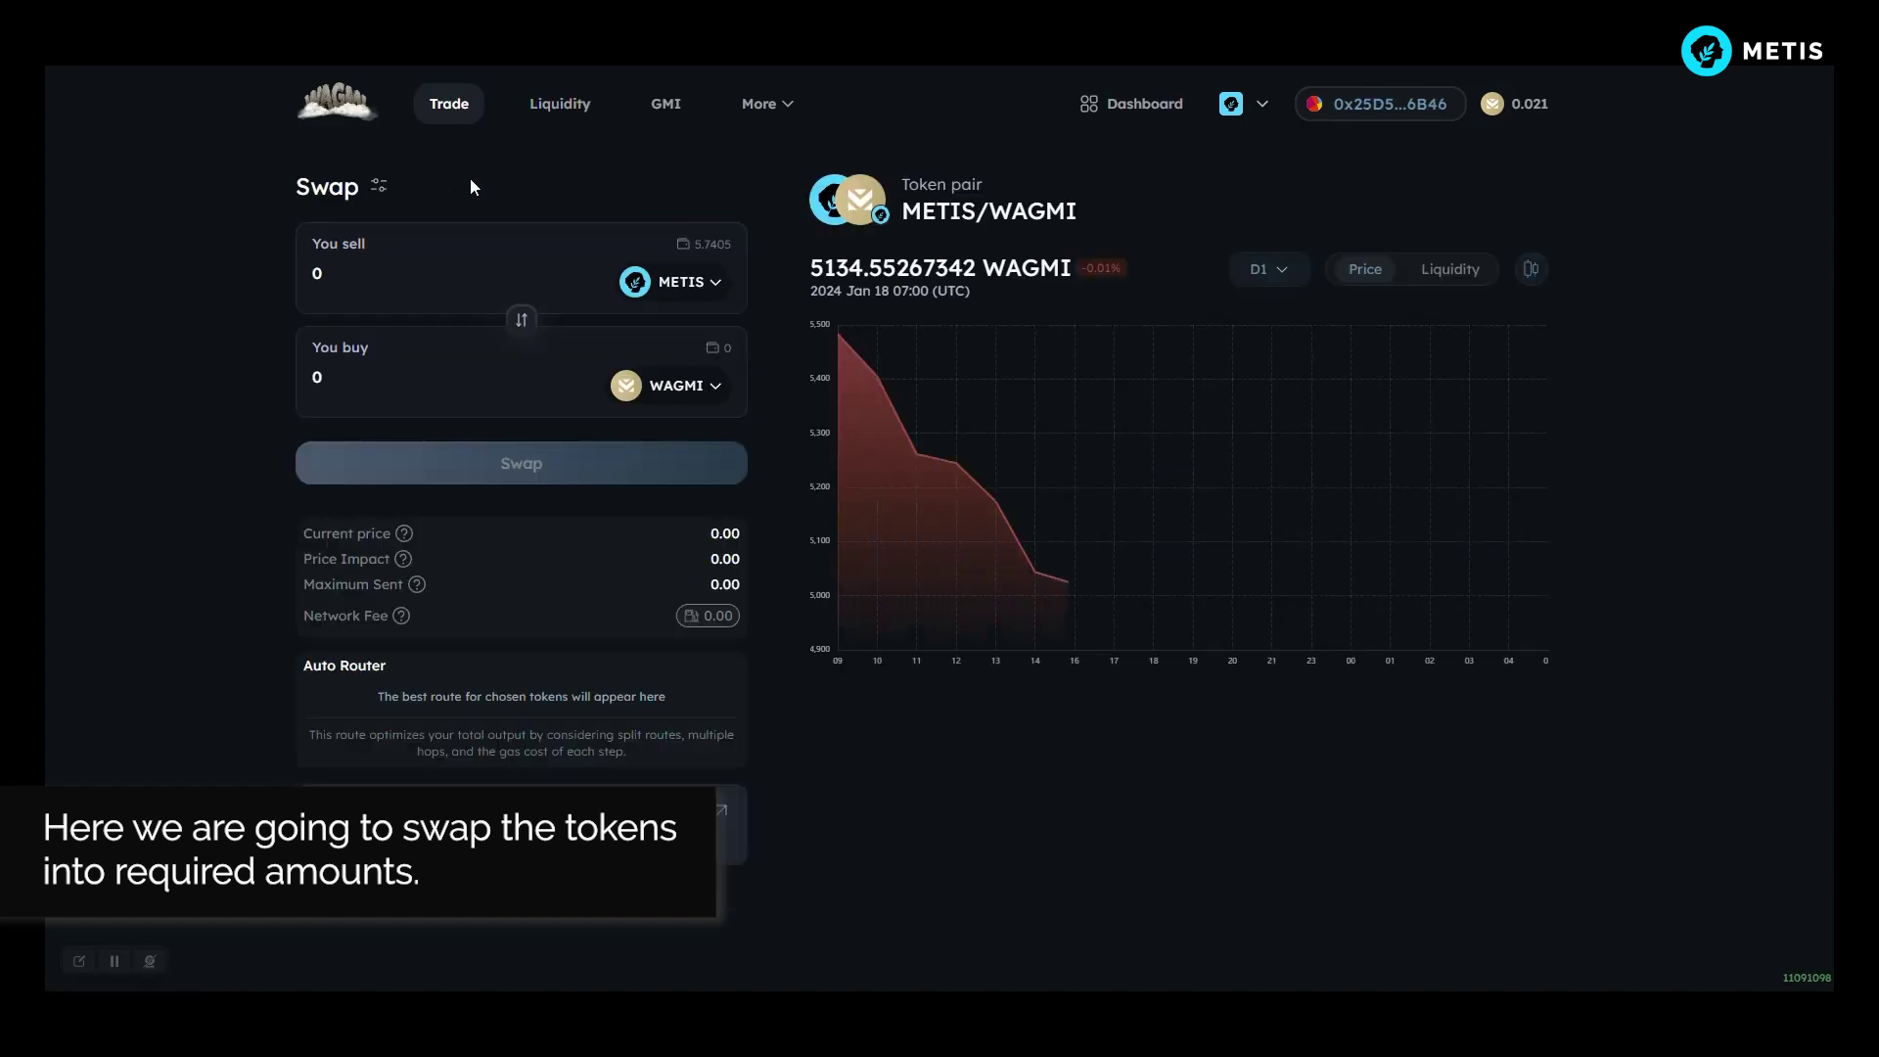
left_click(688, 388)
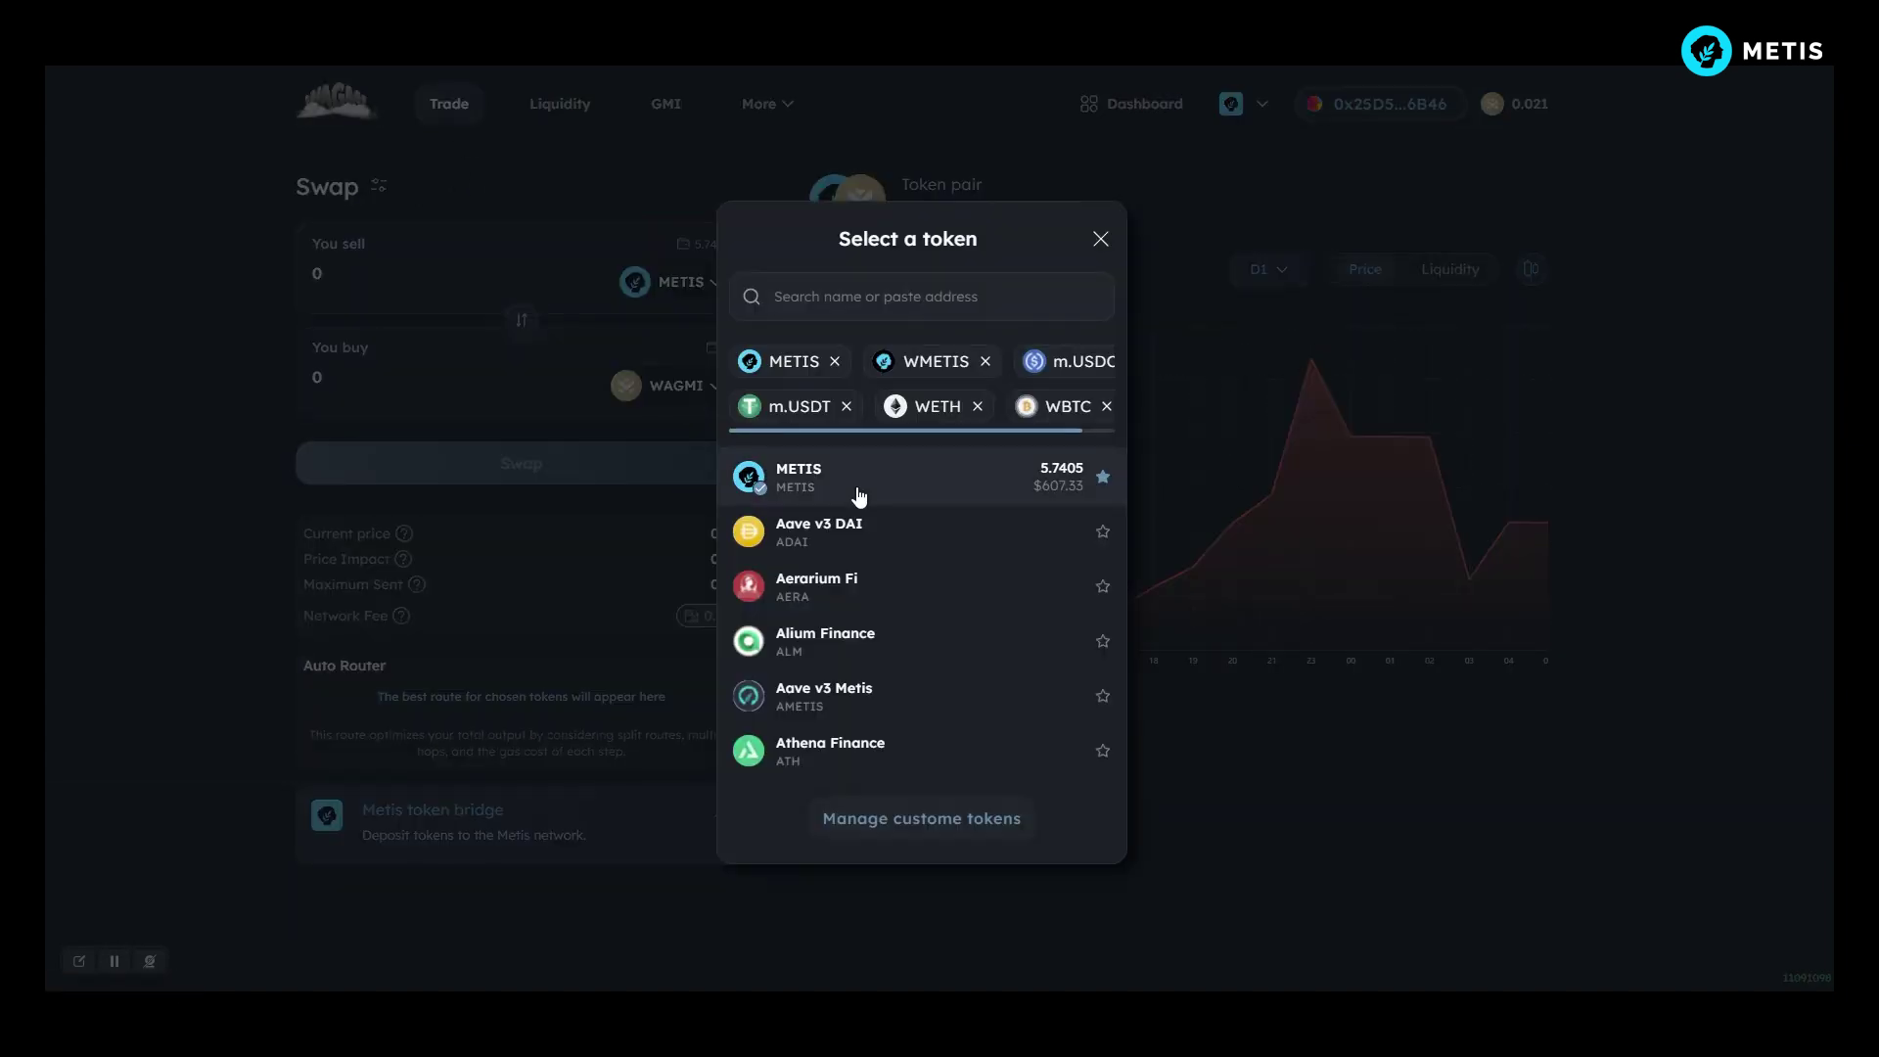
left_click(935, 362)
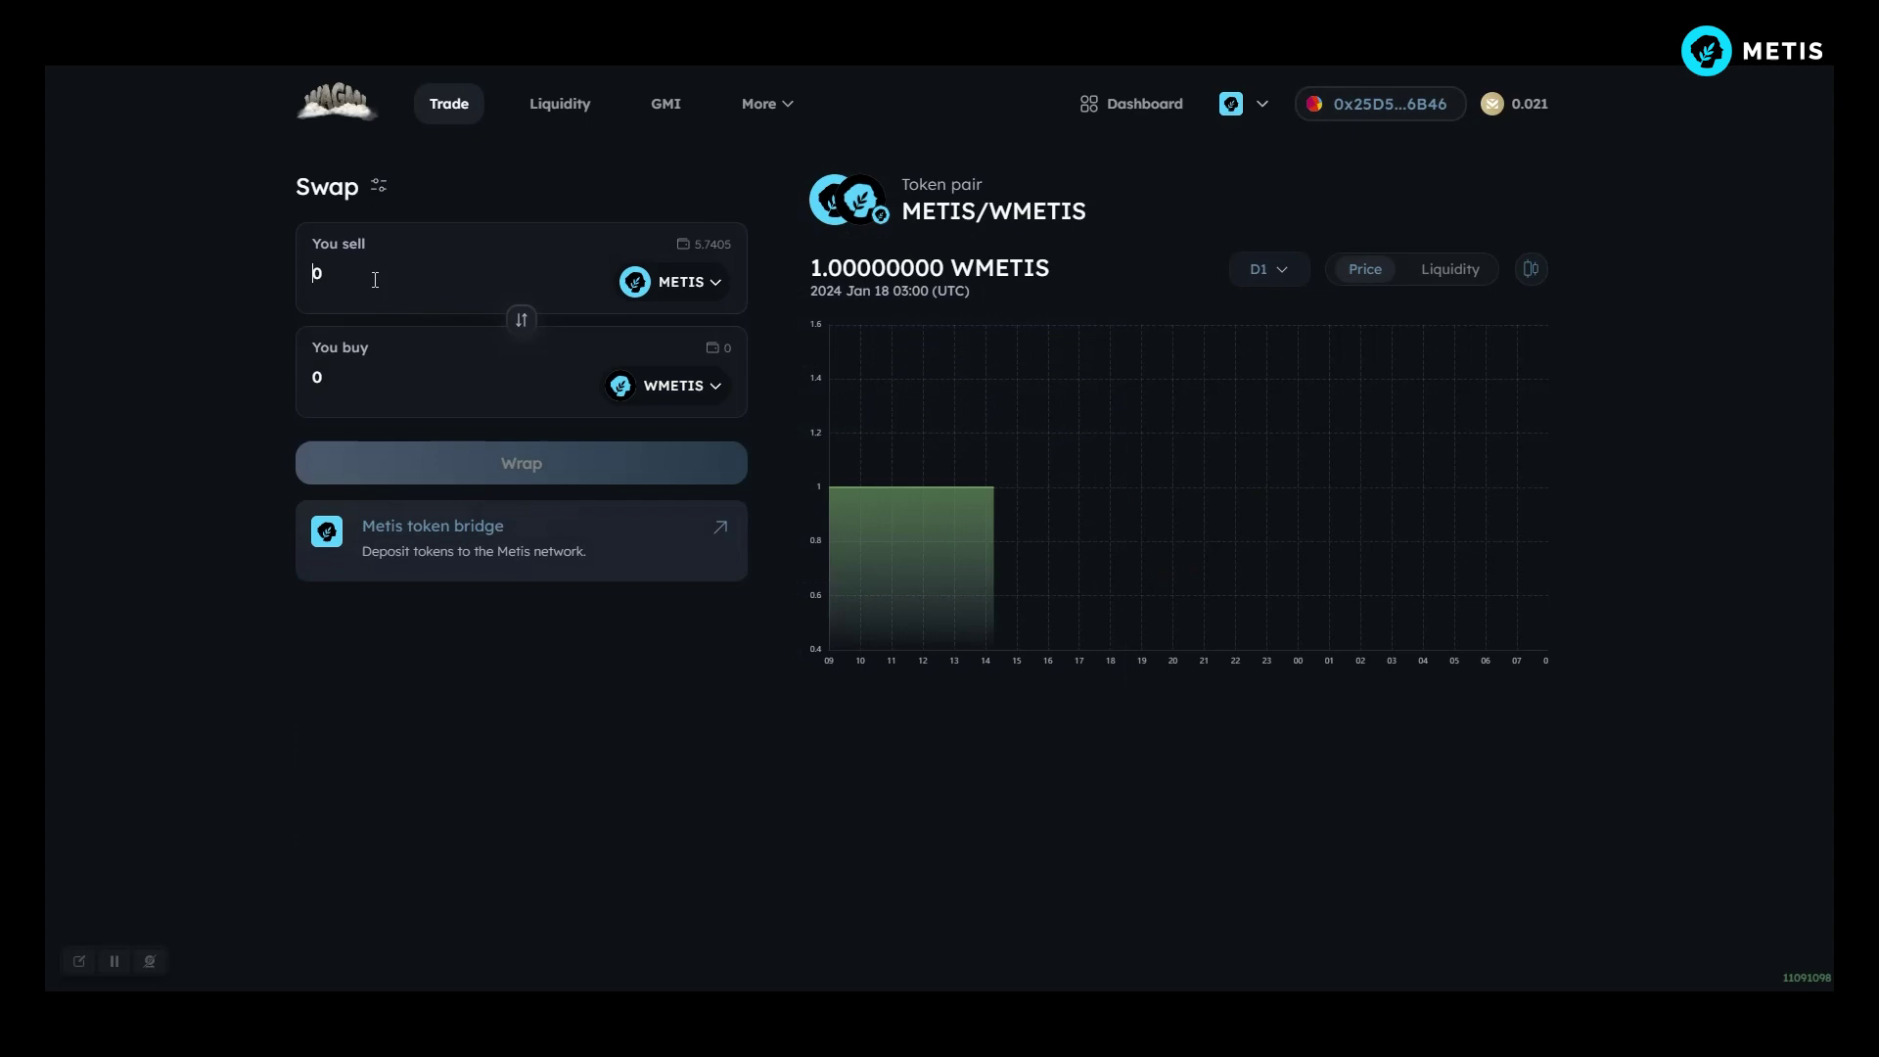
type("1")
left_click(578, 490)
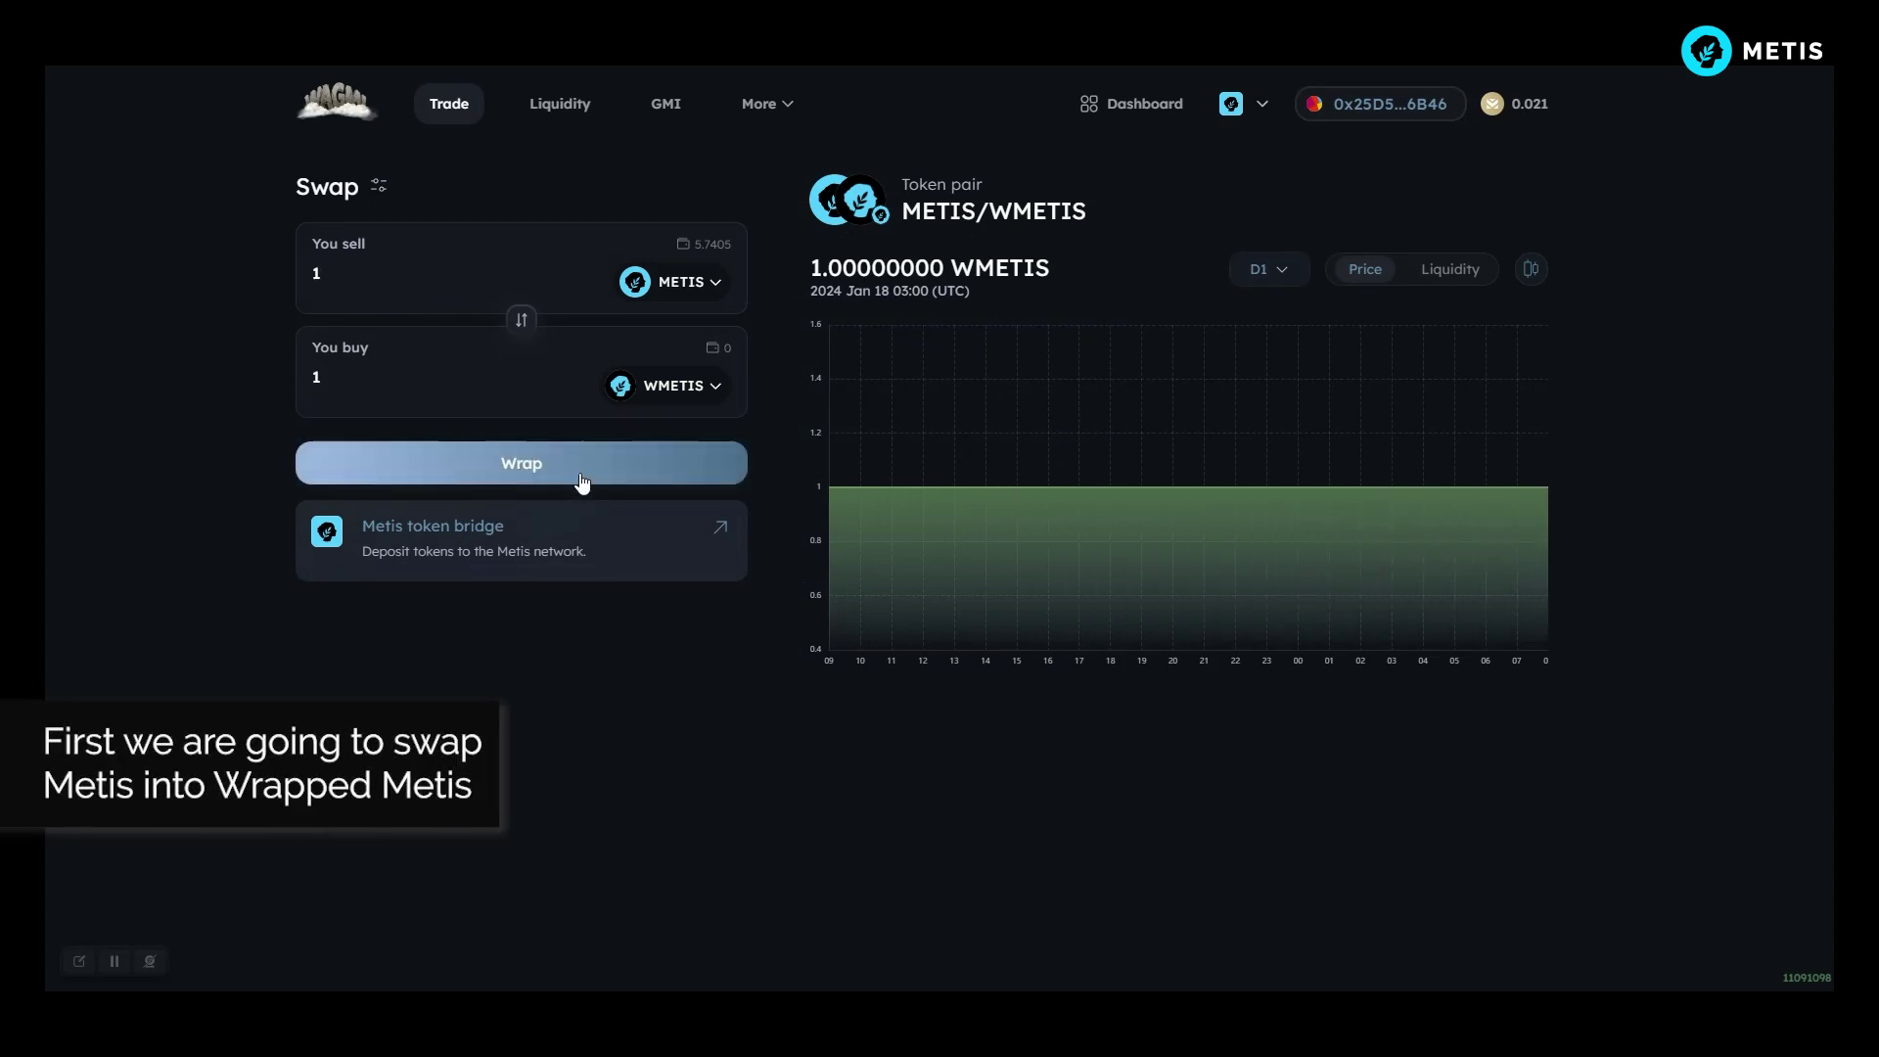
mouse_move(1610, 88)
left_mouse_down()
mouse_move(1564, 105)
mouse_move(1581, 102)
left_mouse_up()
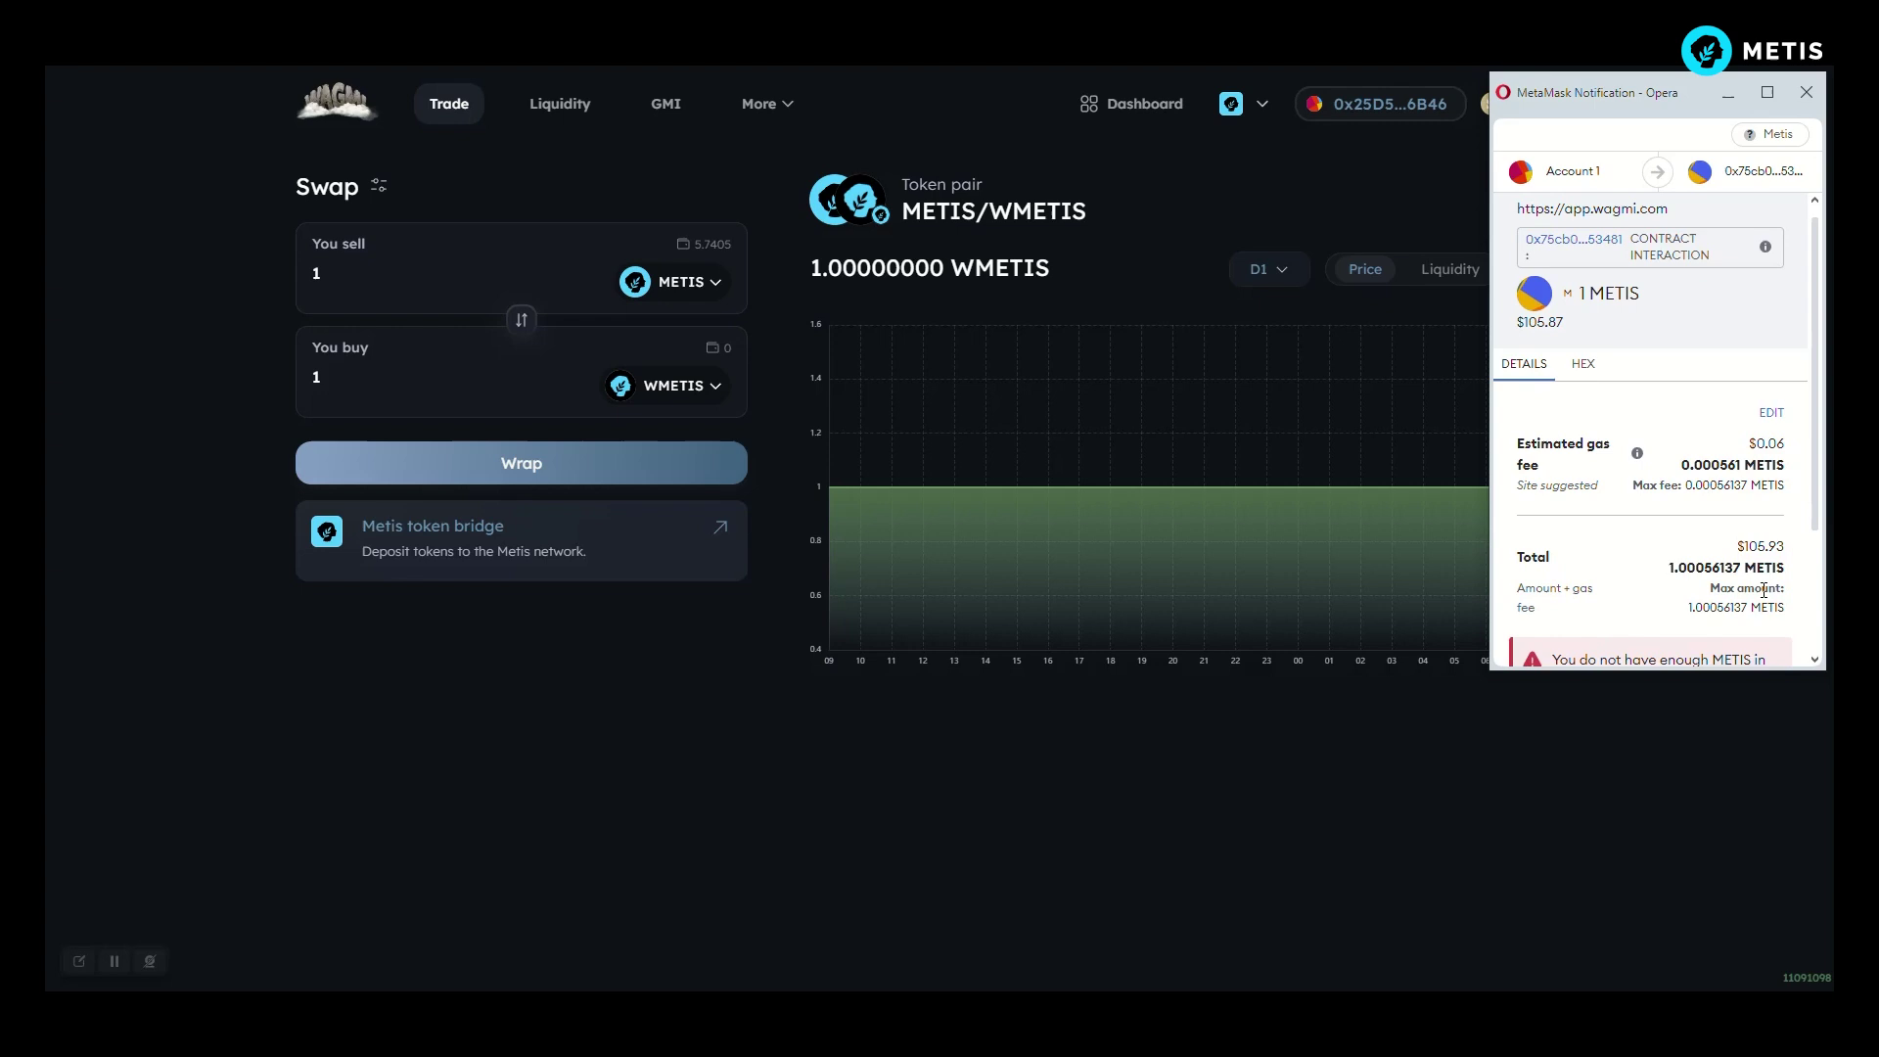
scroll(1761, 587, "down", 1)
left_click(1733, 626)
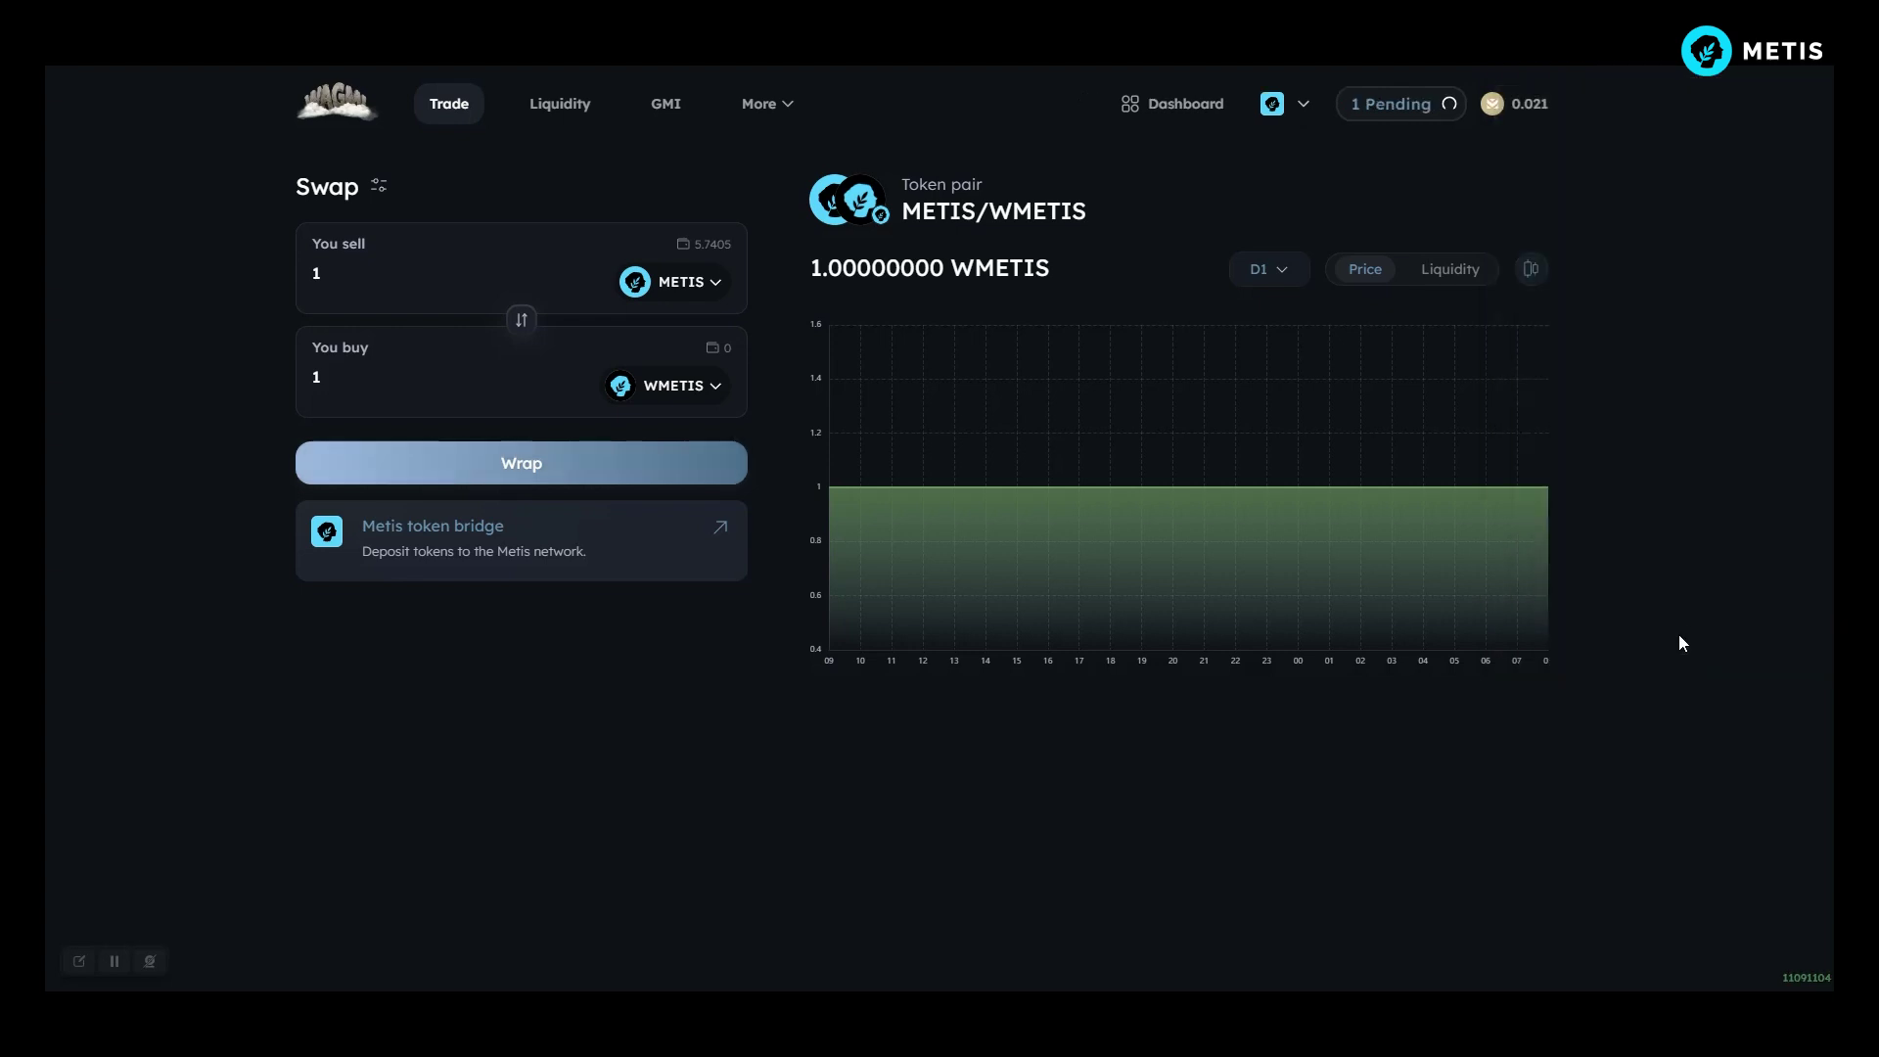
Step: Buy exactly 52 m.USDT for about 0.4928 METIS and confirm the swap in MetaMask
left_click(691, 386)
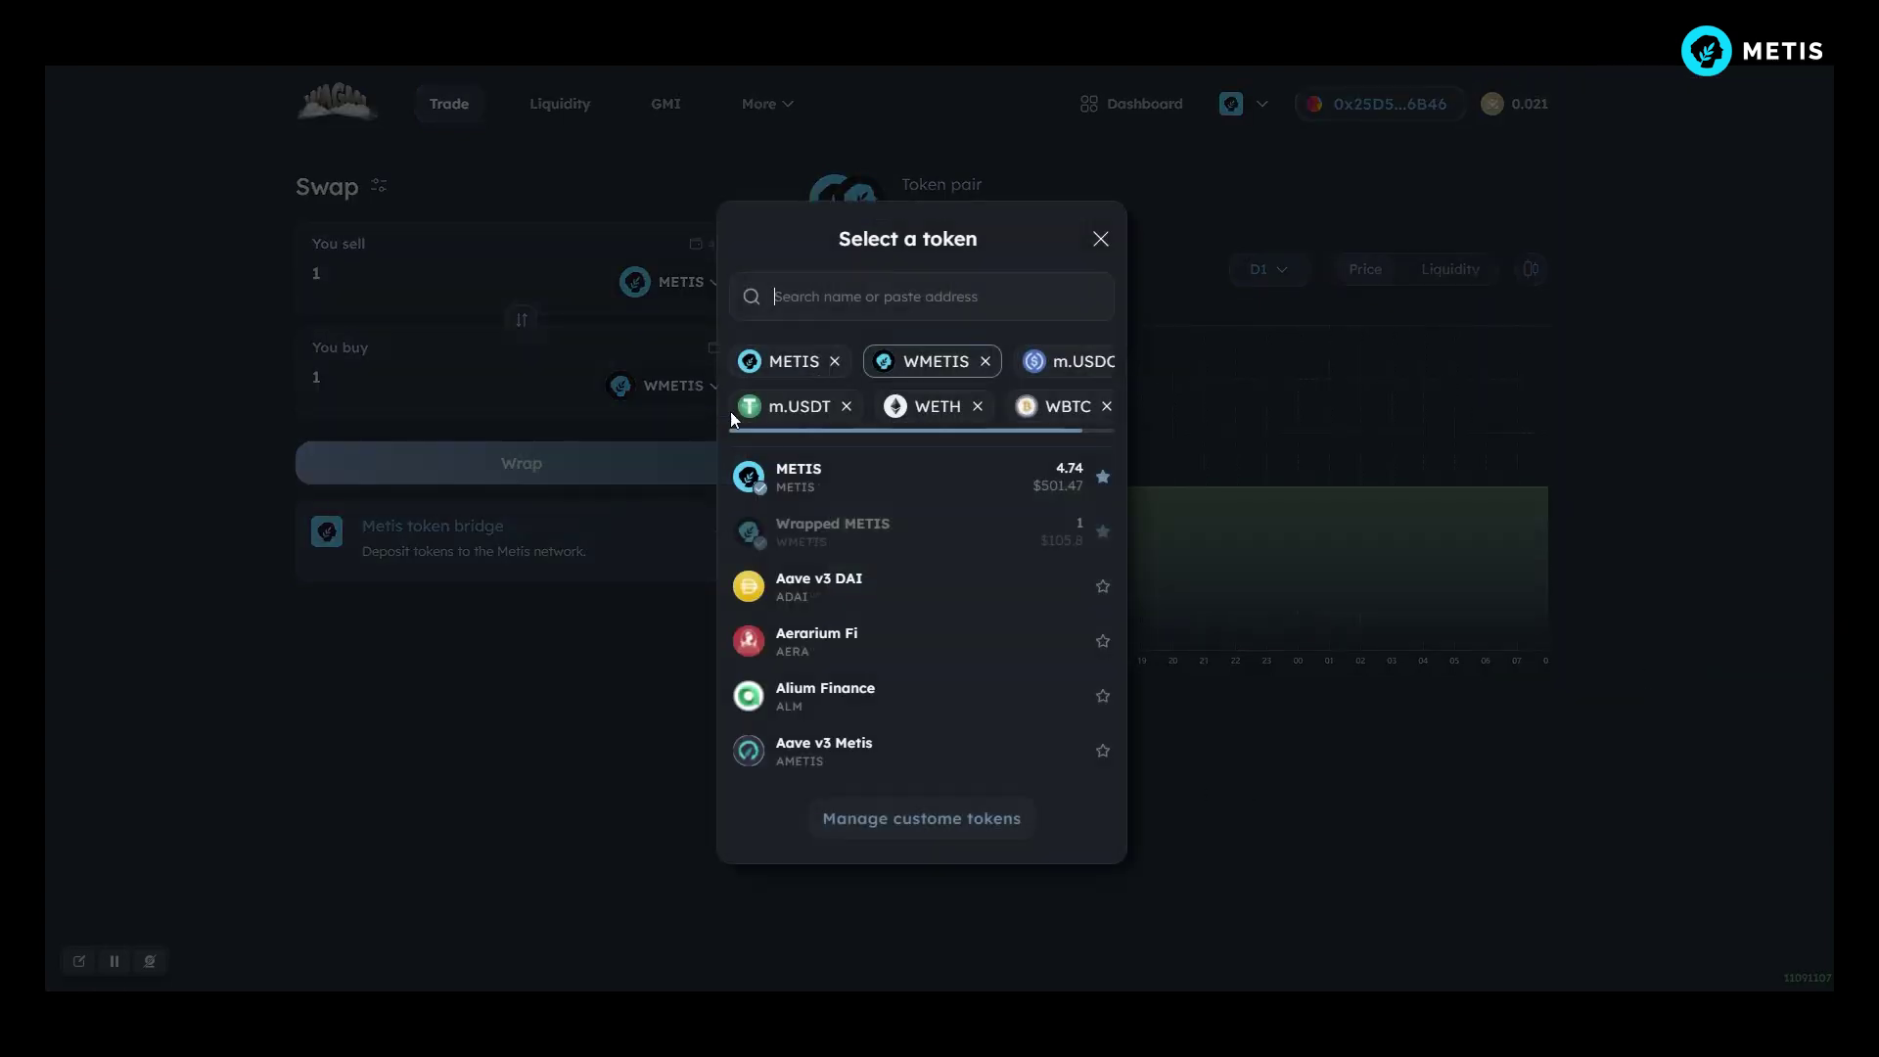
left_click(798, 406)
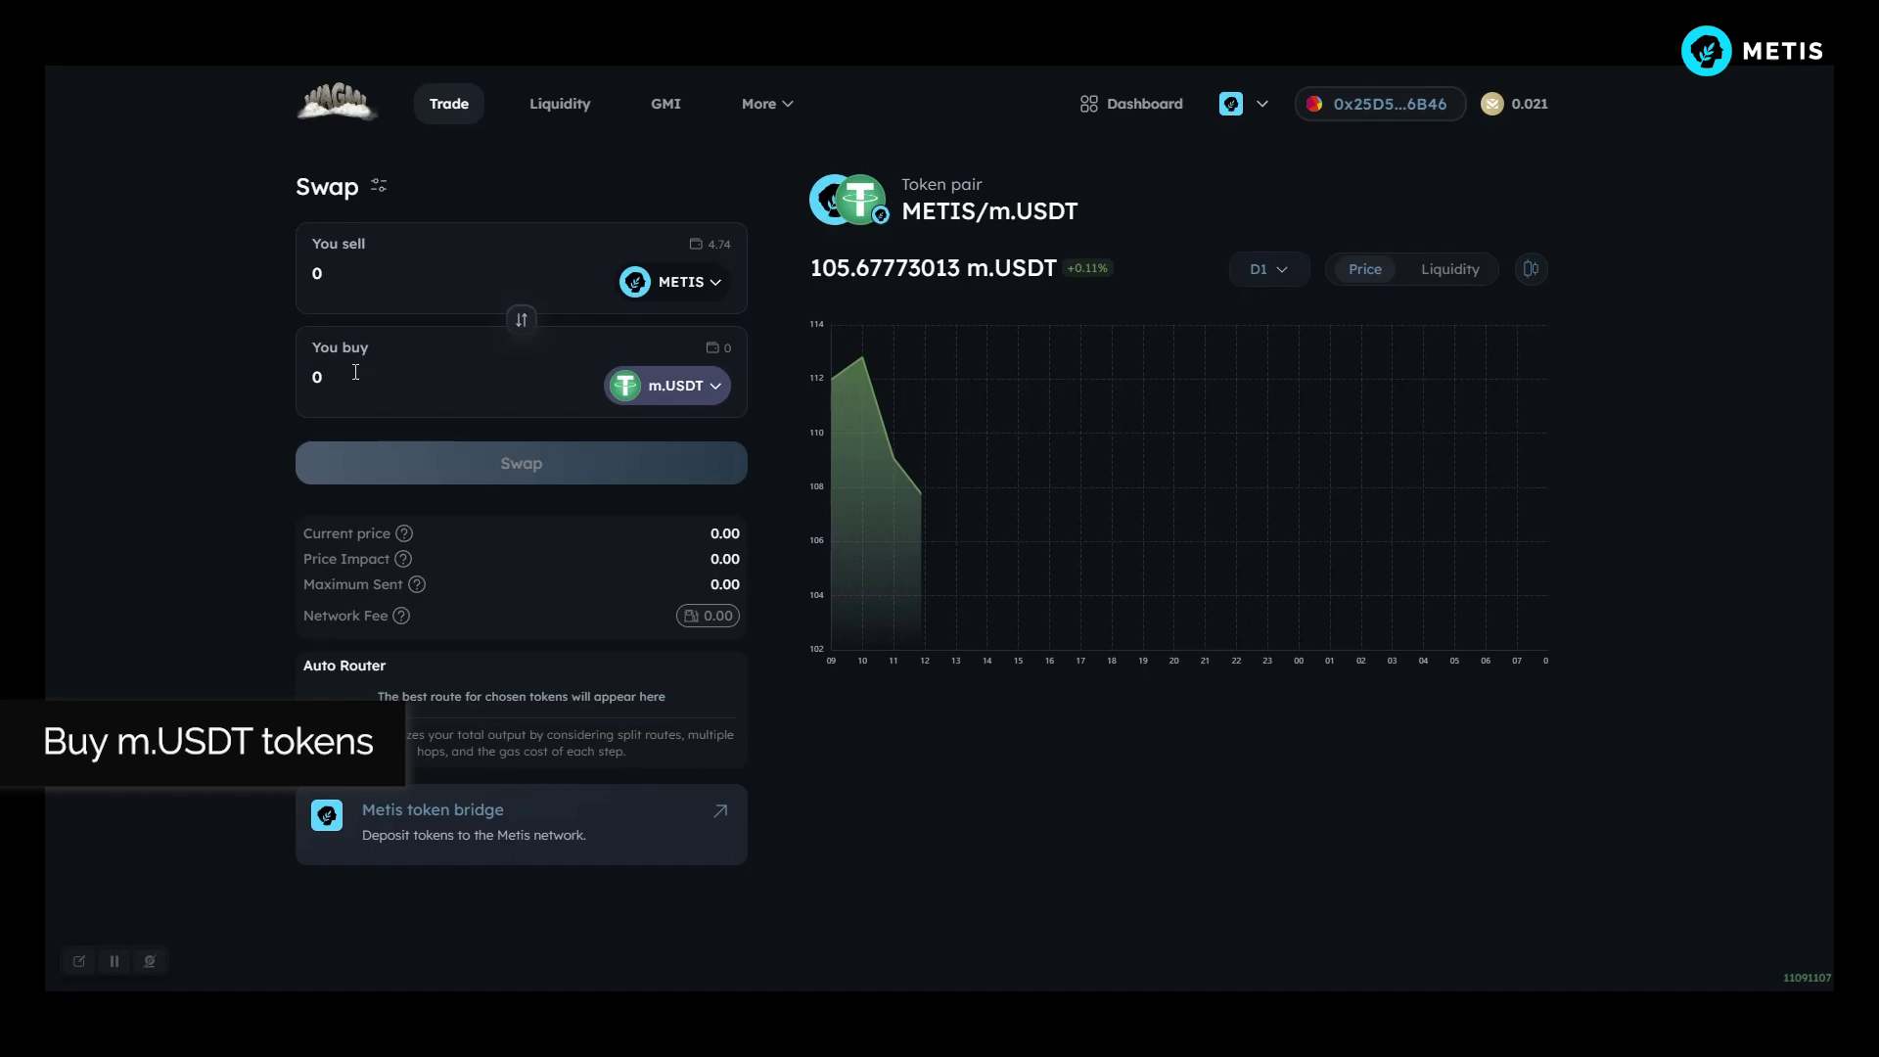
left_click_drag(352, 380, 285, 382)
type("52")
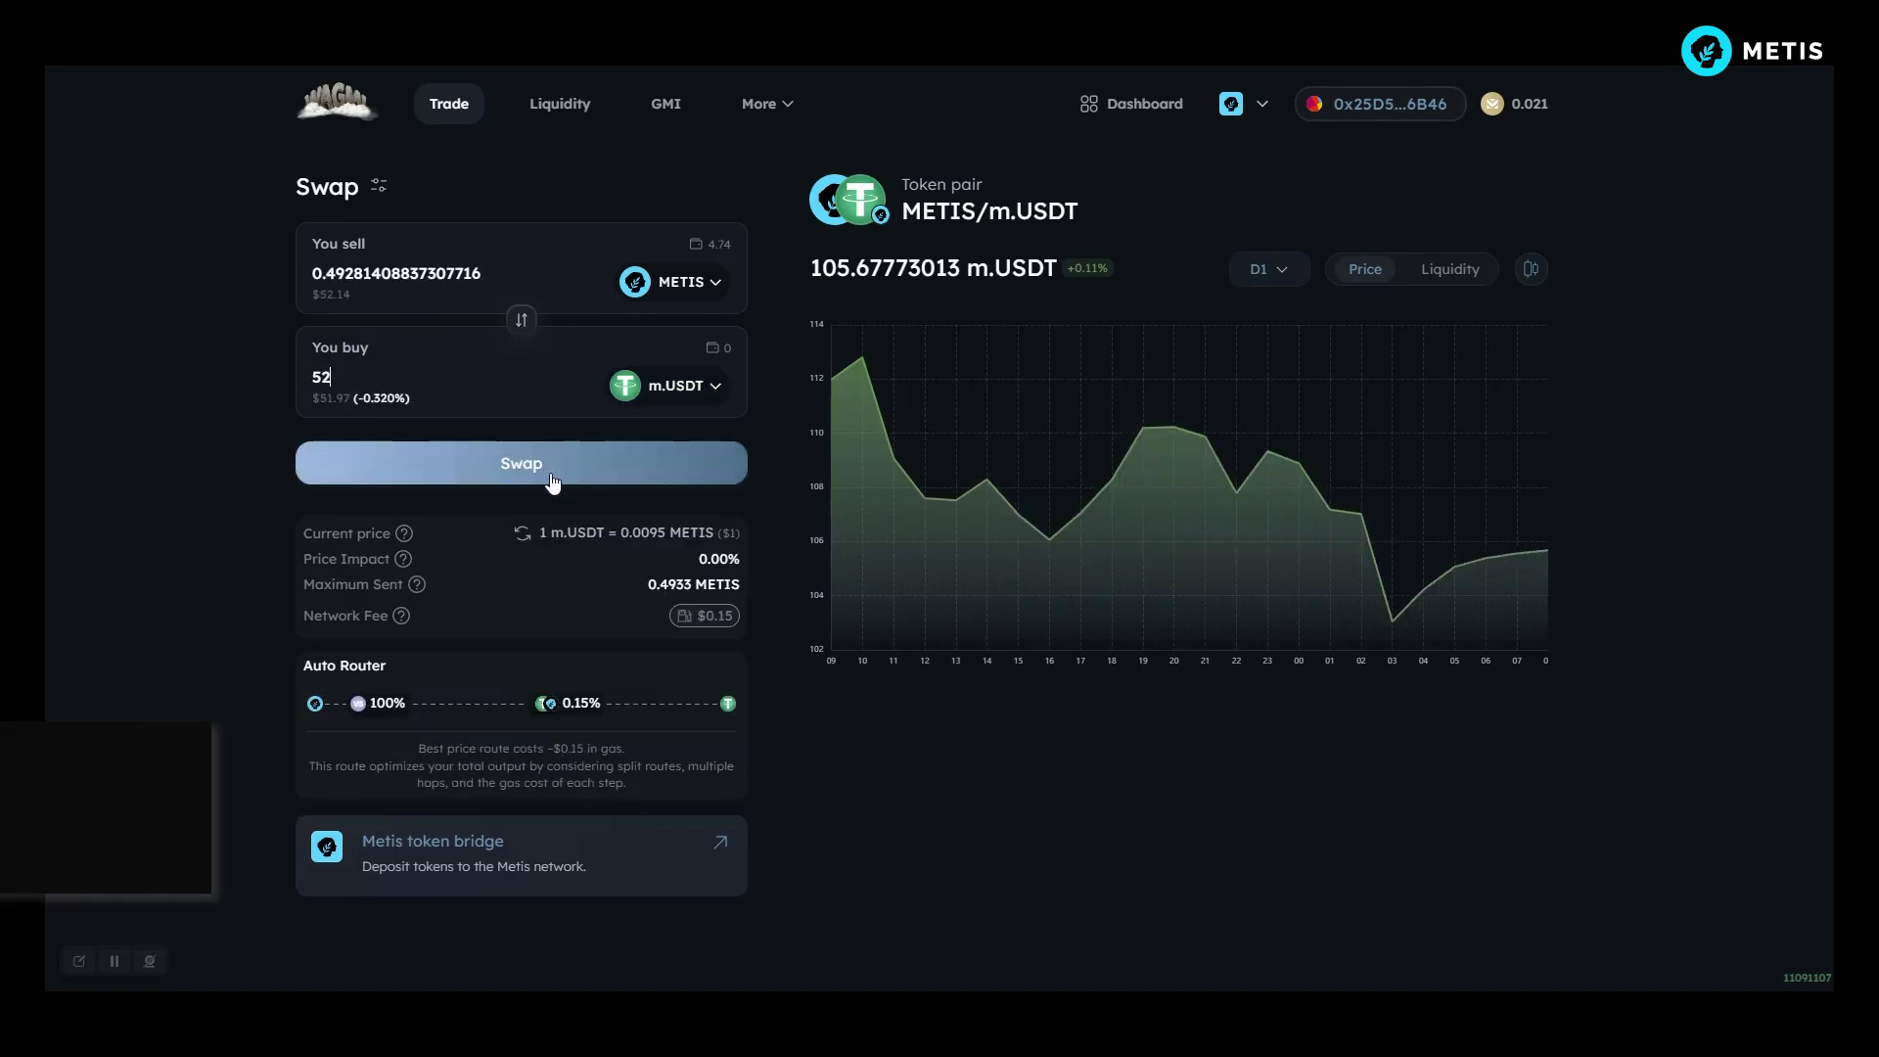
left_click(569, 477)
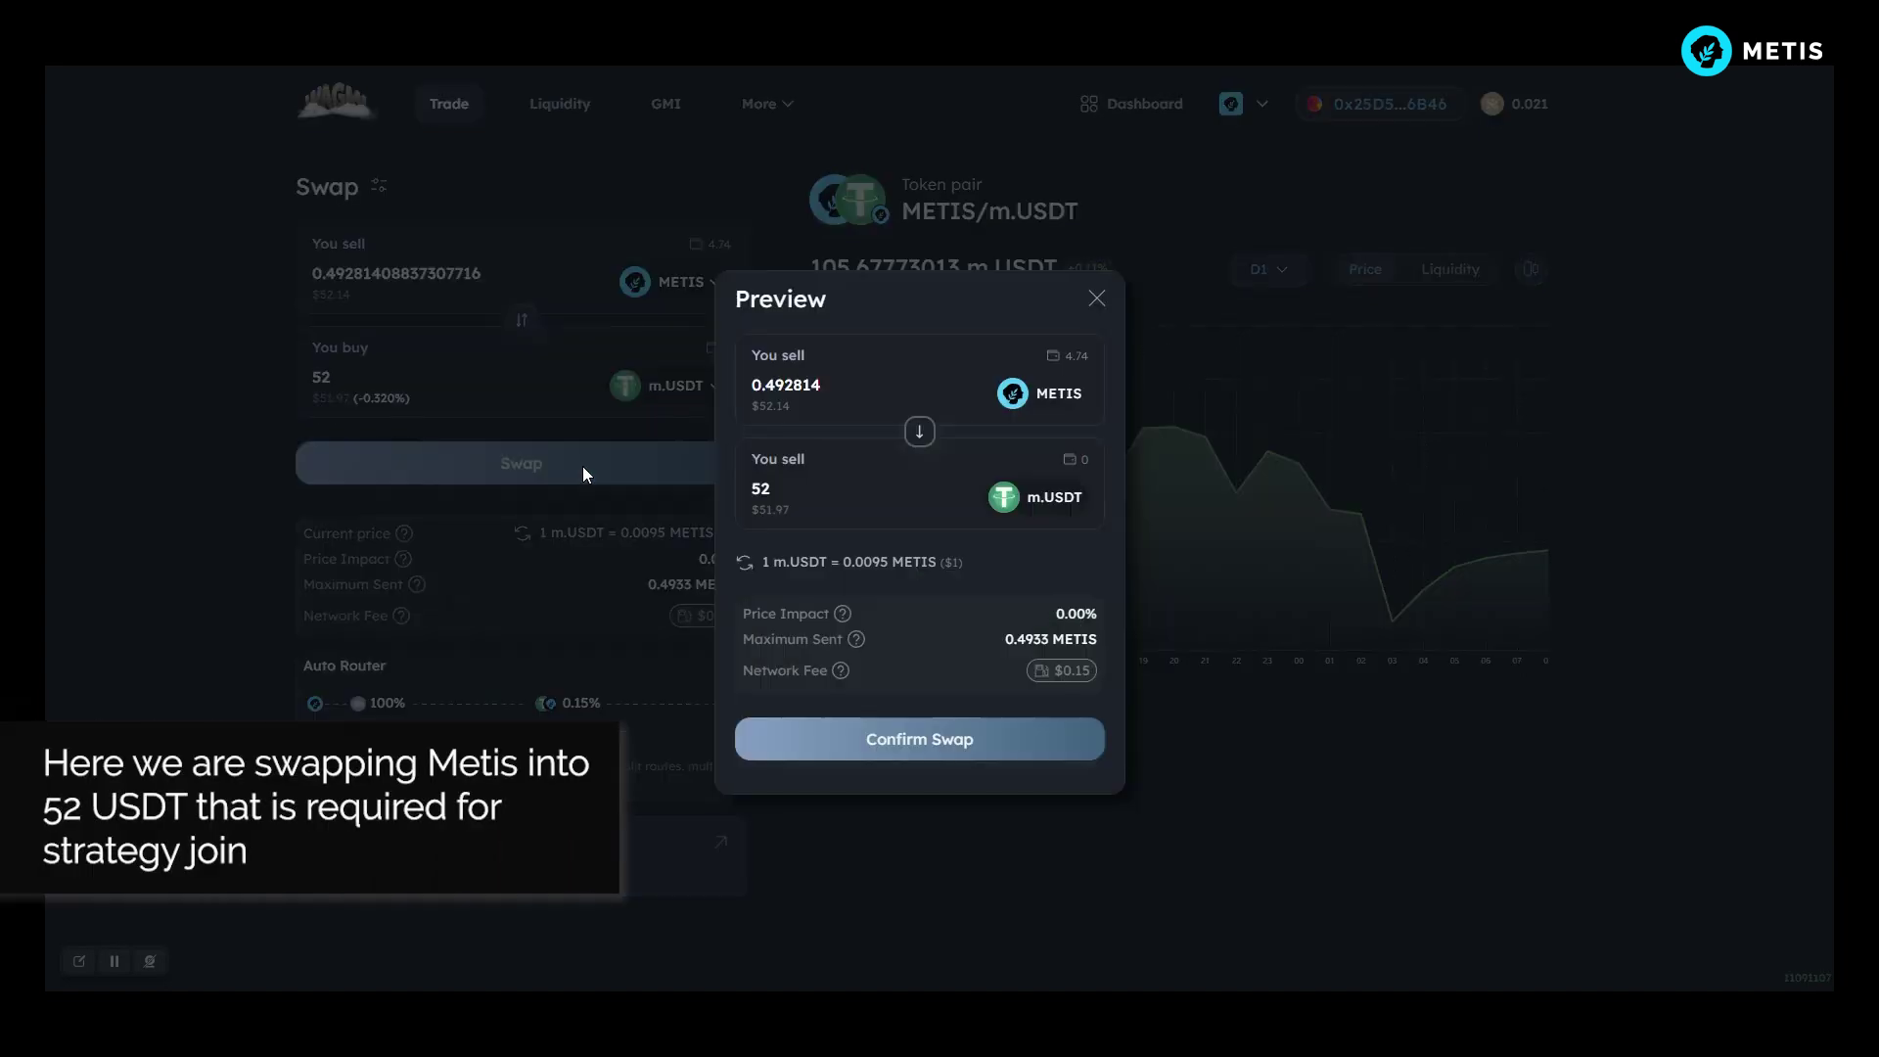
left_click(955, 741)
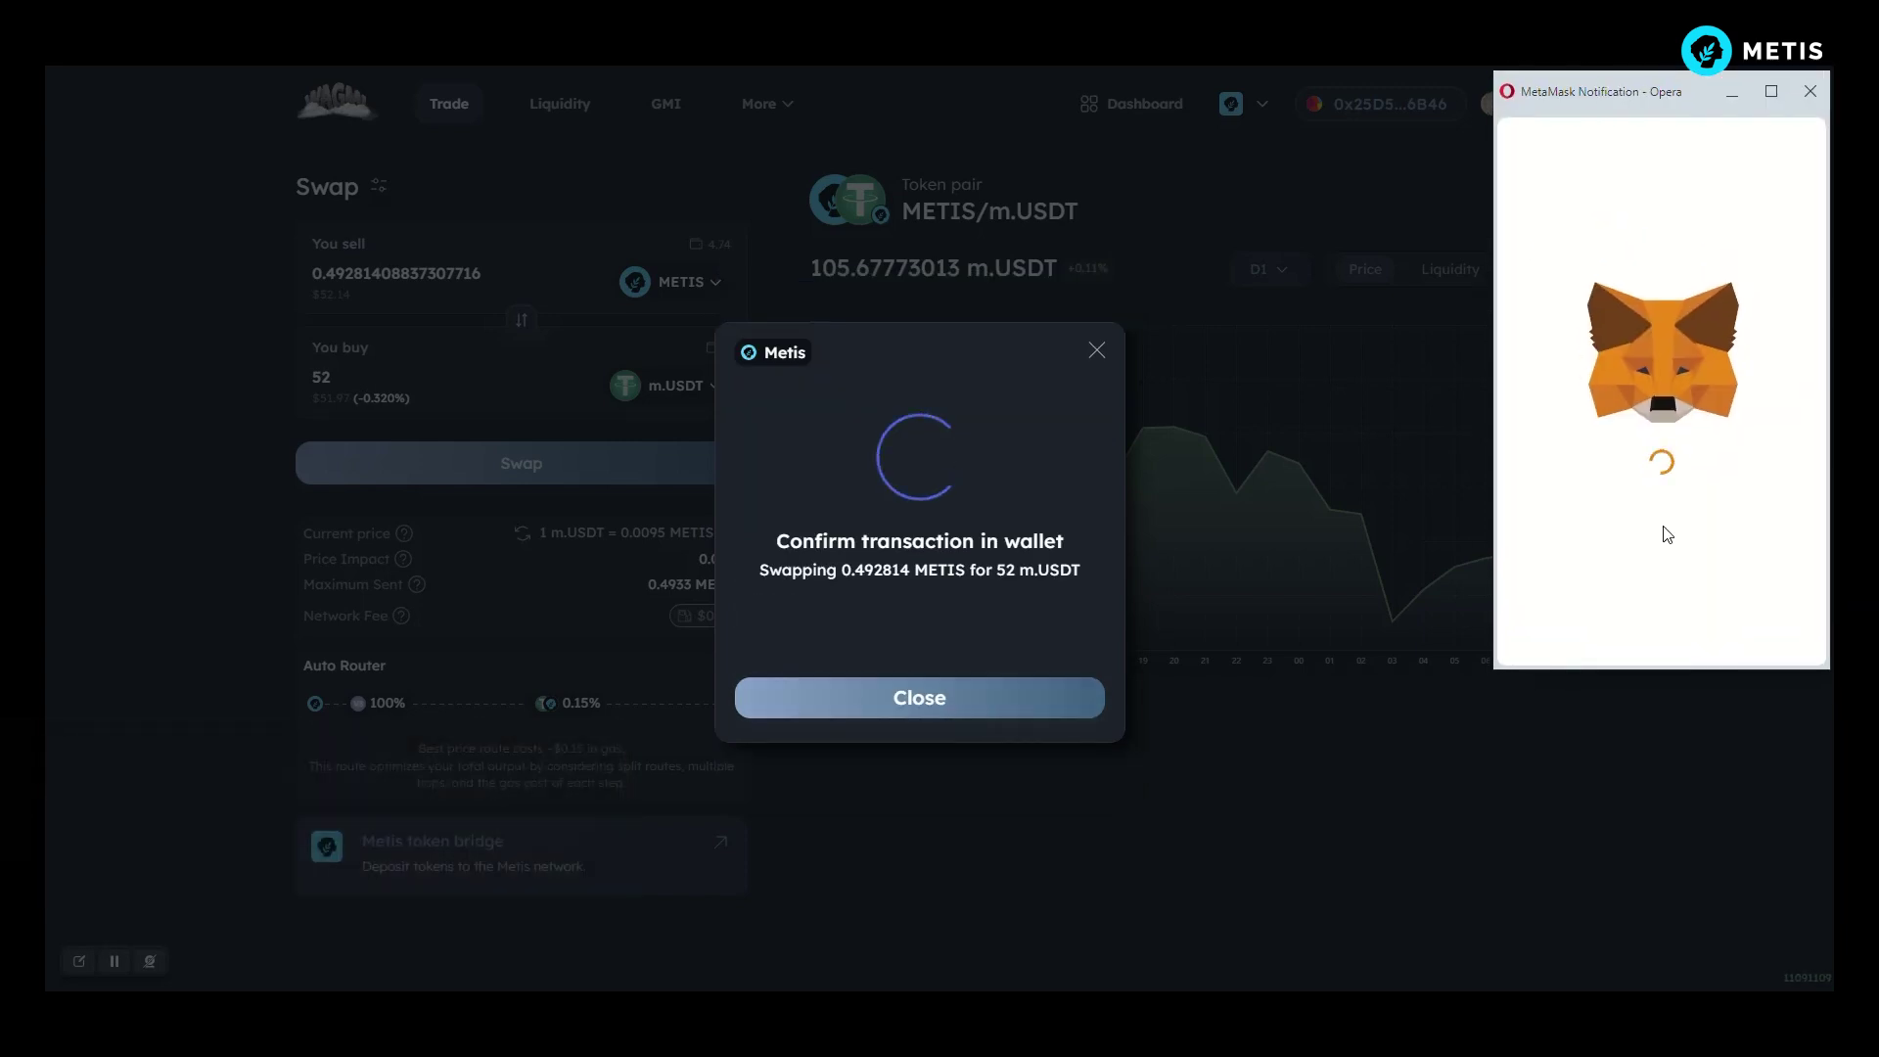
left_click(1721, 625)
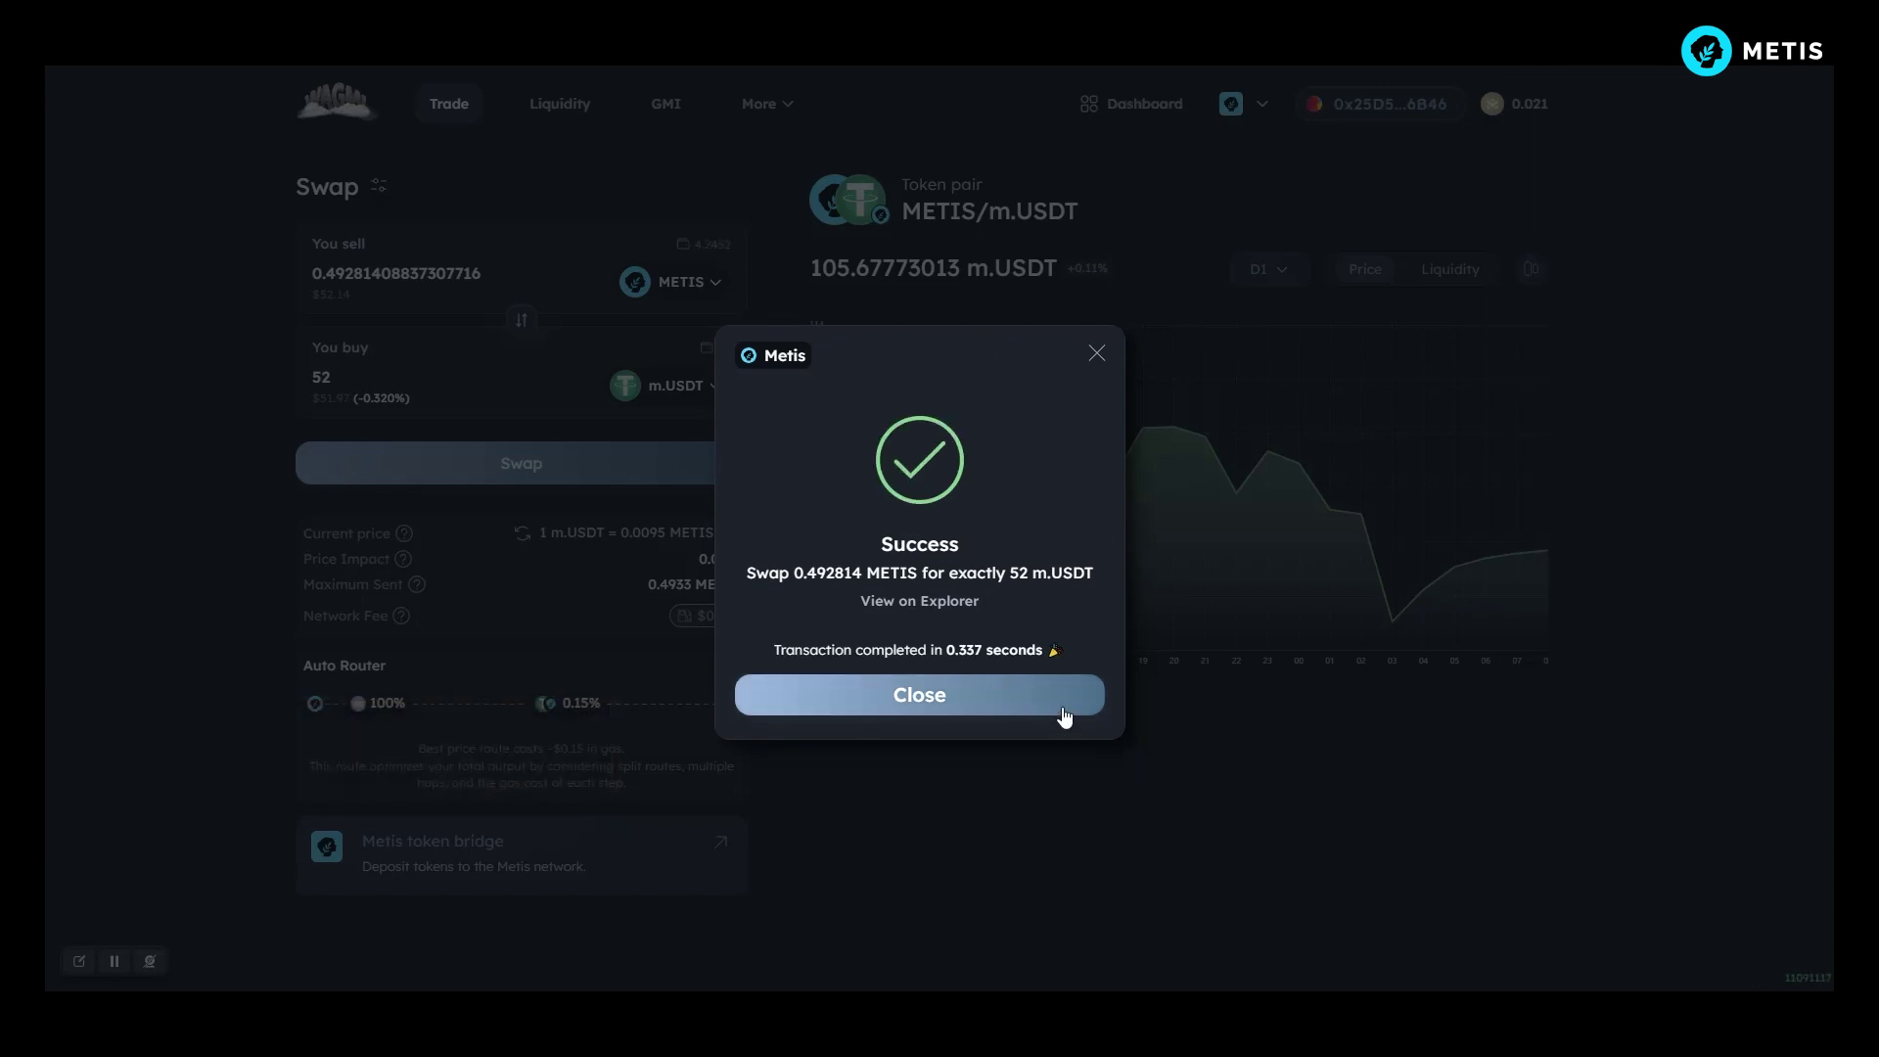
left_click(1063, 711)
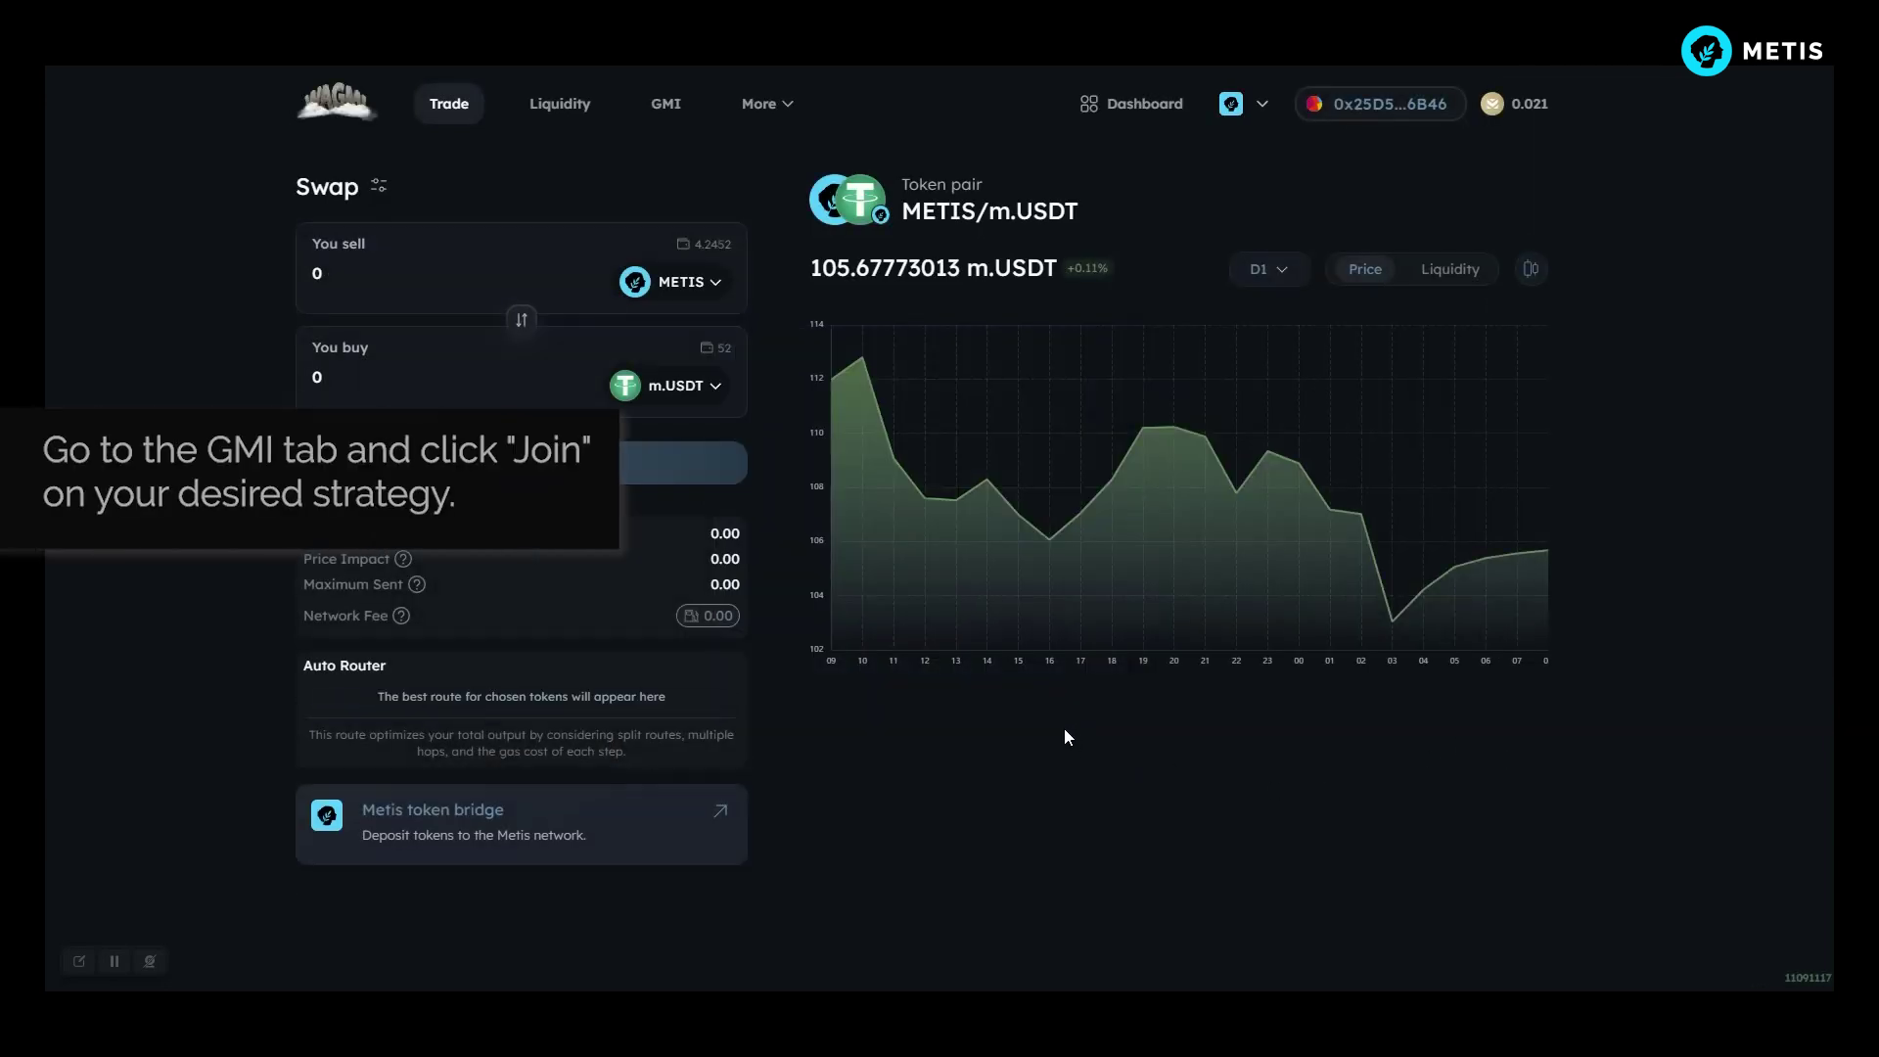
Step: Join the WMETIS/m.USDT strategy and enter the full 1 WMETIS balance
left_click(680, 124)
scroll(601, 760, "down", 1)
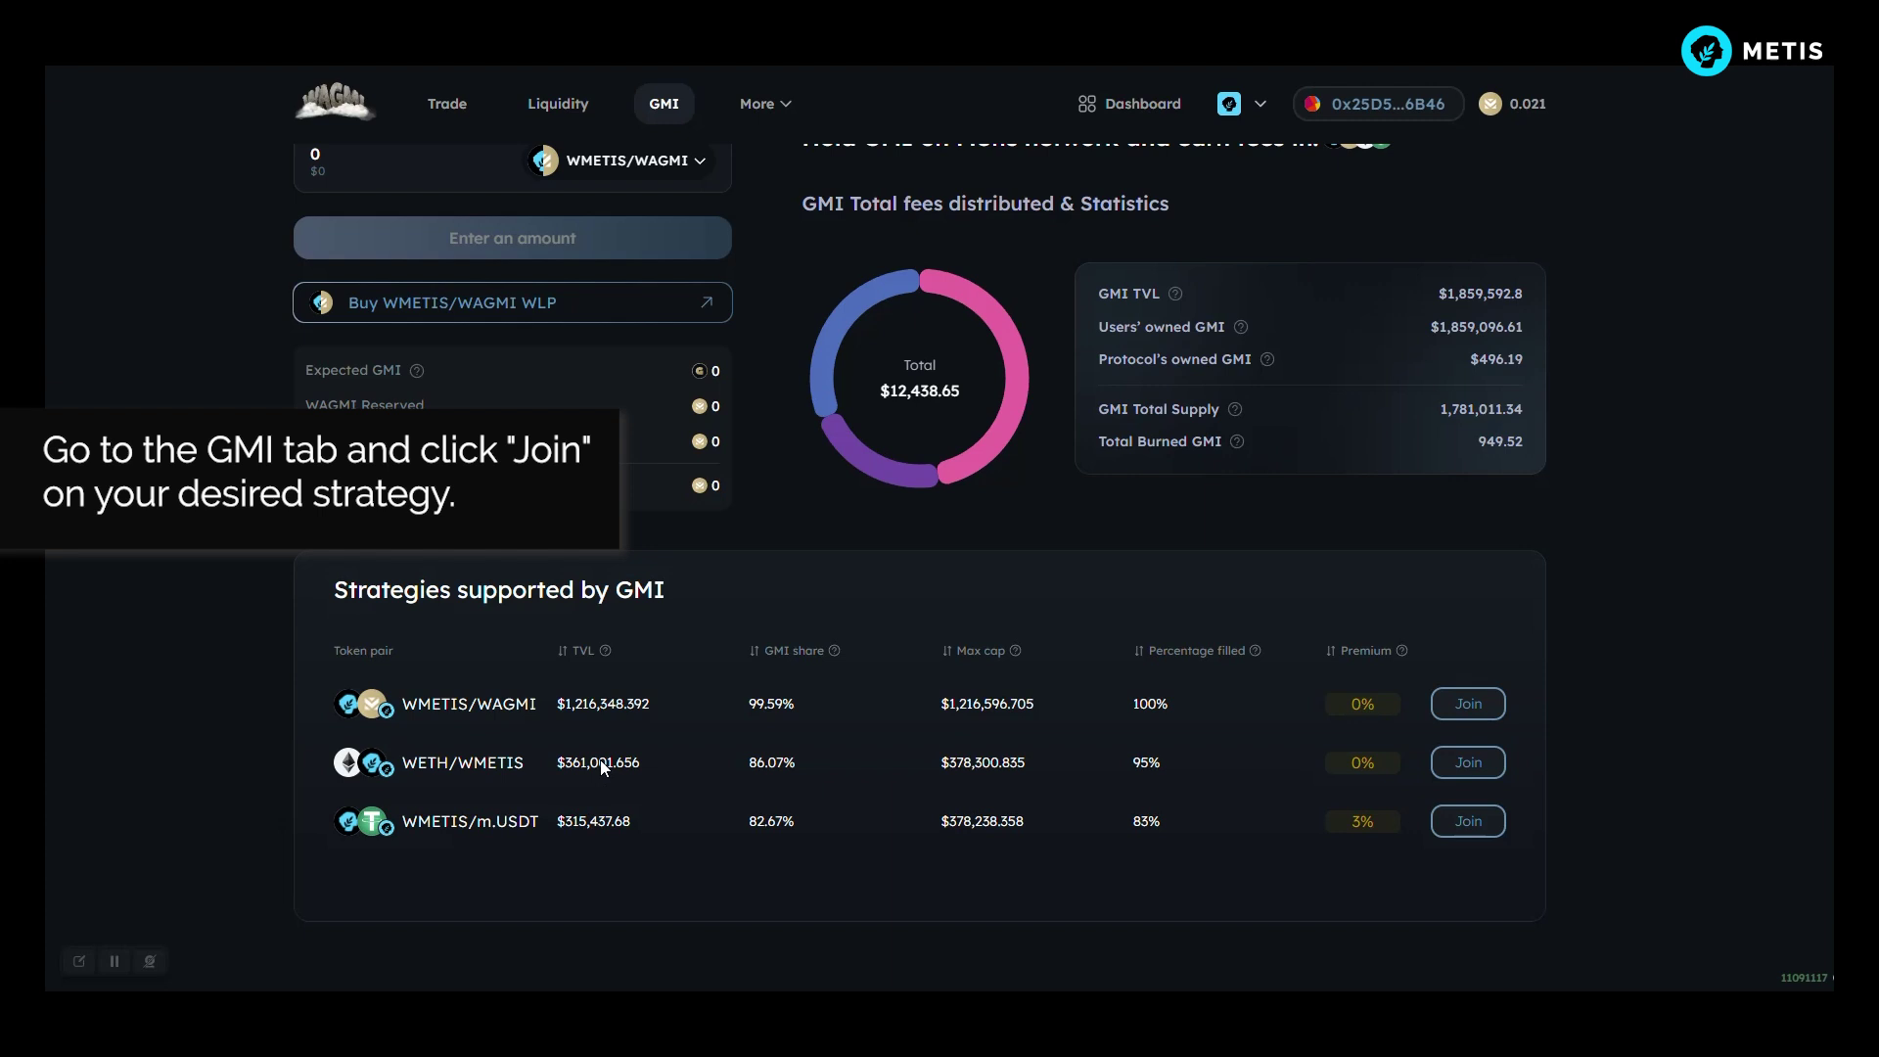
left_click(1457, 822)
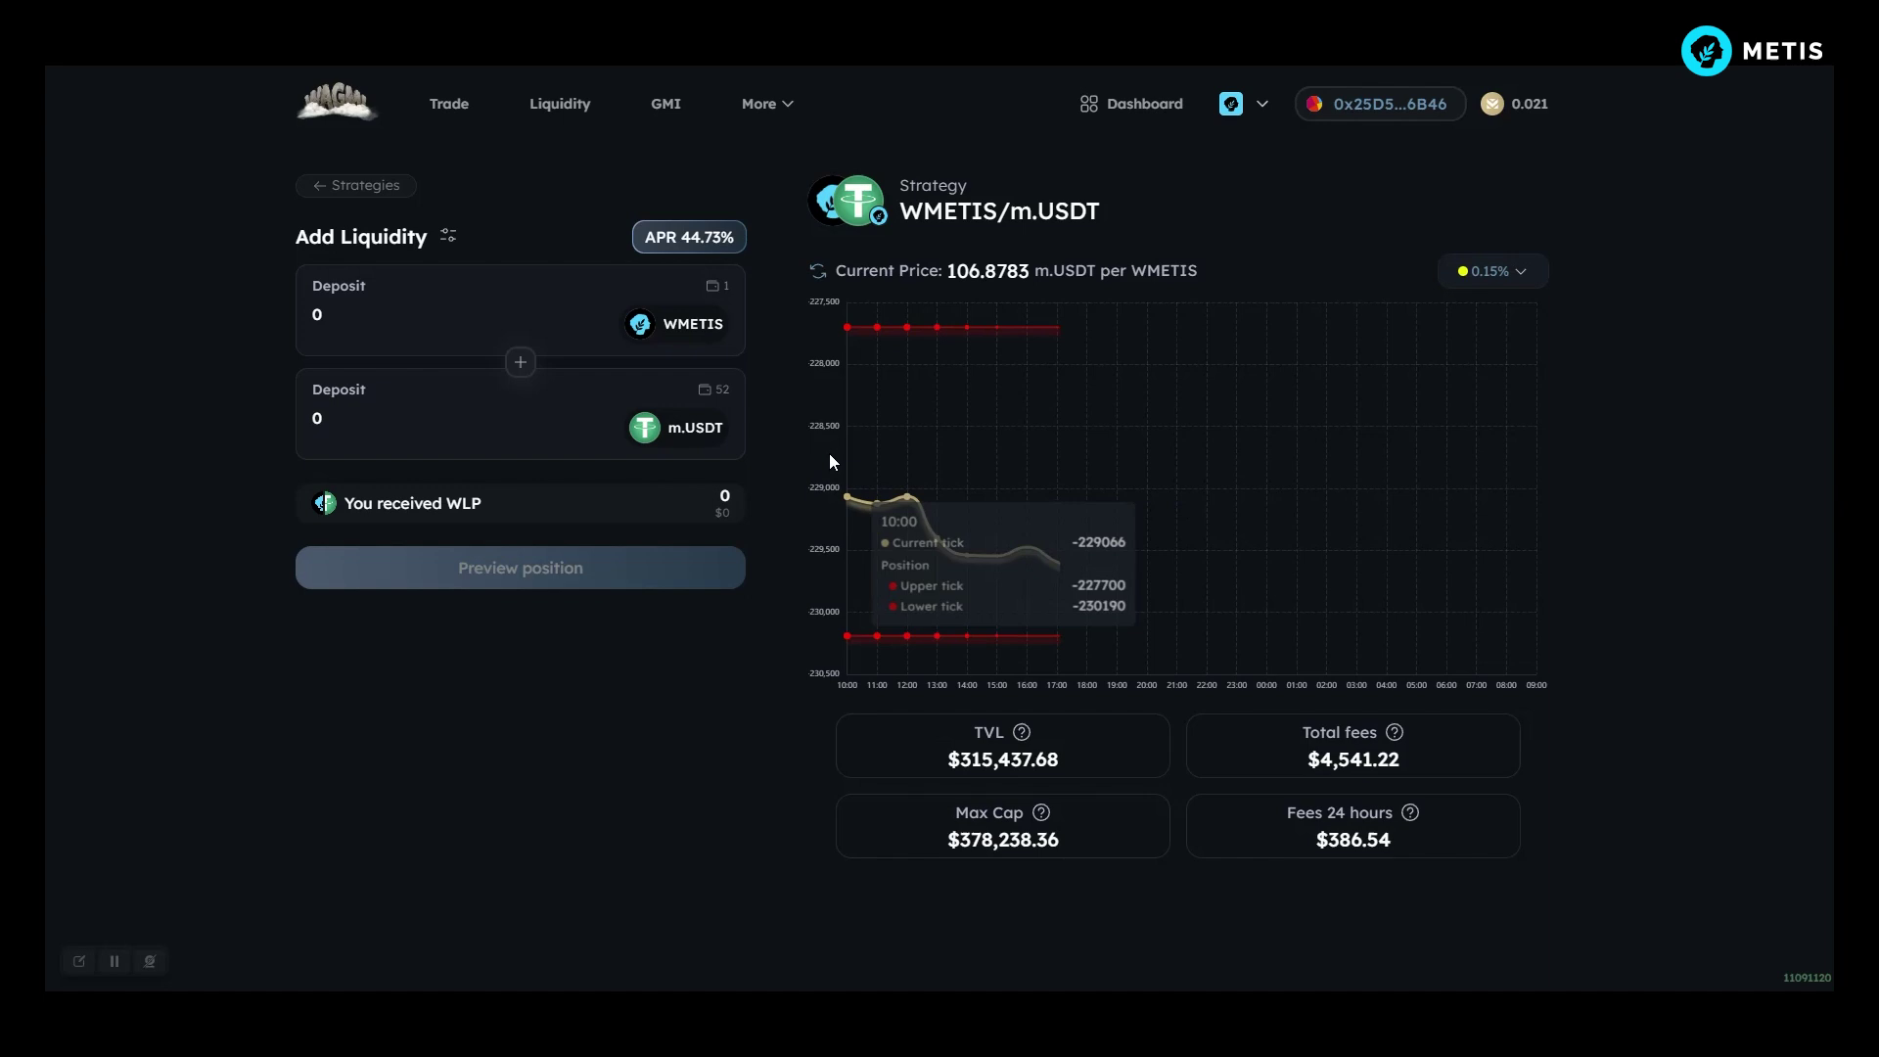
left_click(713, 285)
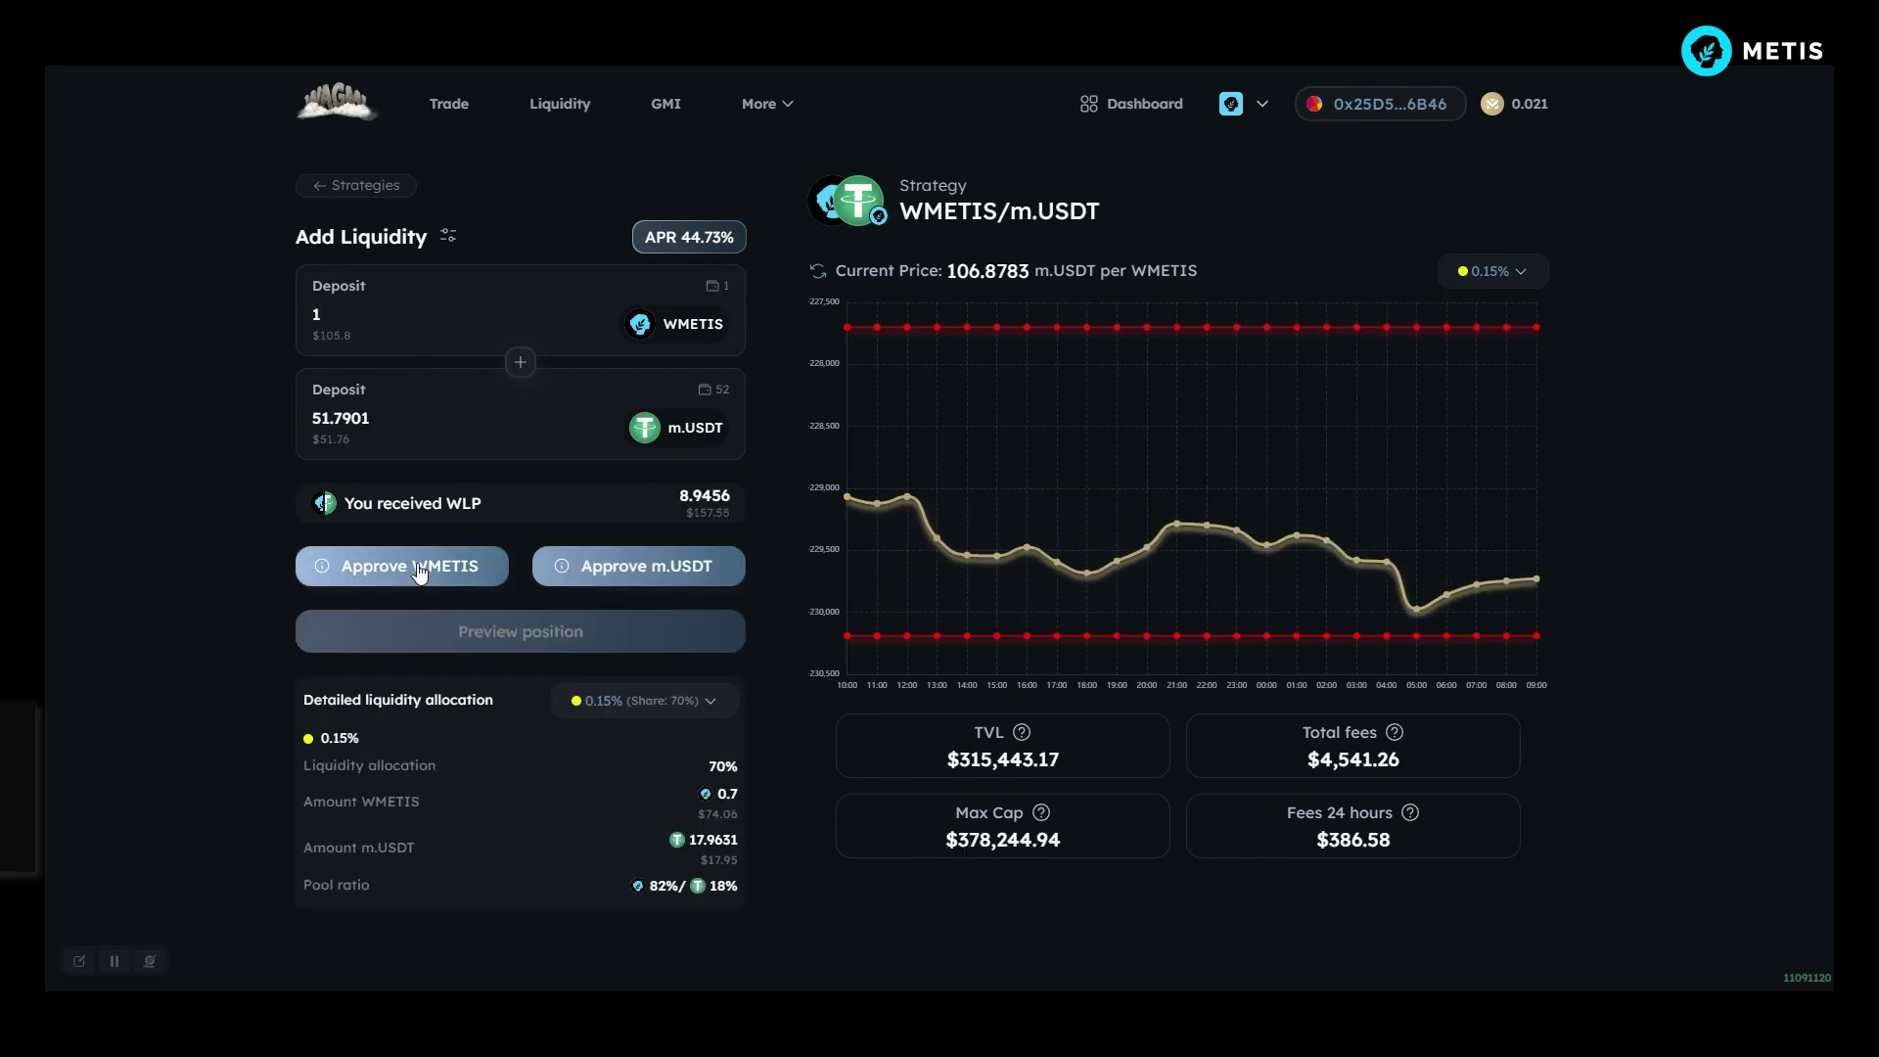
Step: Approve the WMETIS spending cap in MetaMask
left_click(419, 568)
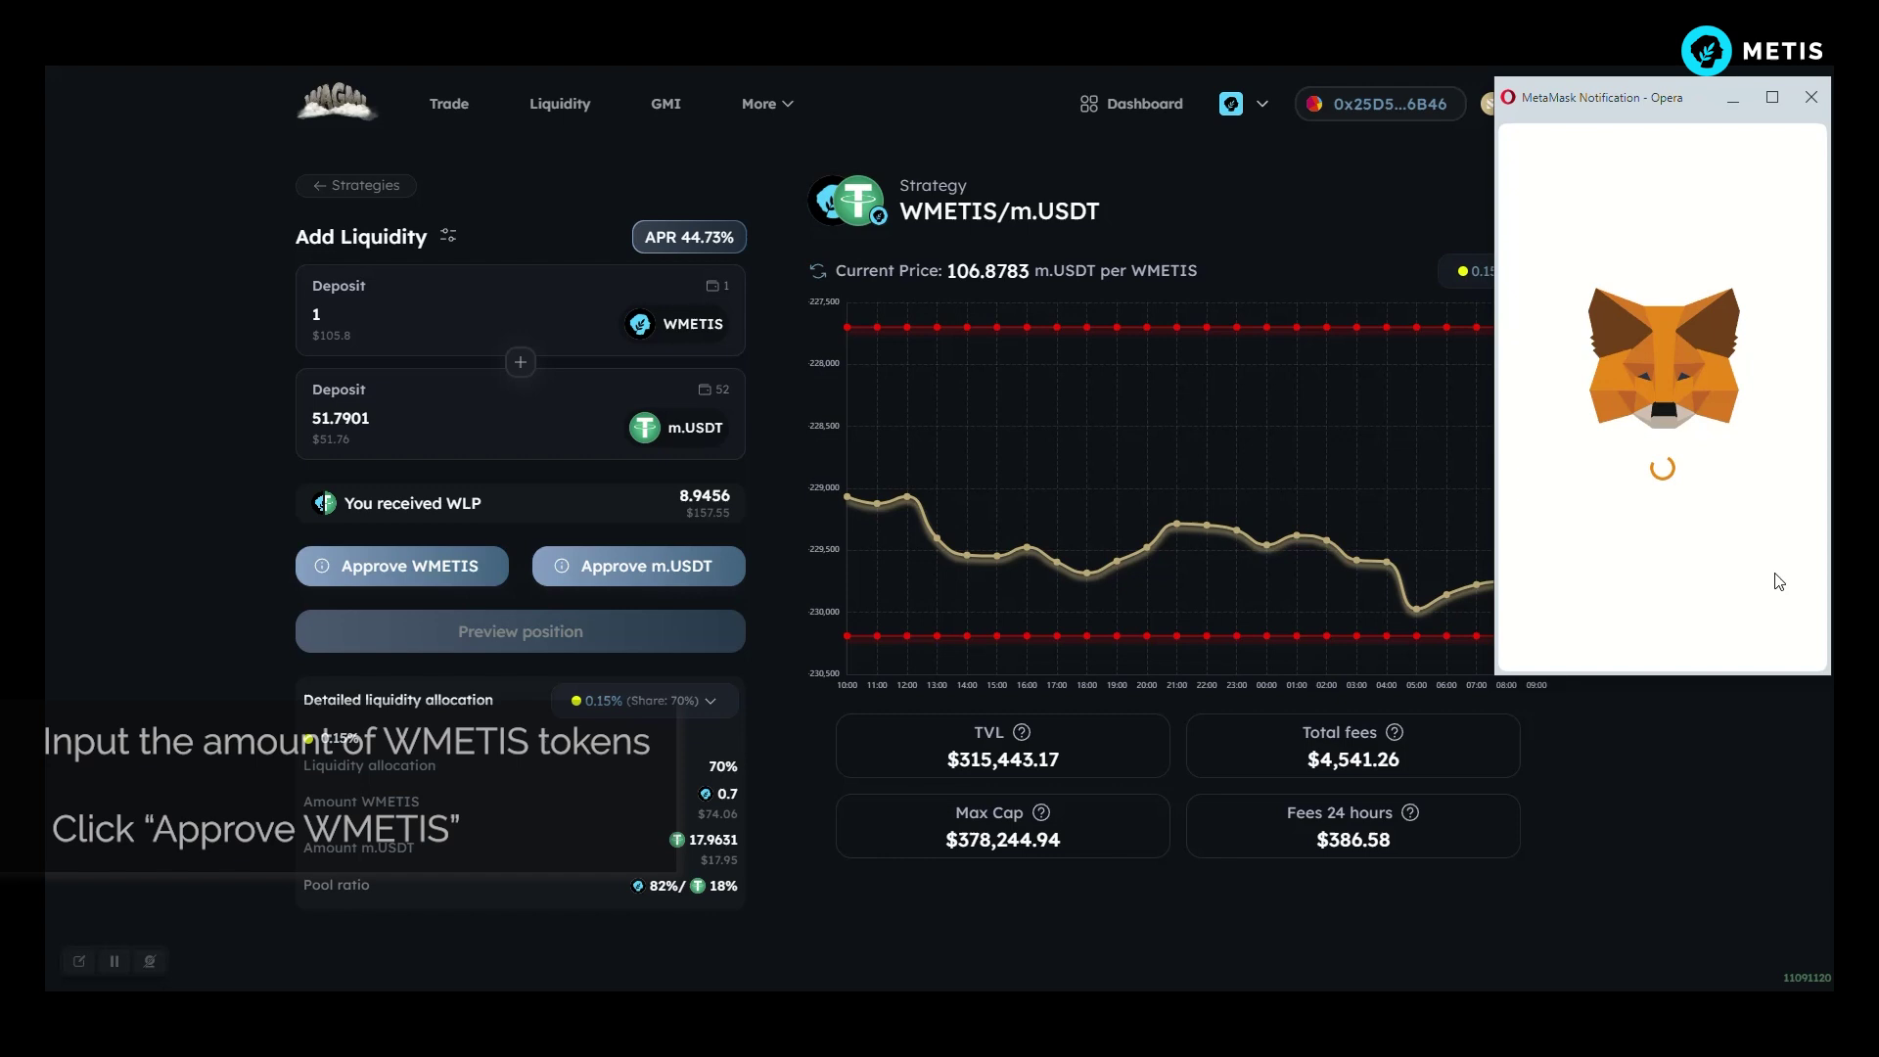
scroll(1748, 594, "down", 1)
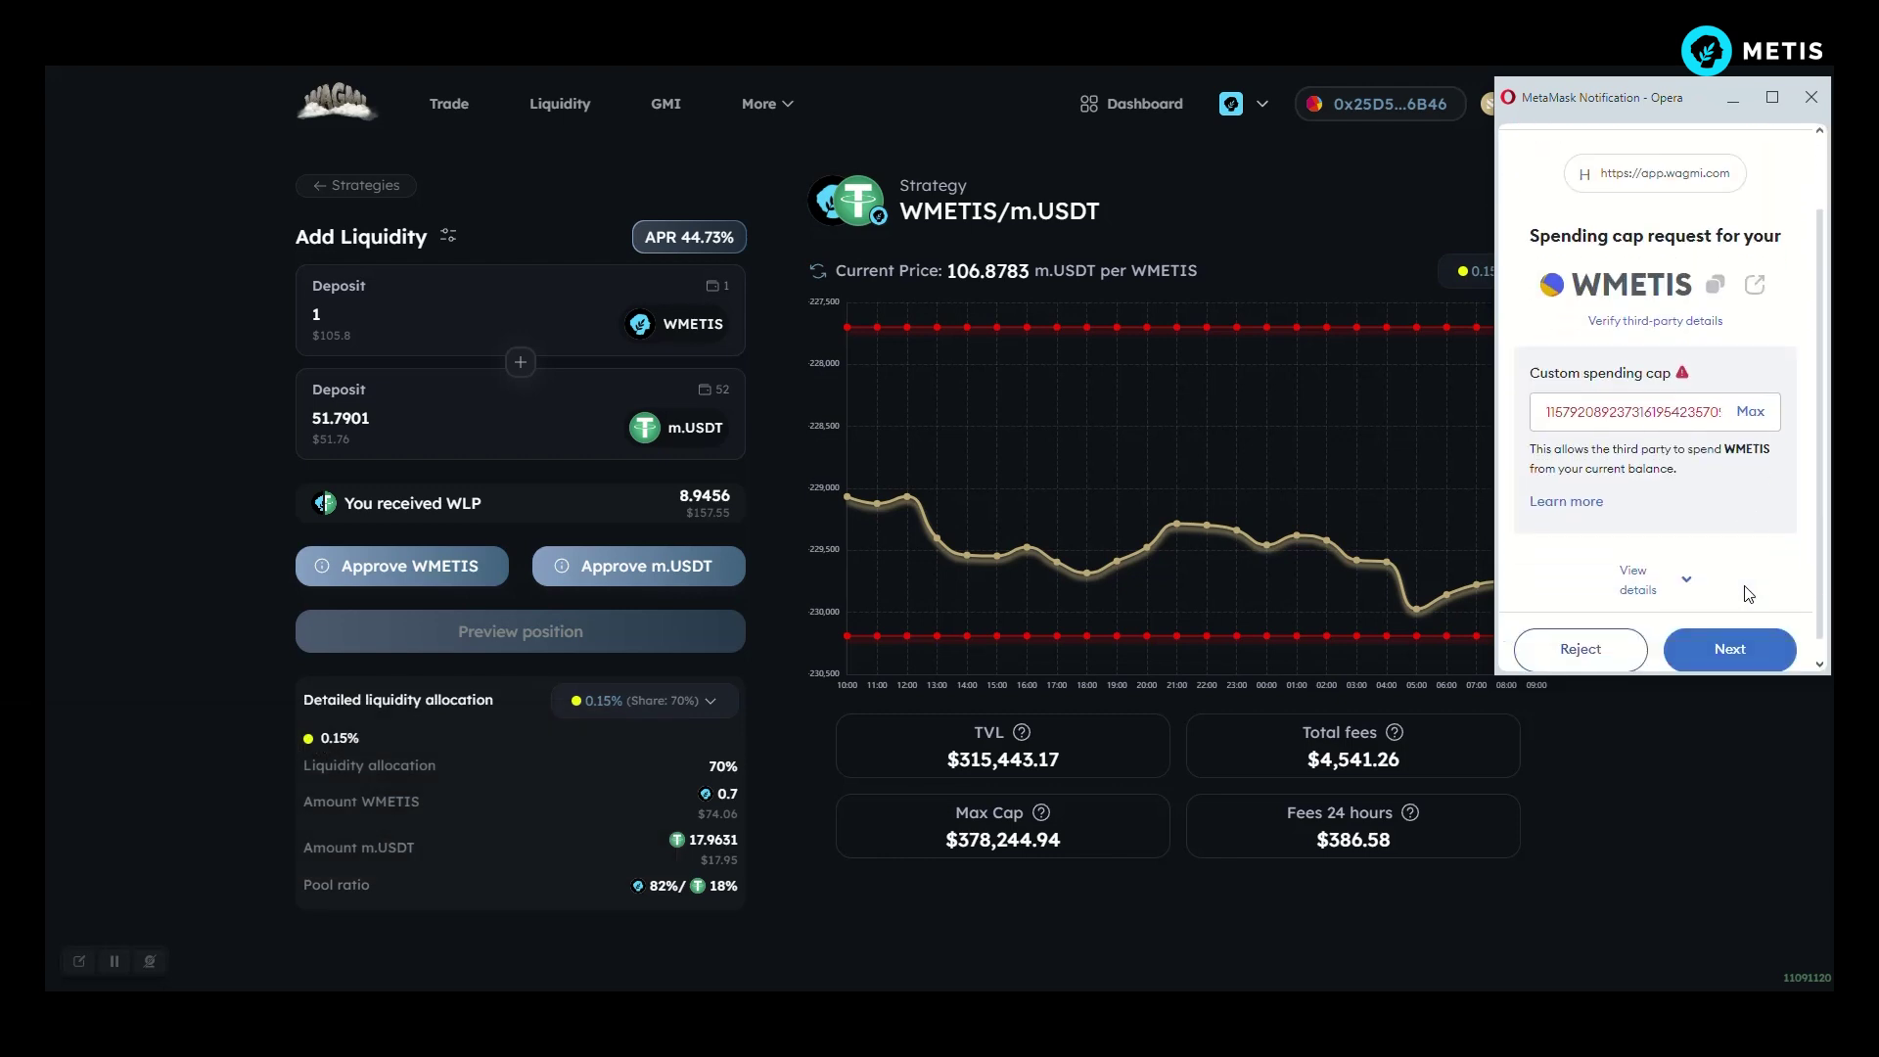
left_click(1751, 638)
left_click(1752, 634)
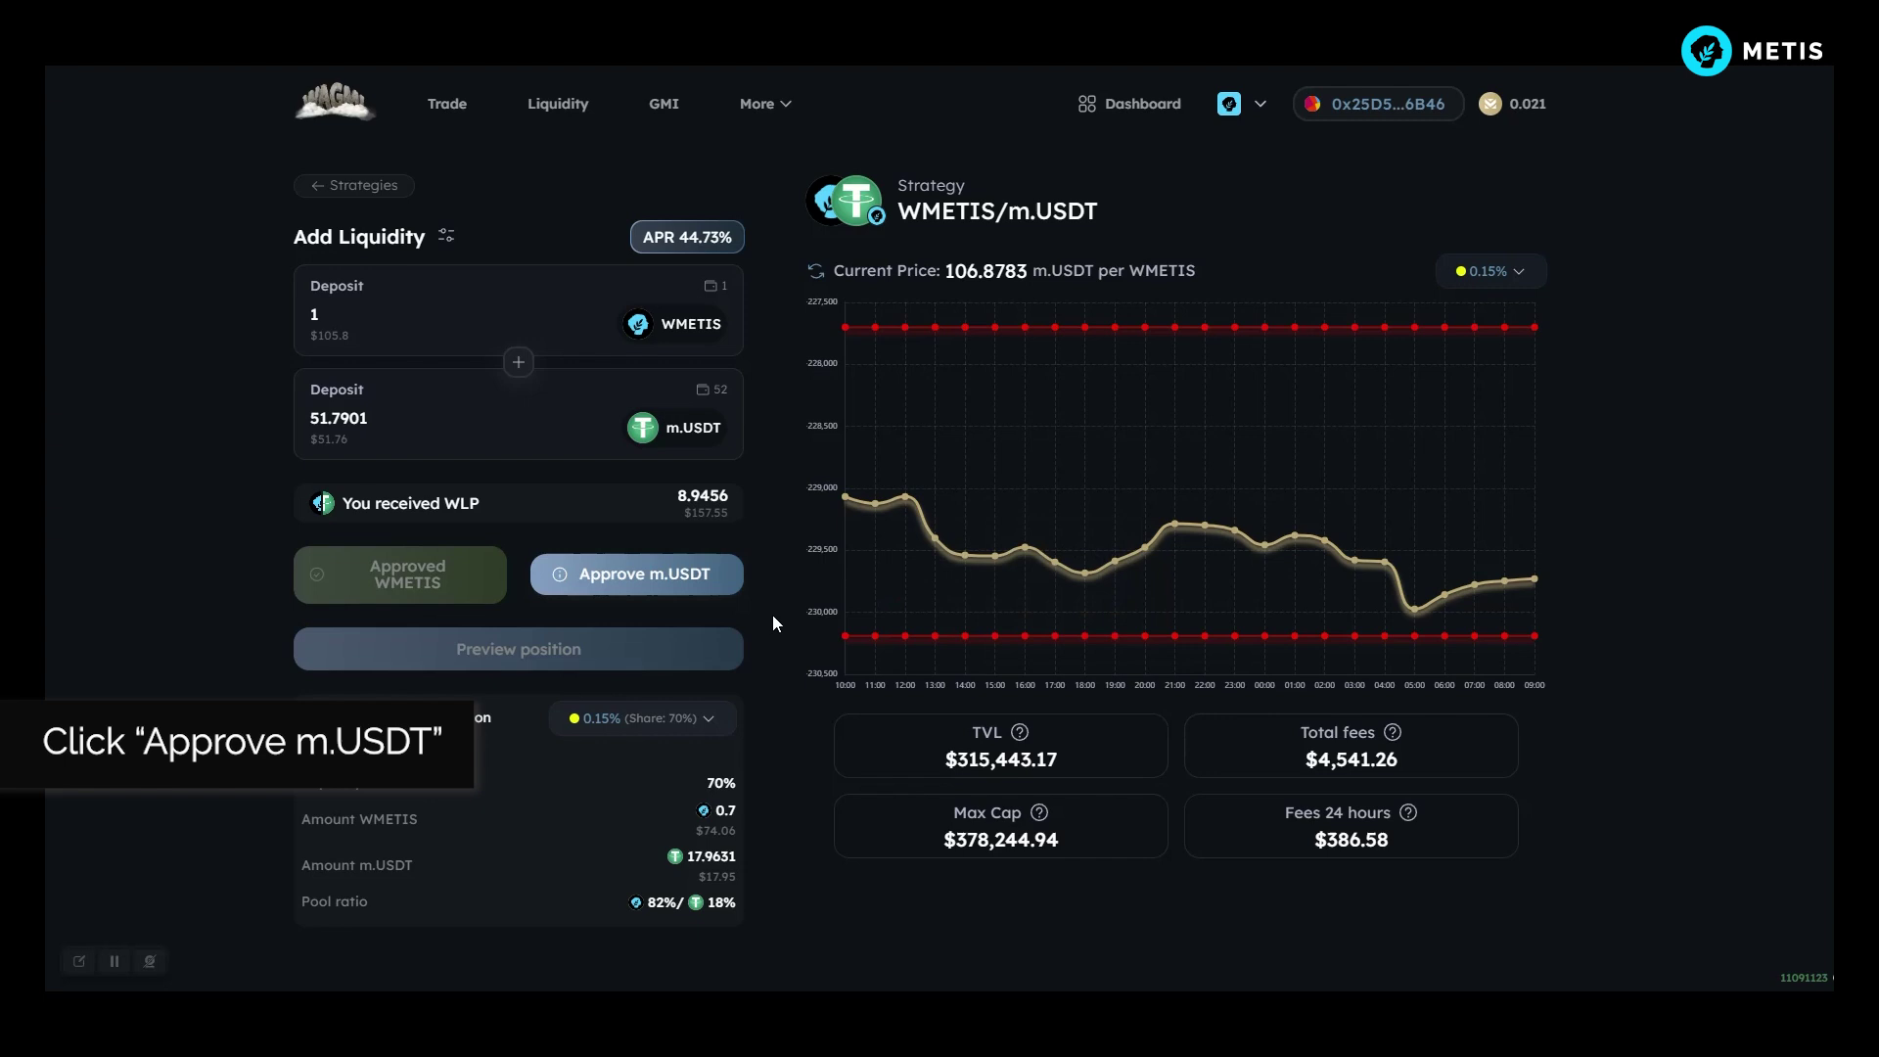
Step: Approve the m.USDT spending cap in MetaMask
left_click(720, 586)
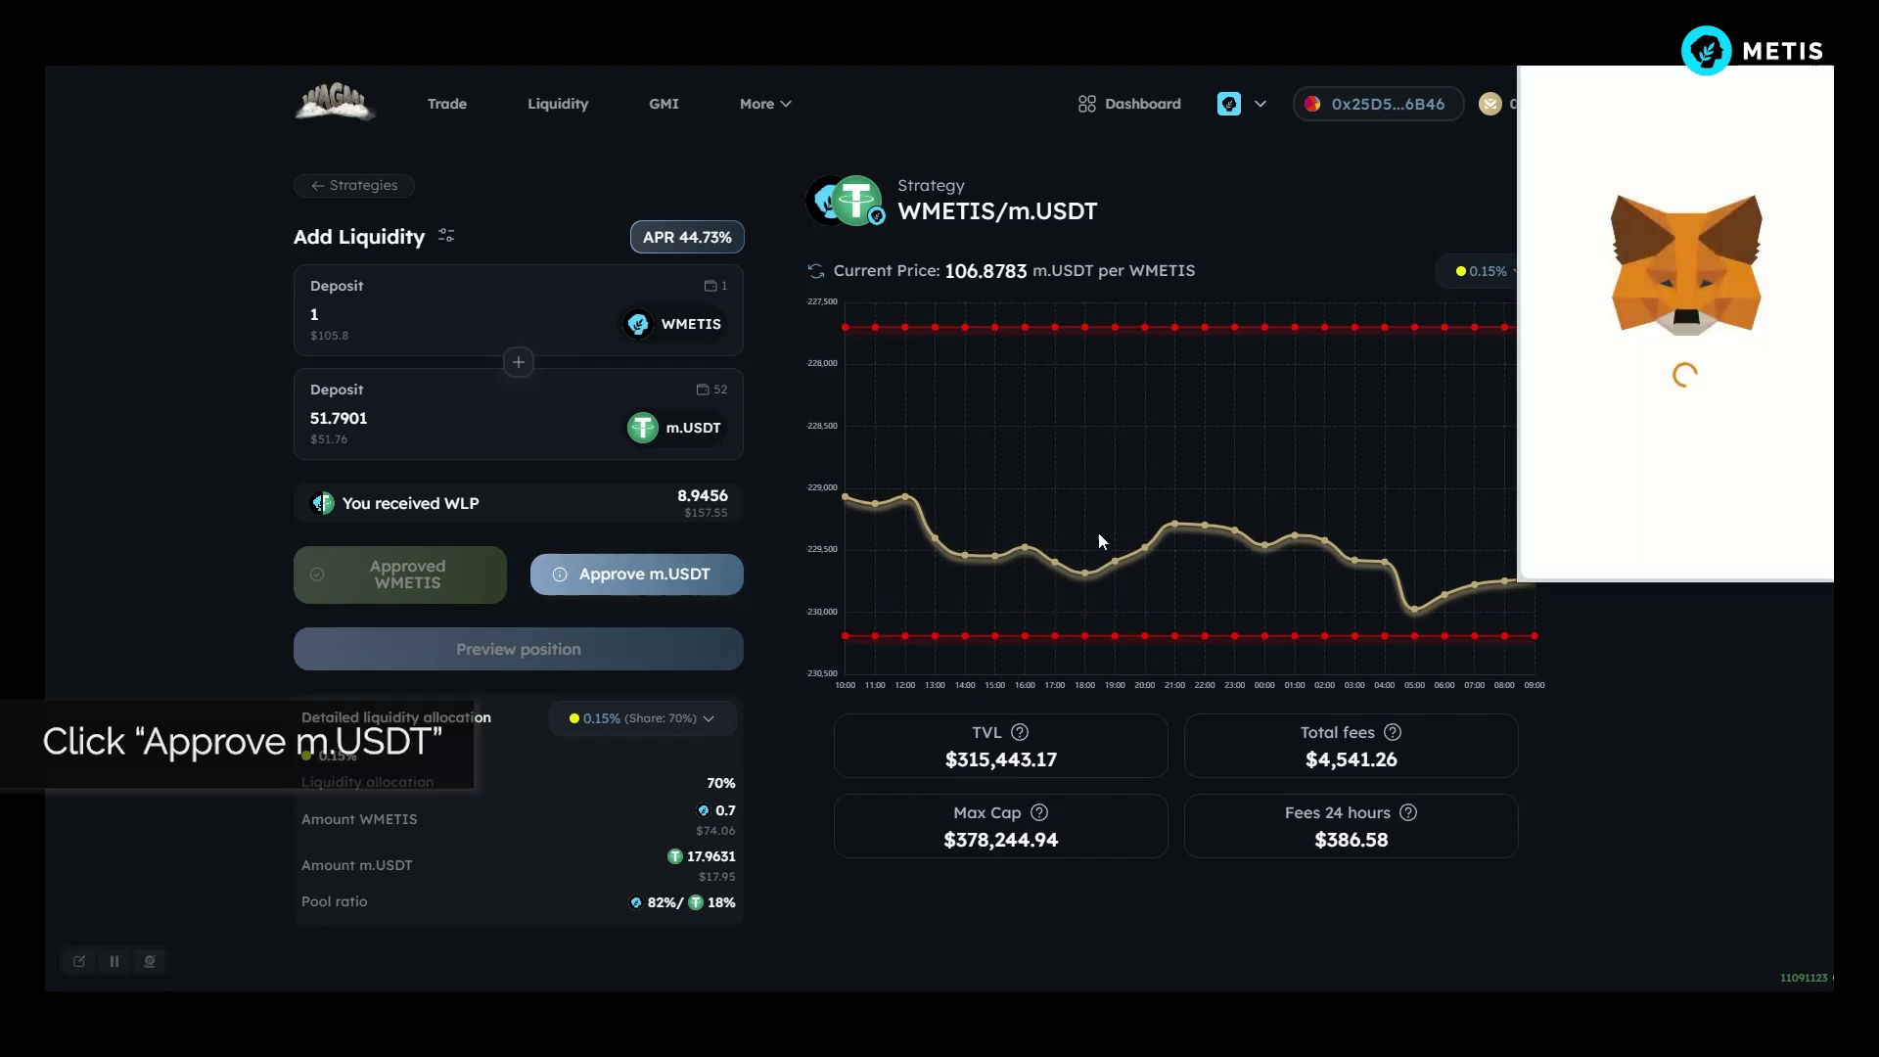
left_click(1751, 634)
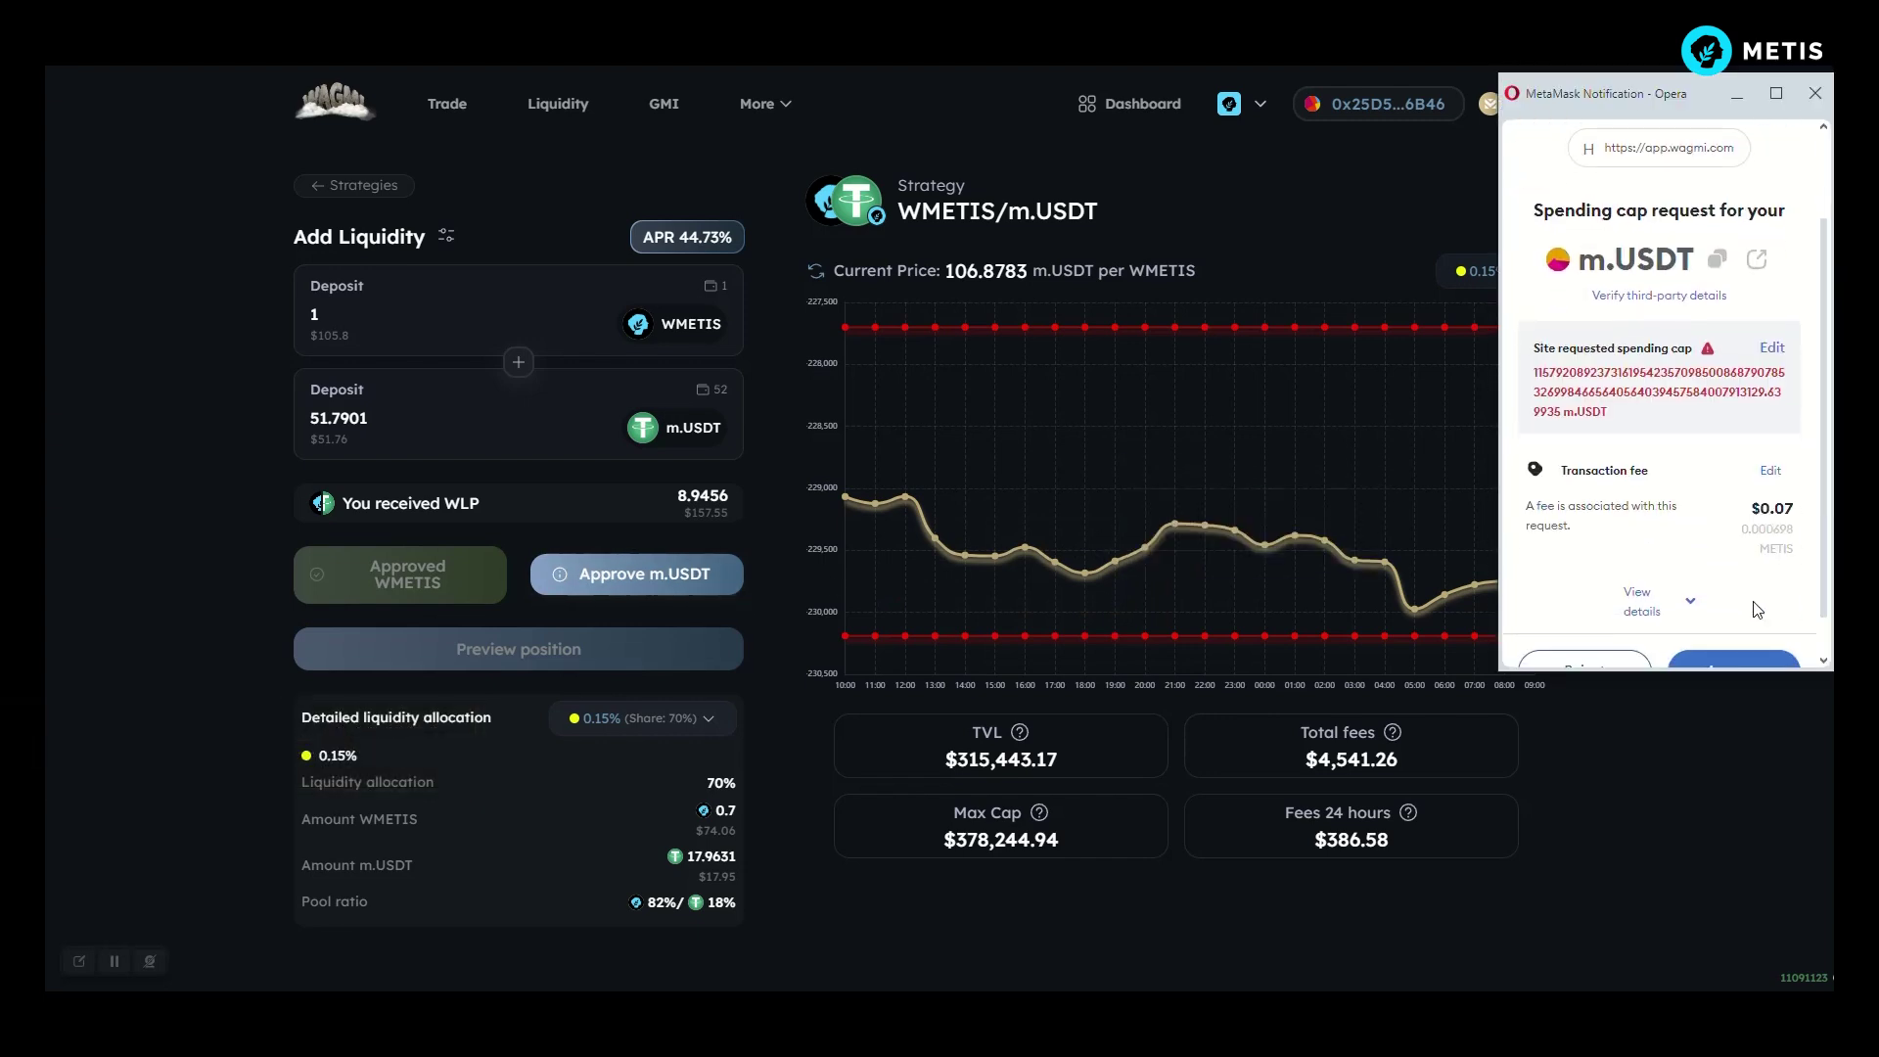
left_click(1744, 638)
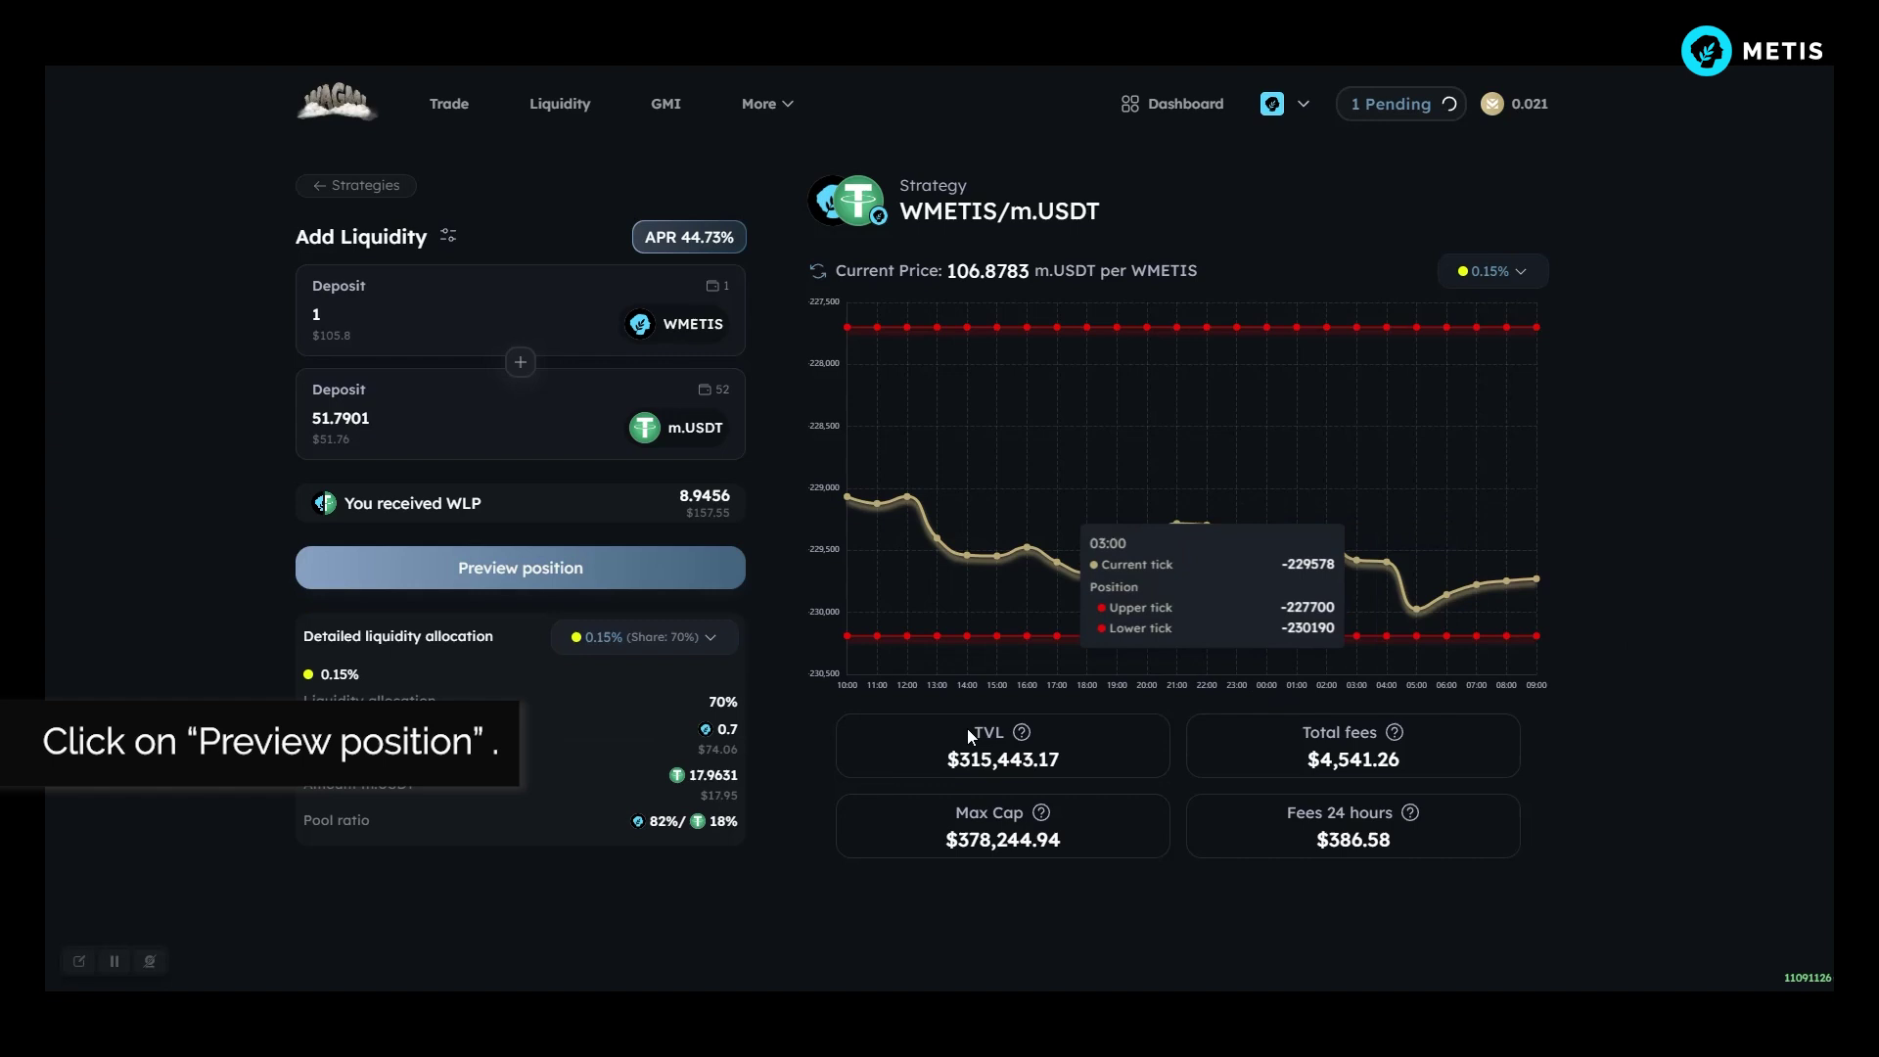
Step: Add 1 WMETIS and 51.7901 m.USDT as liquidity, receiving 8.9456 WLP, and continue to Get GMI
left_click(691, 568)
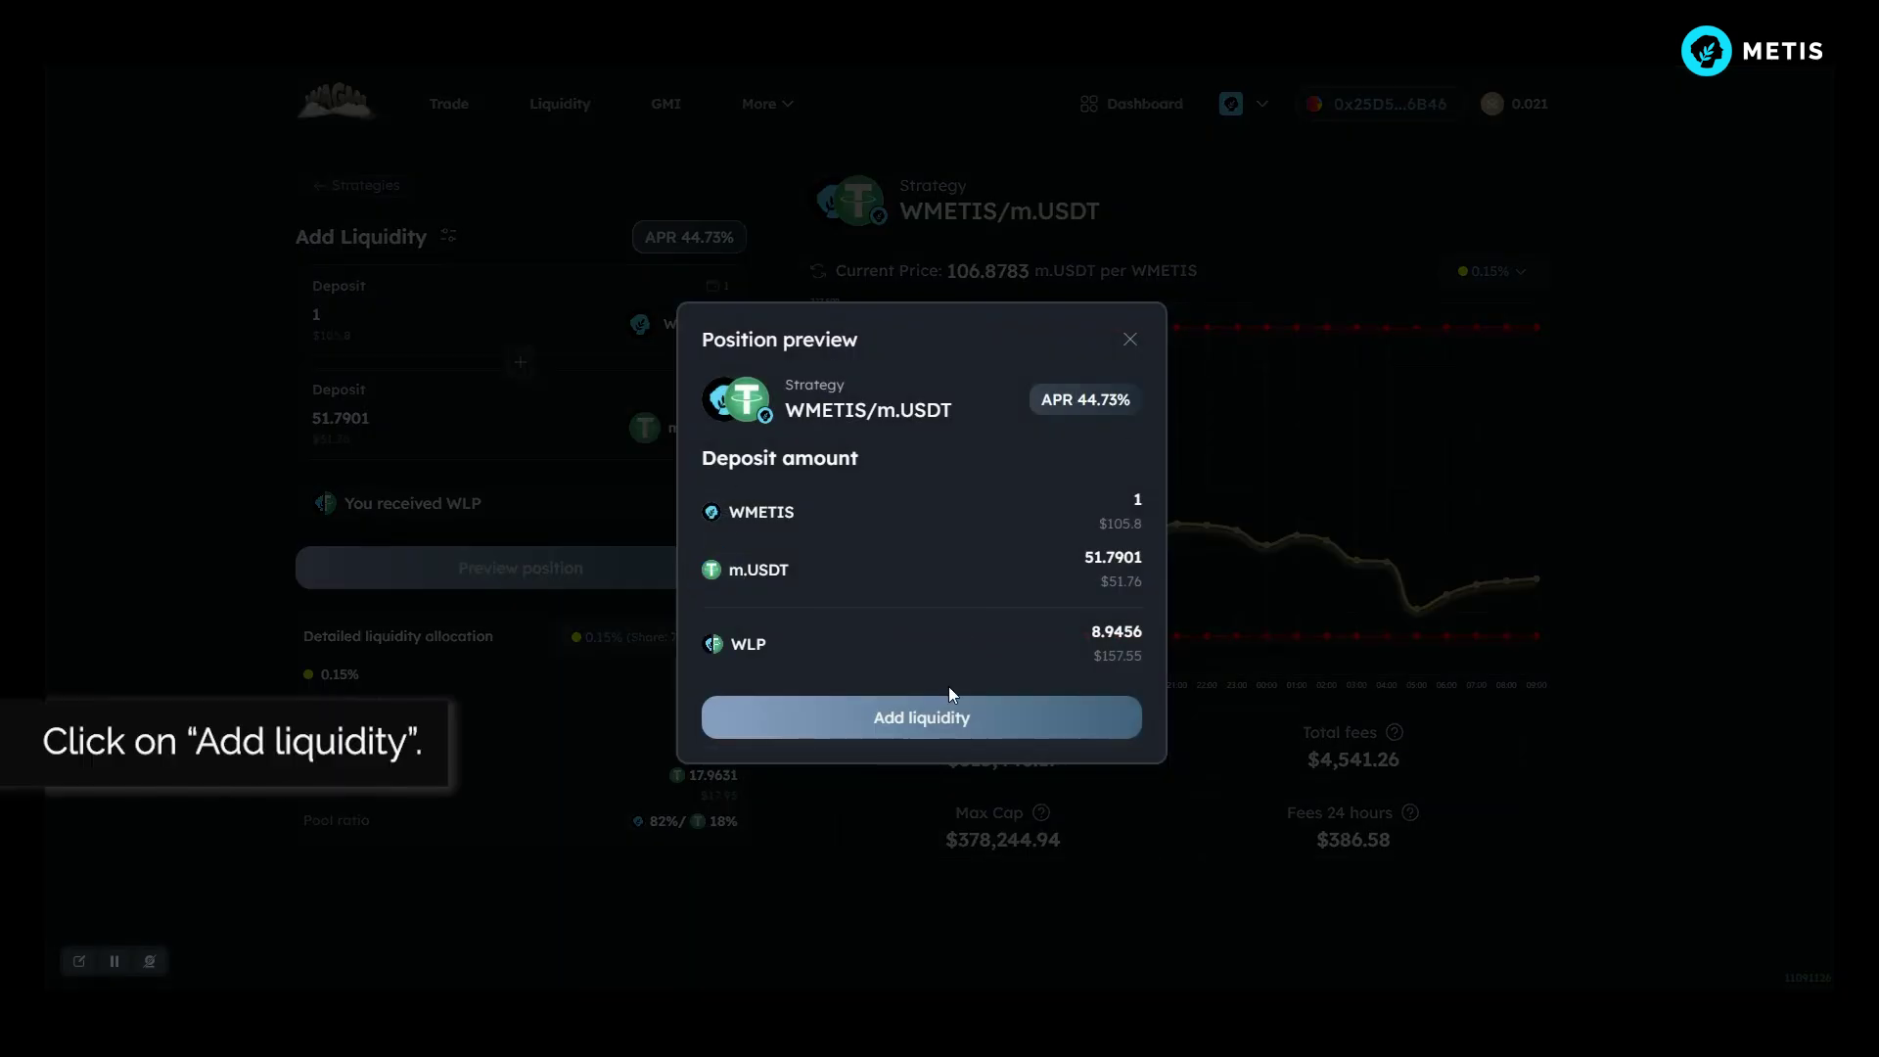
left_click(948, 715)
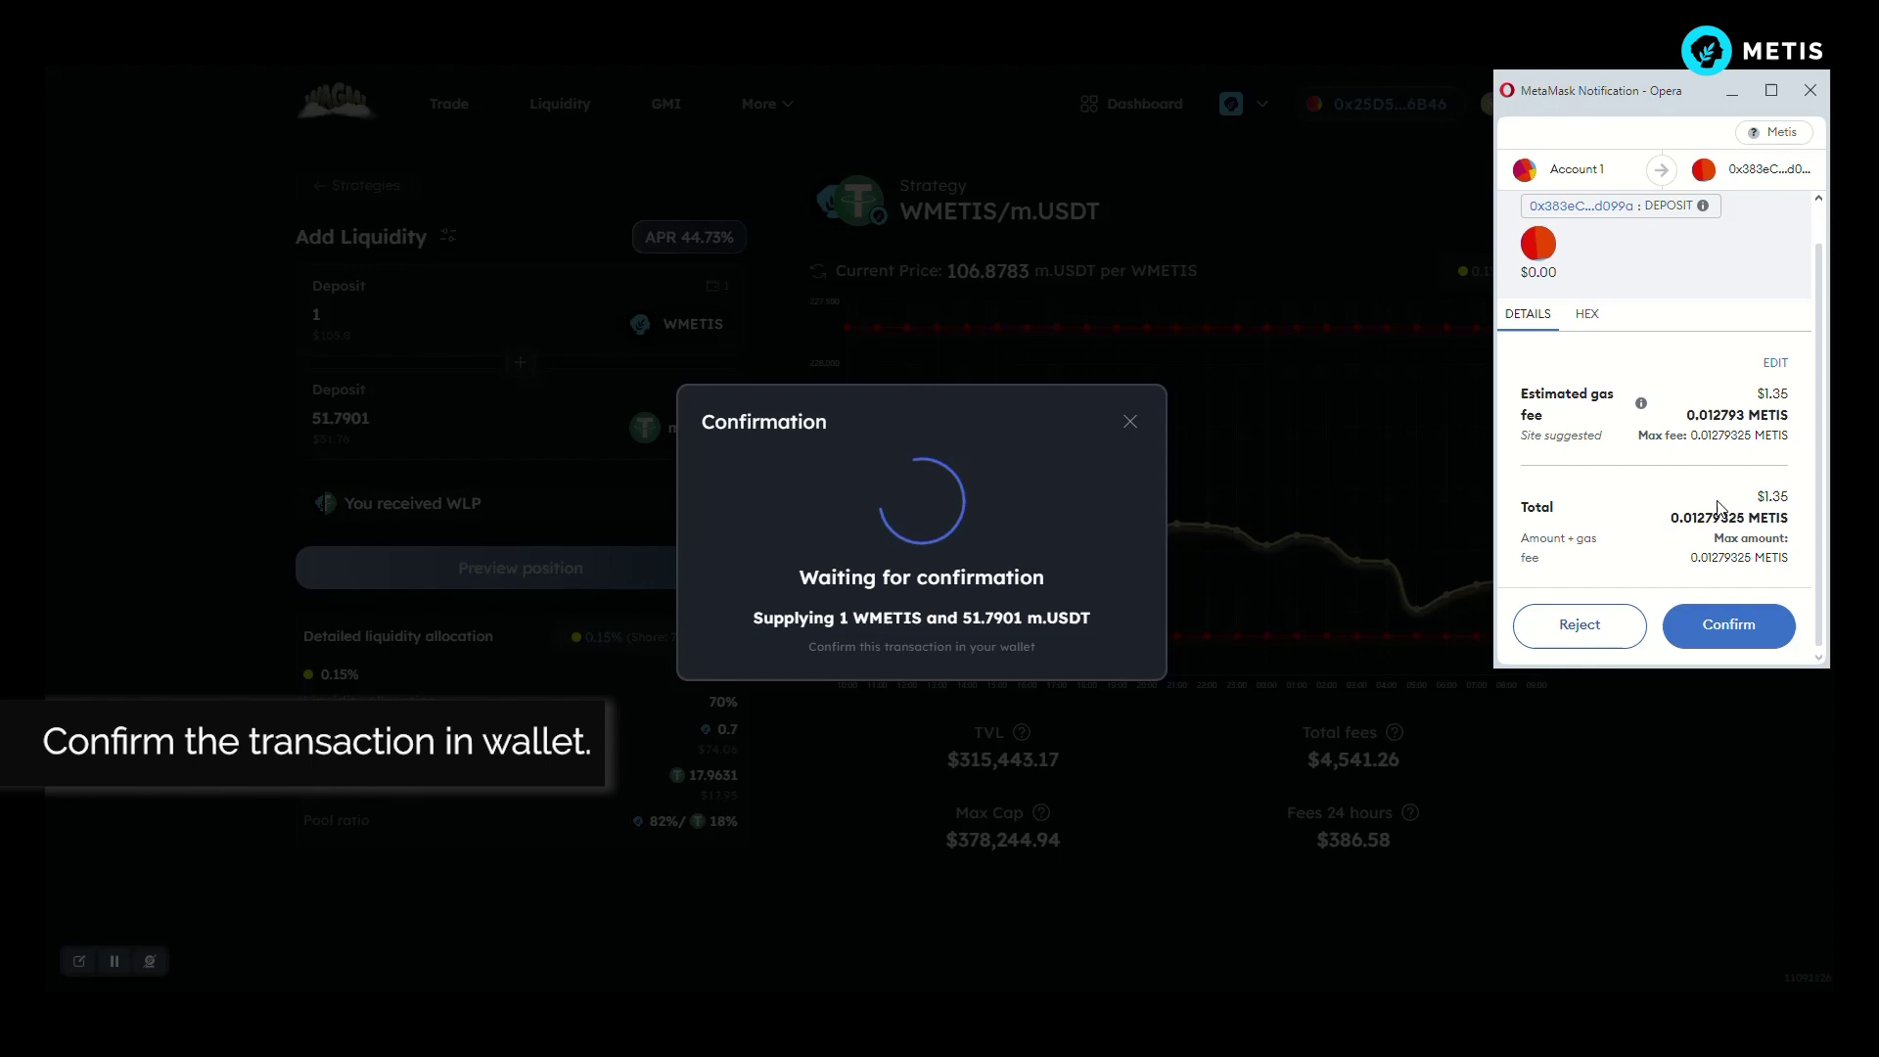
left_click(1740, 624)
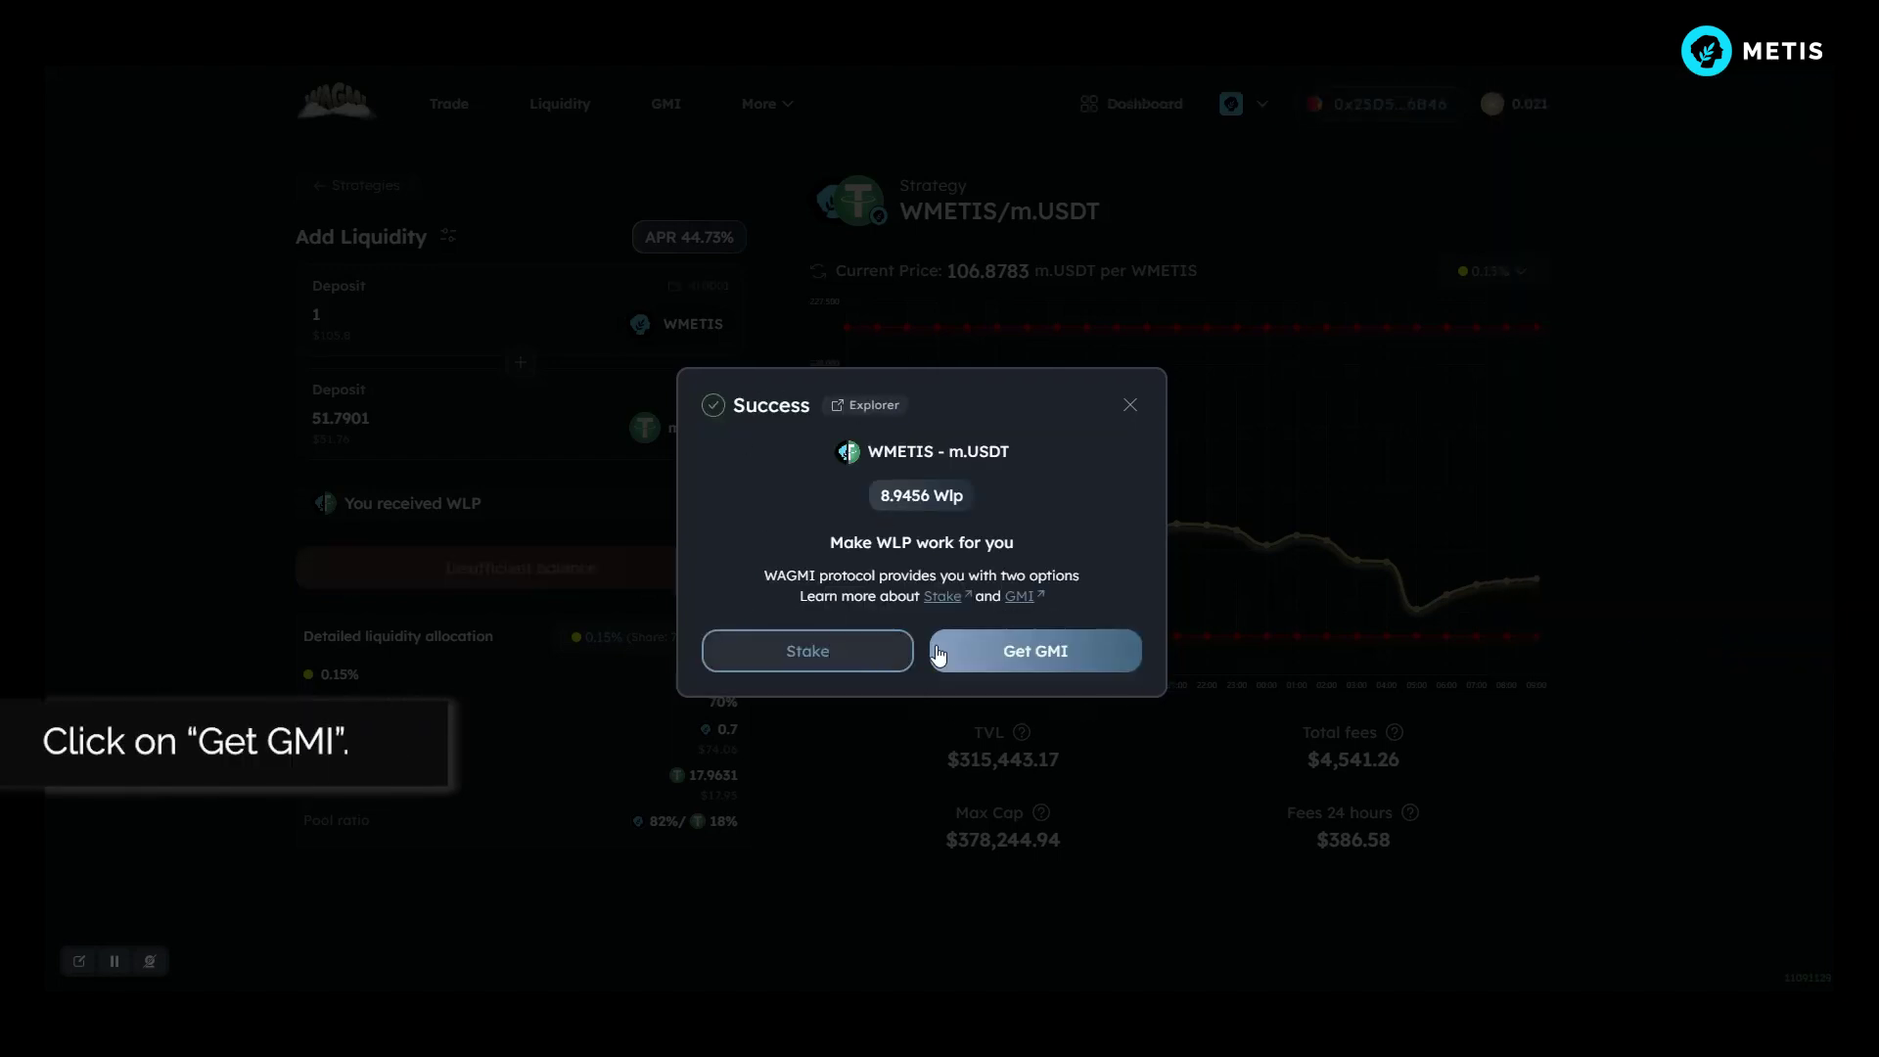
left_click(1021, 656)
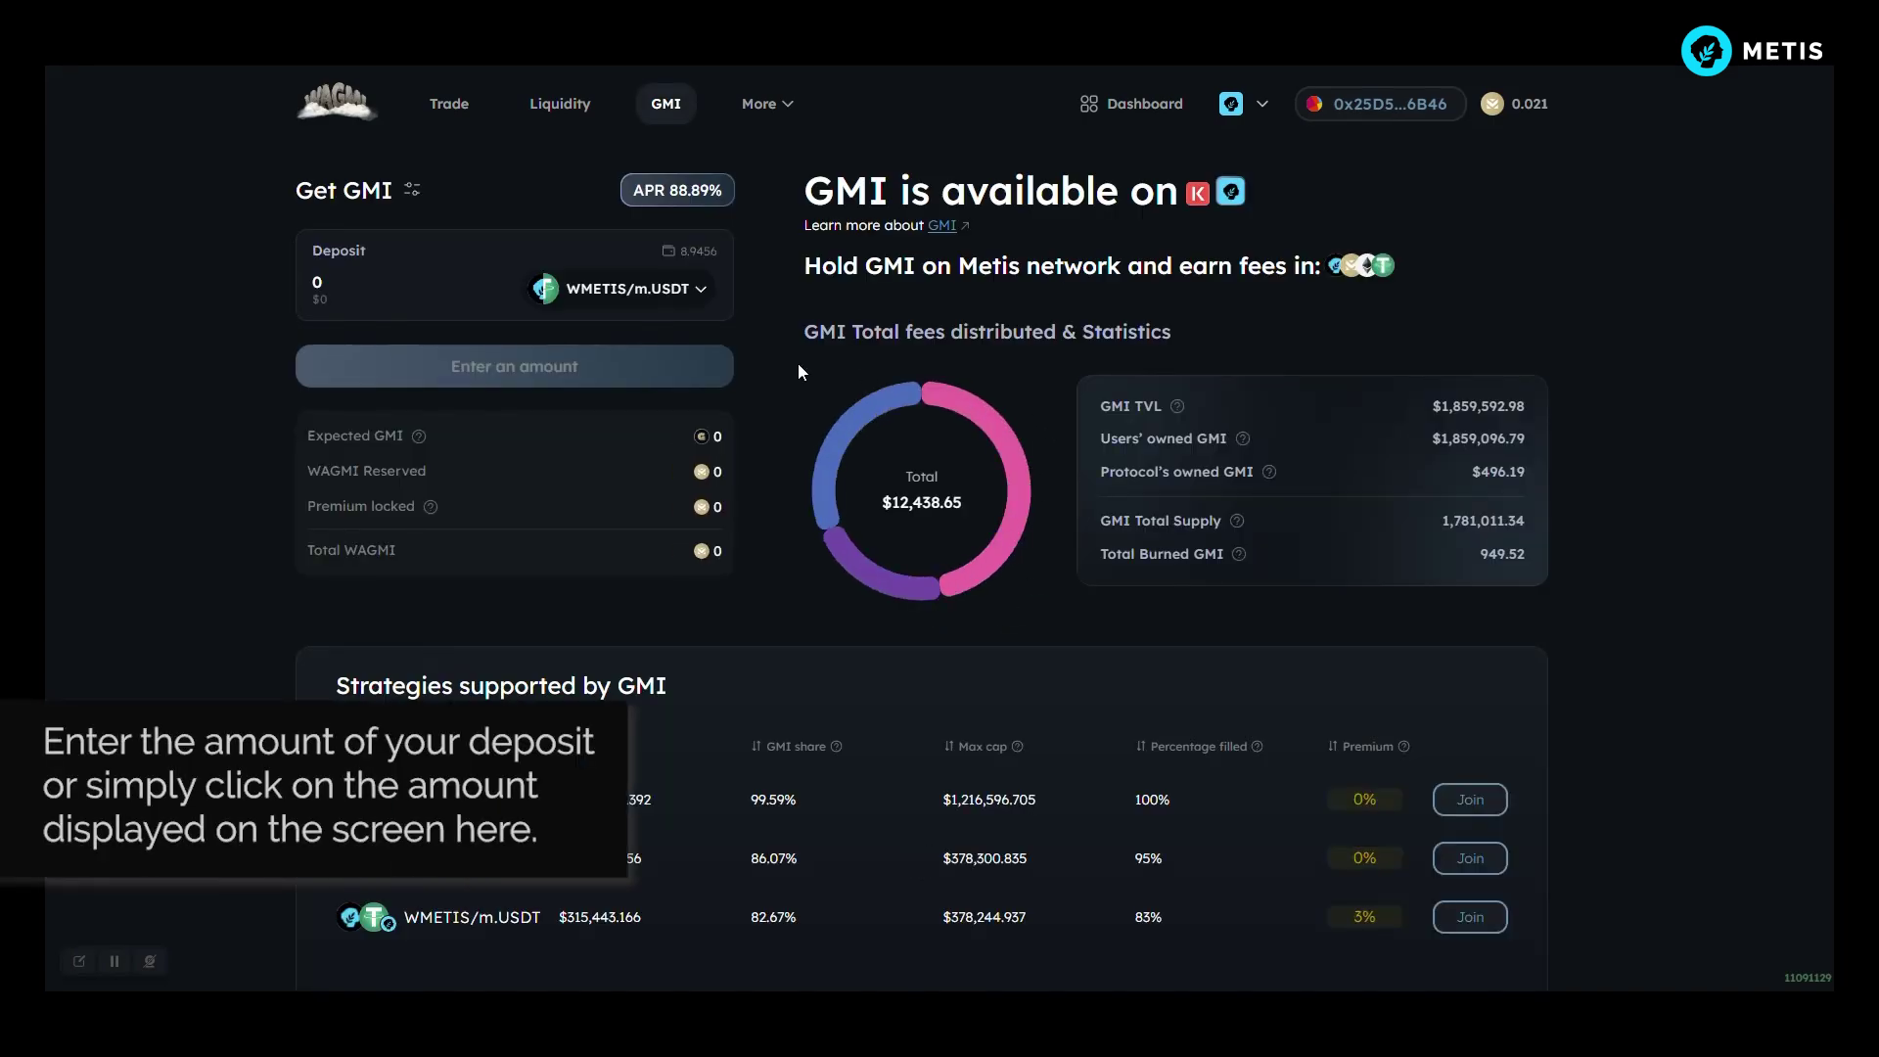
Step: Fill the GMI deposit with the full 8.9456 WLP, revealing a 1,548.91 WAGMI shortfall
left_click(697, 252)
mouse_move(421, 367)
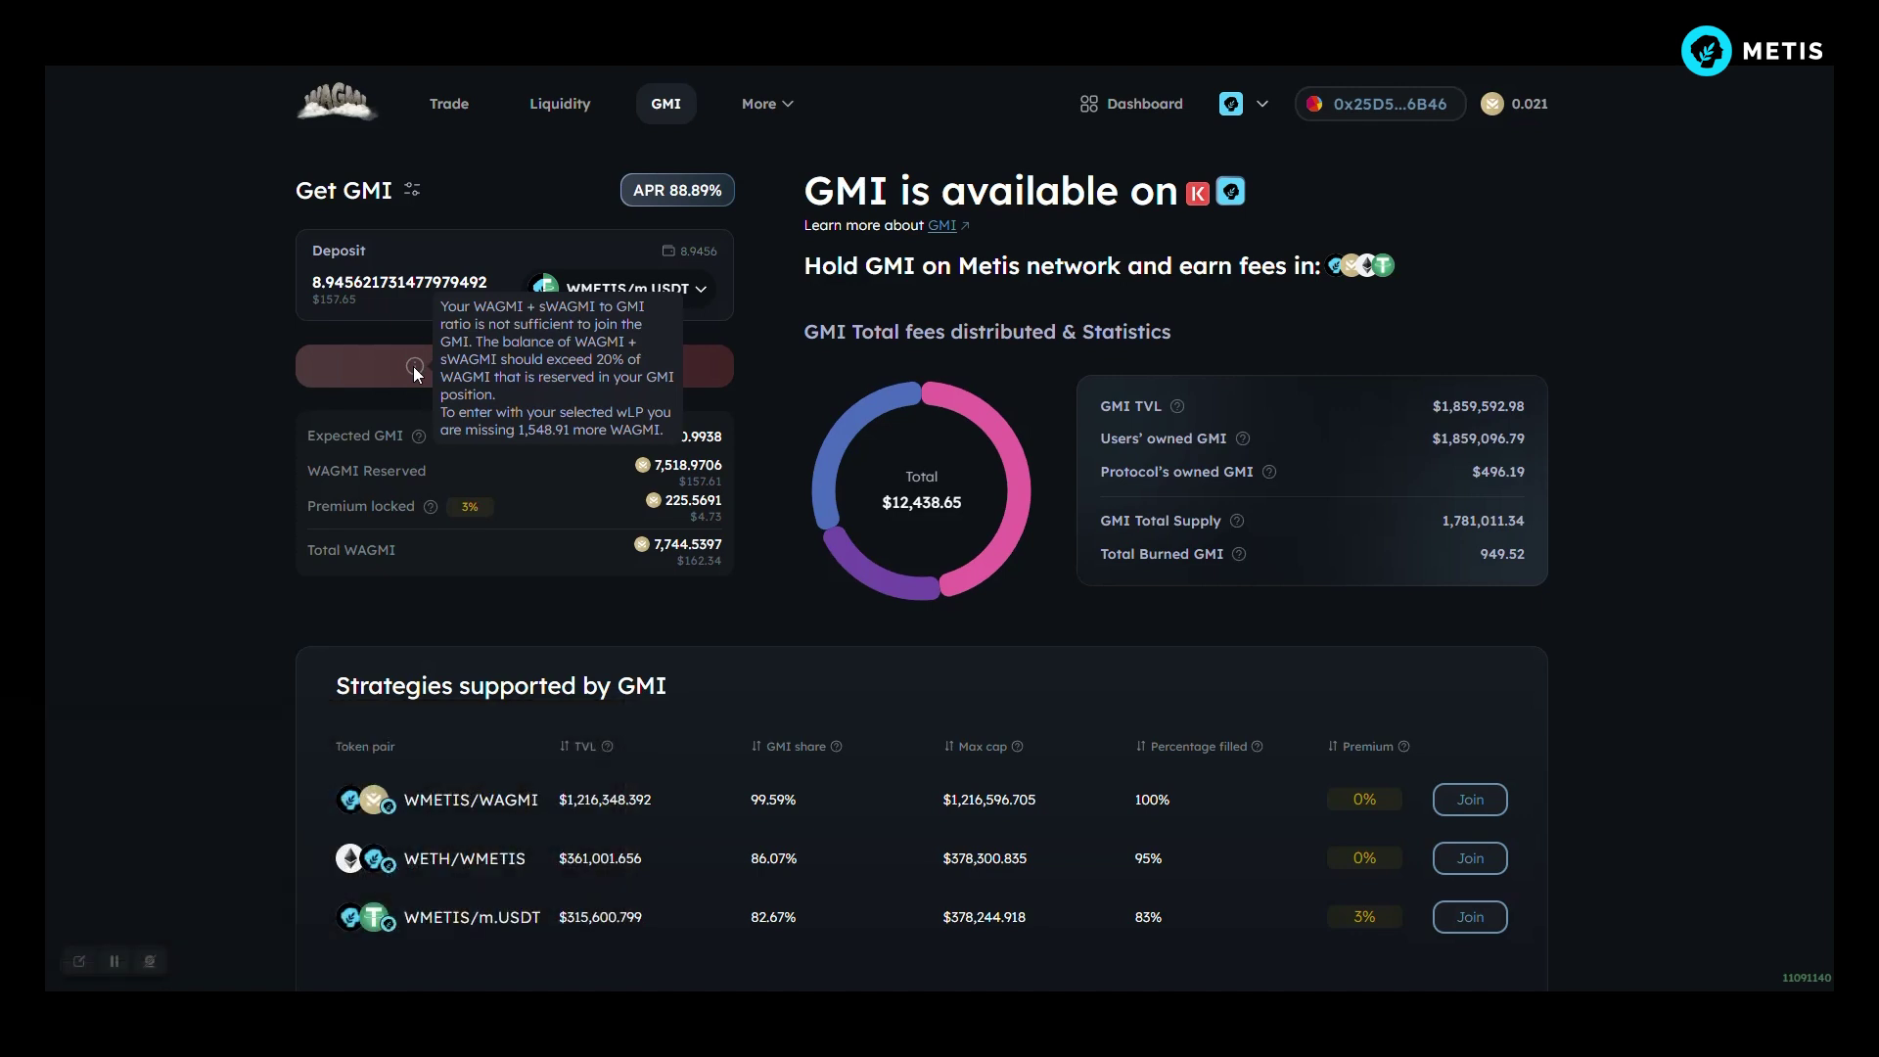
Step: Swap about 0.3048 METIS for exactly 1549 WAGMI, confirming in MetaMask
left_click(449, 103)
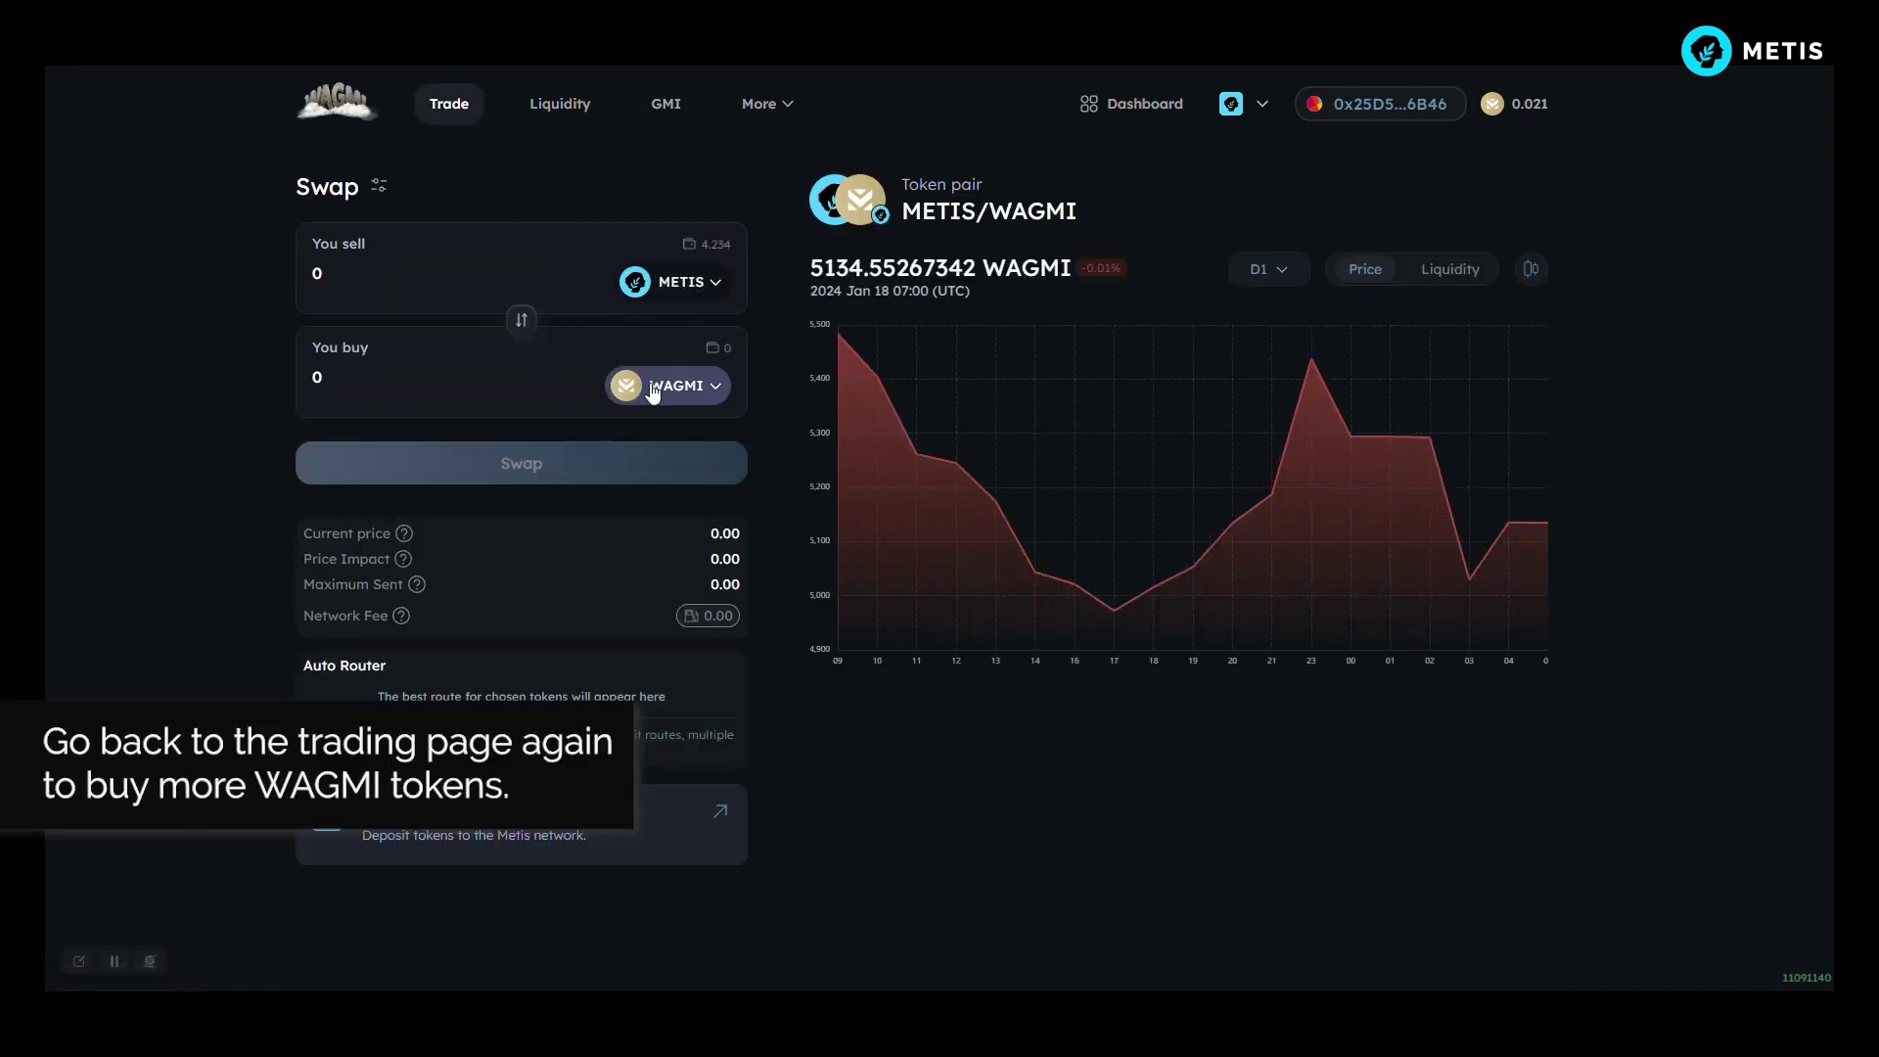
left_click(679, 385)
left_click(544, 372)
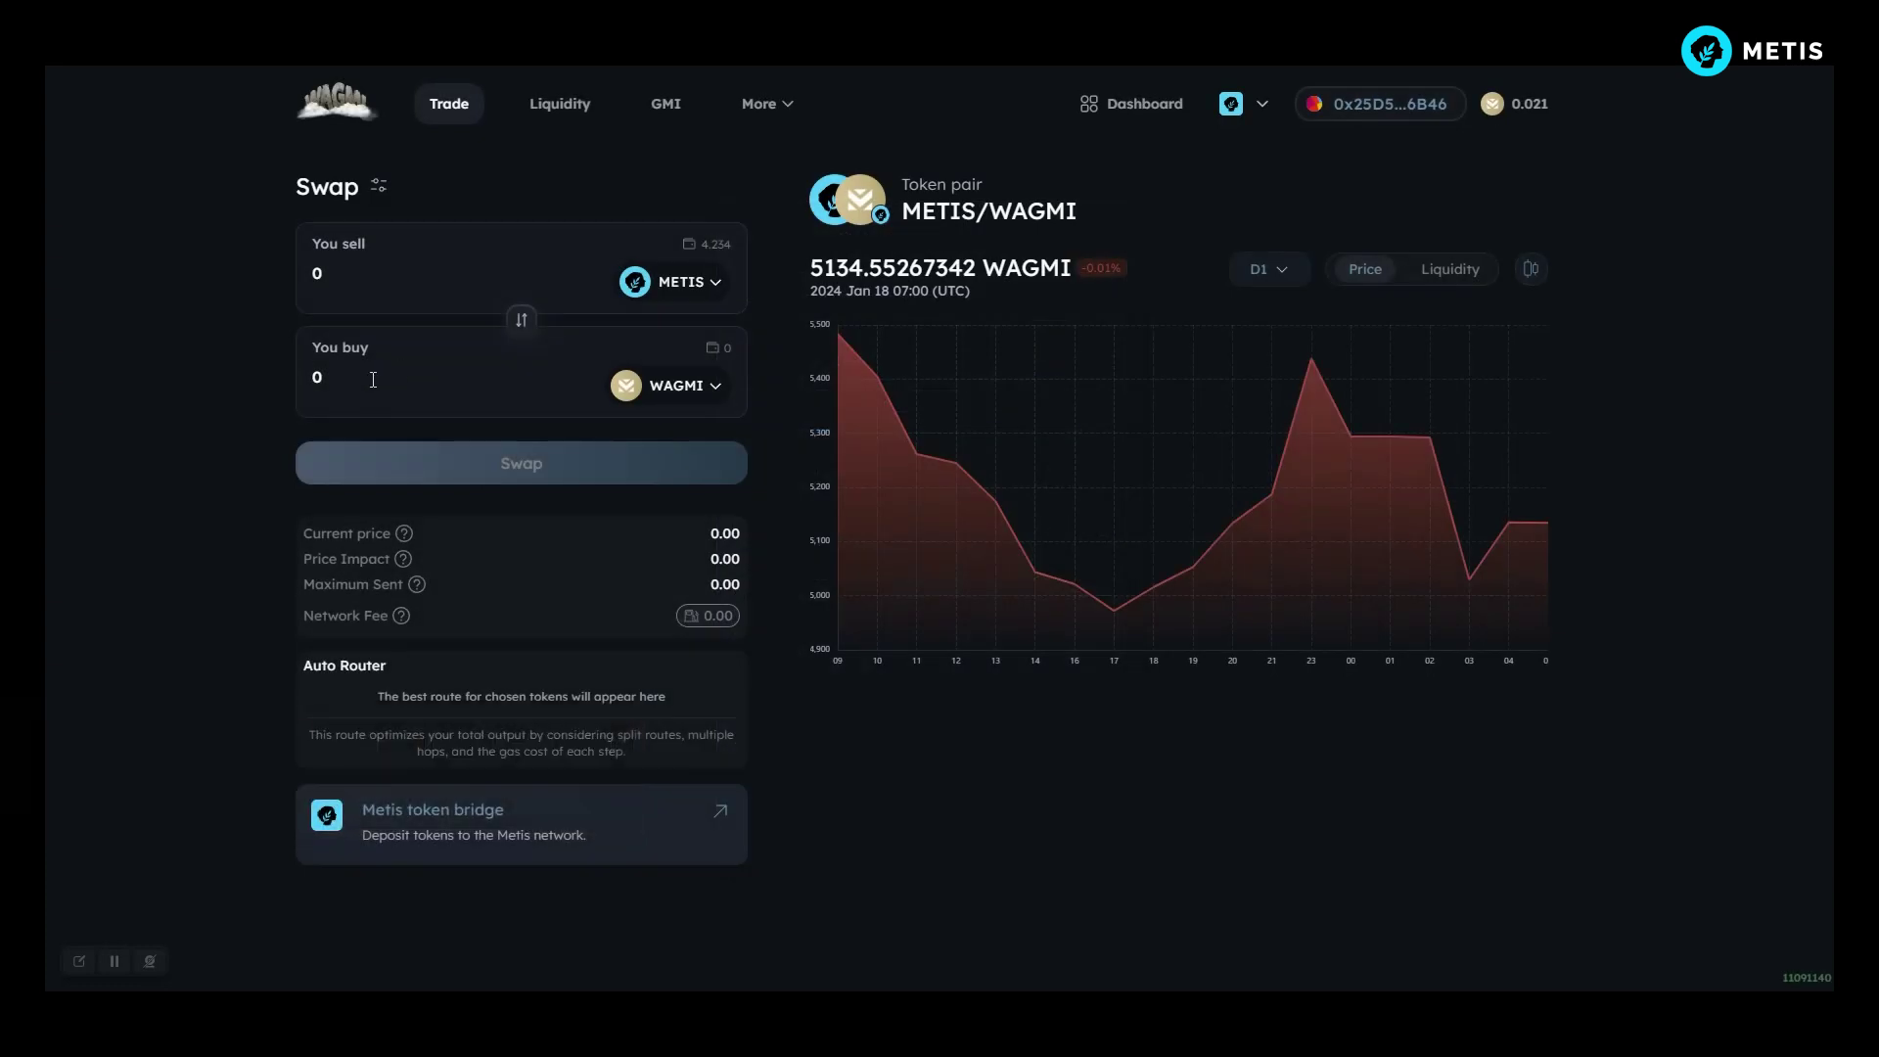
type("1549")
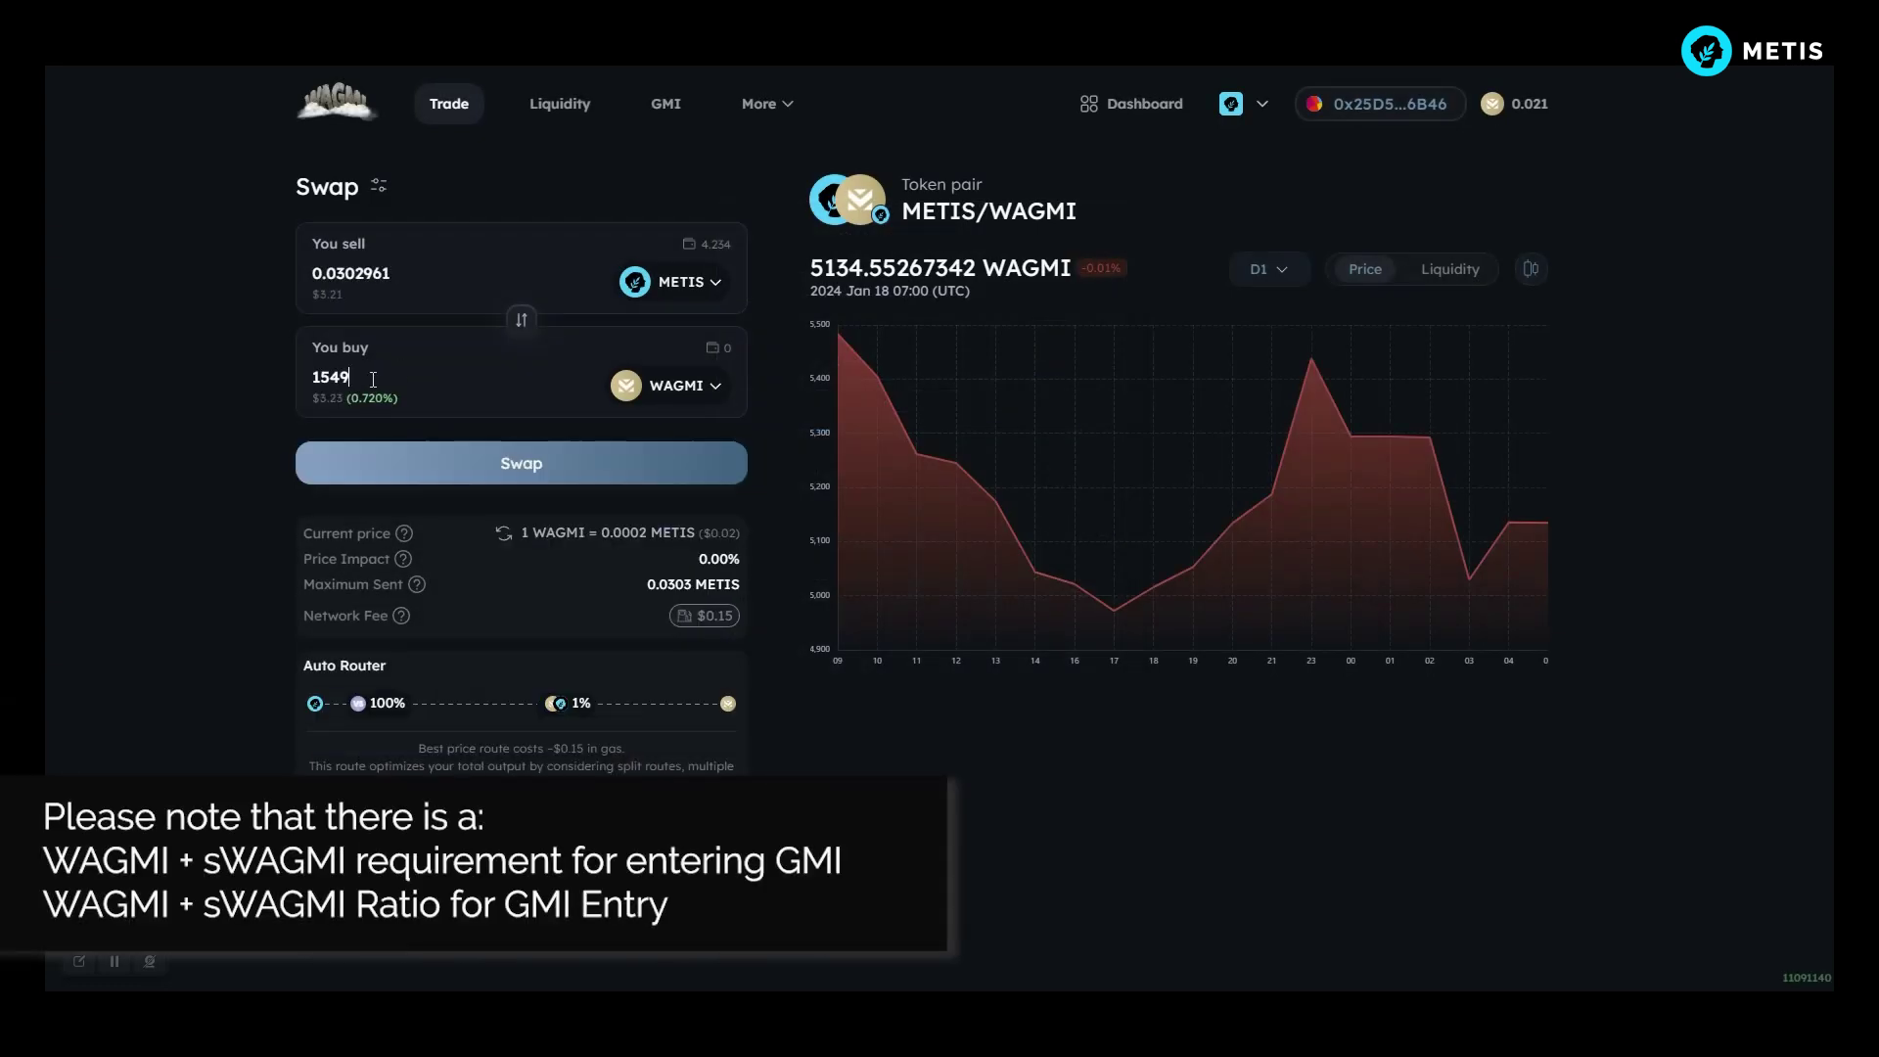
left_click(490, 474)
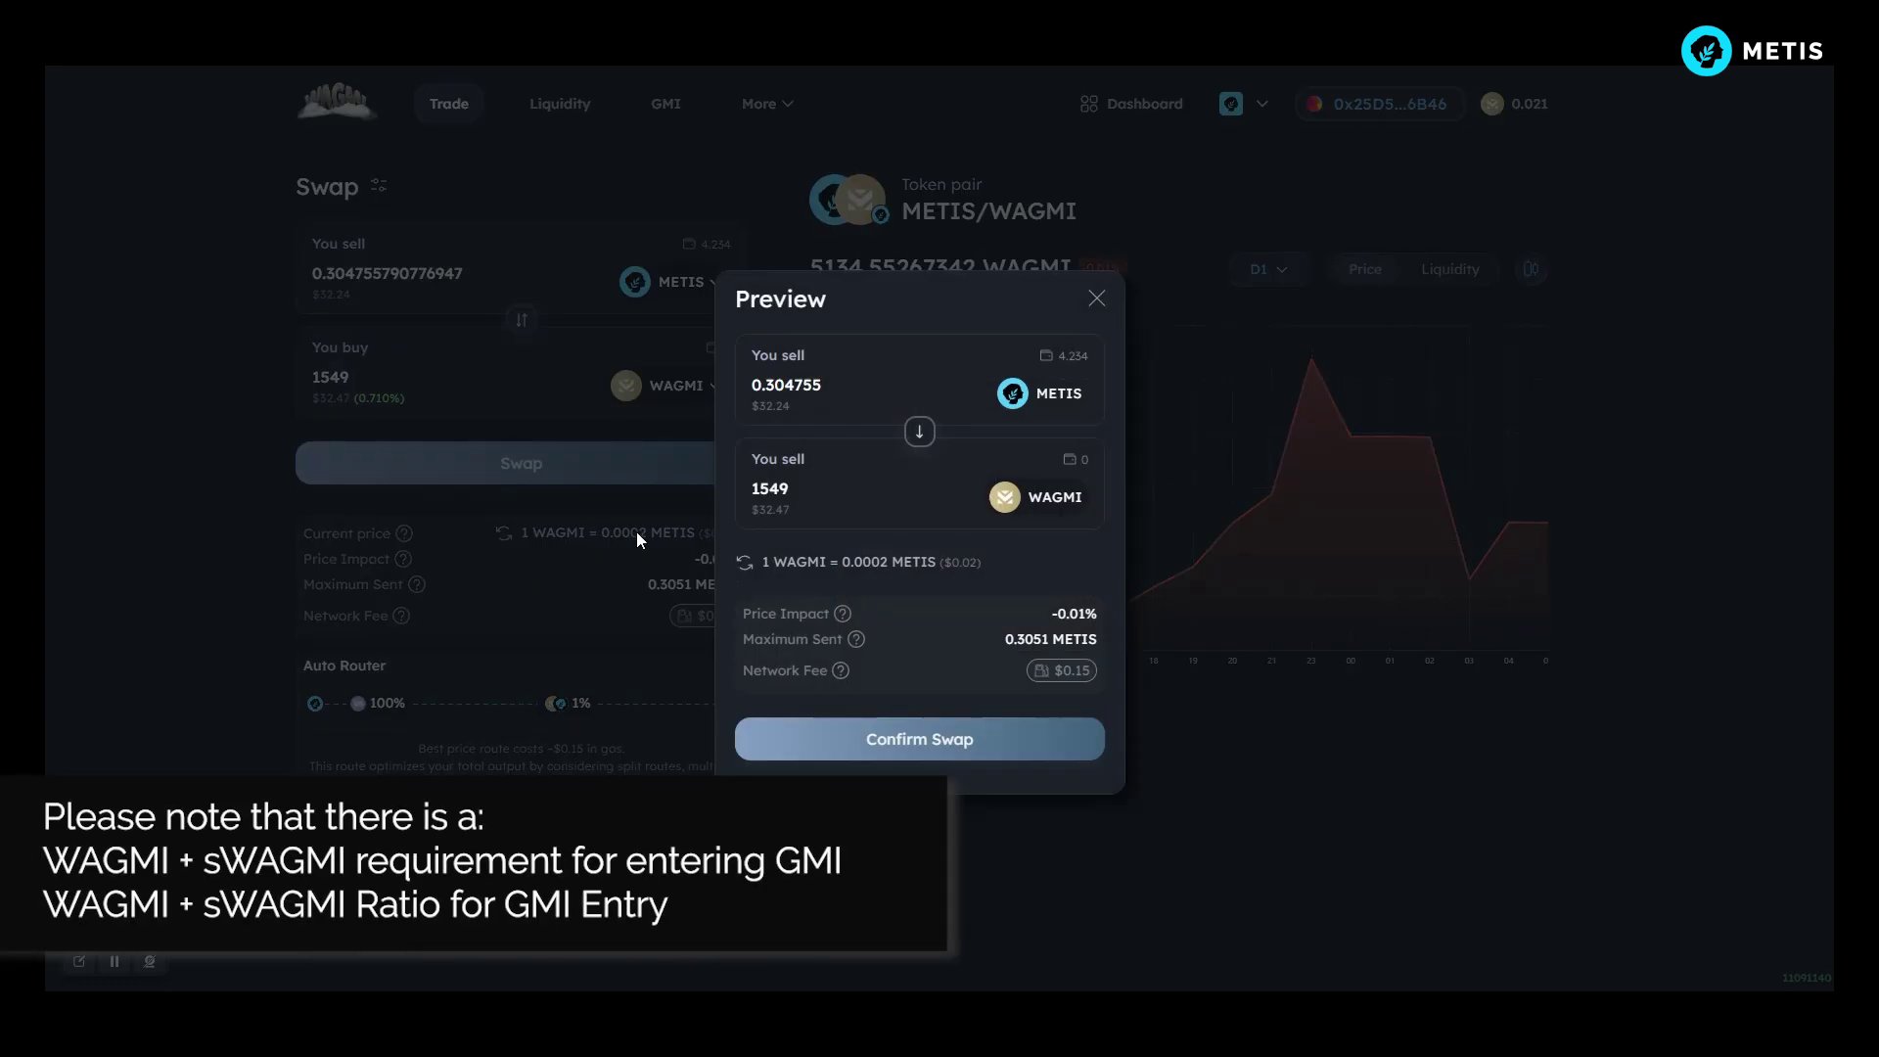
left_click(850, 723)
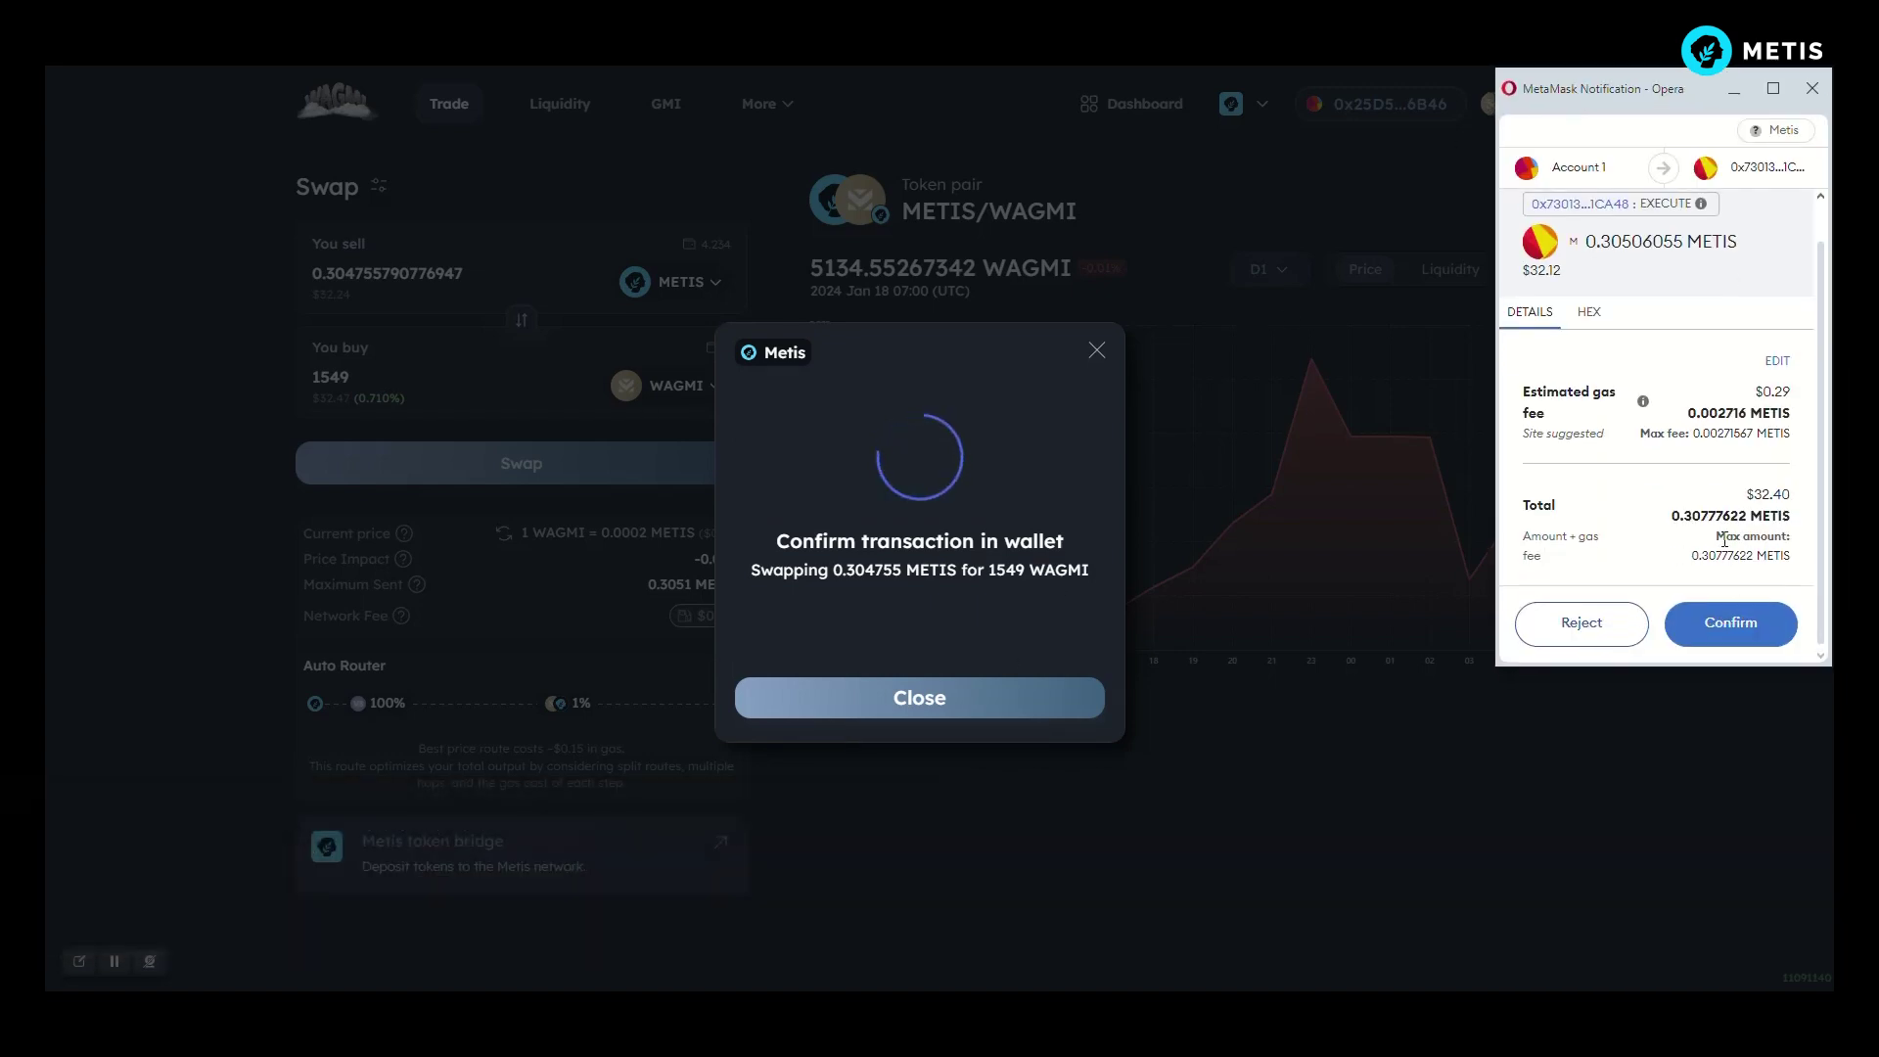
left_click(1744, 626)
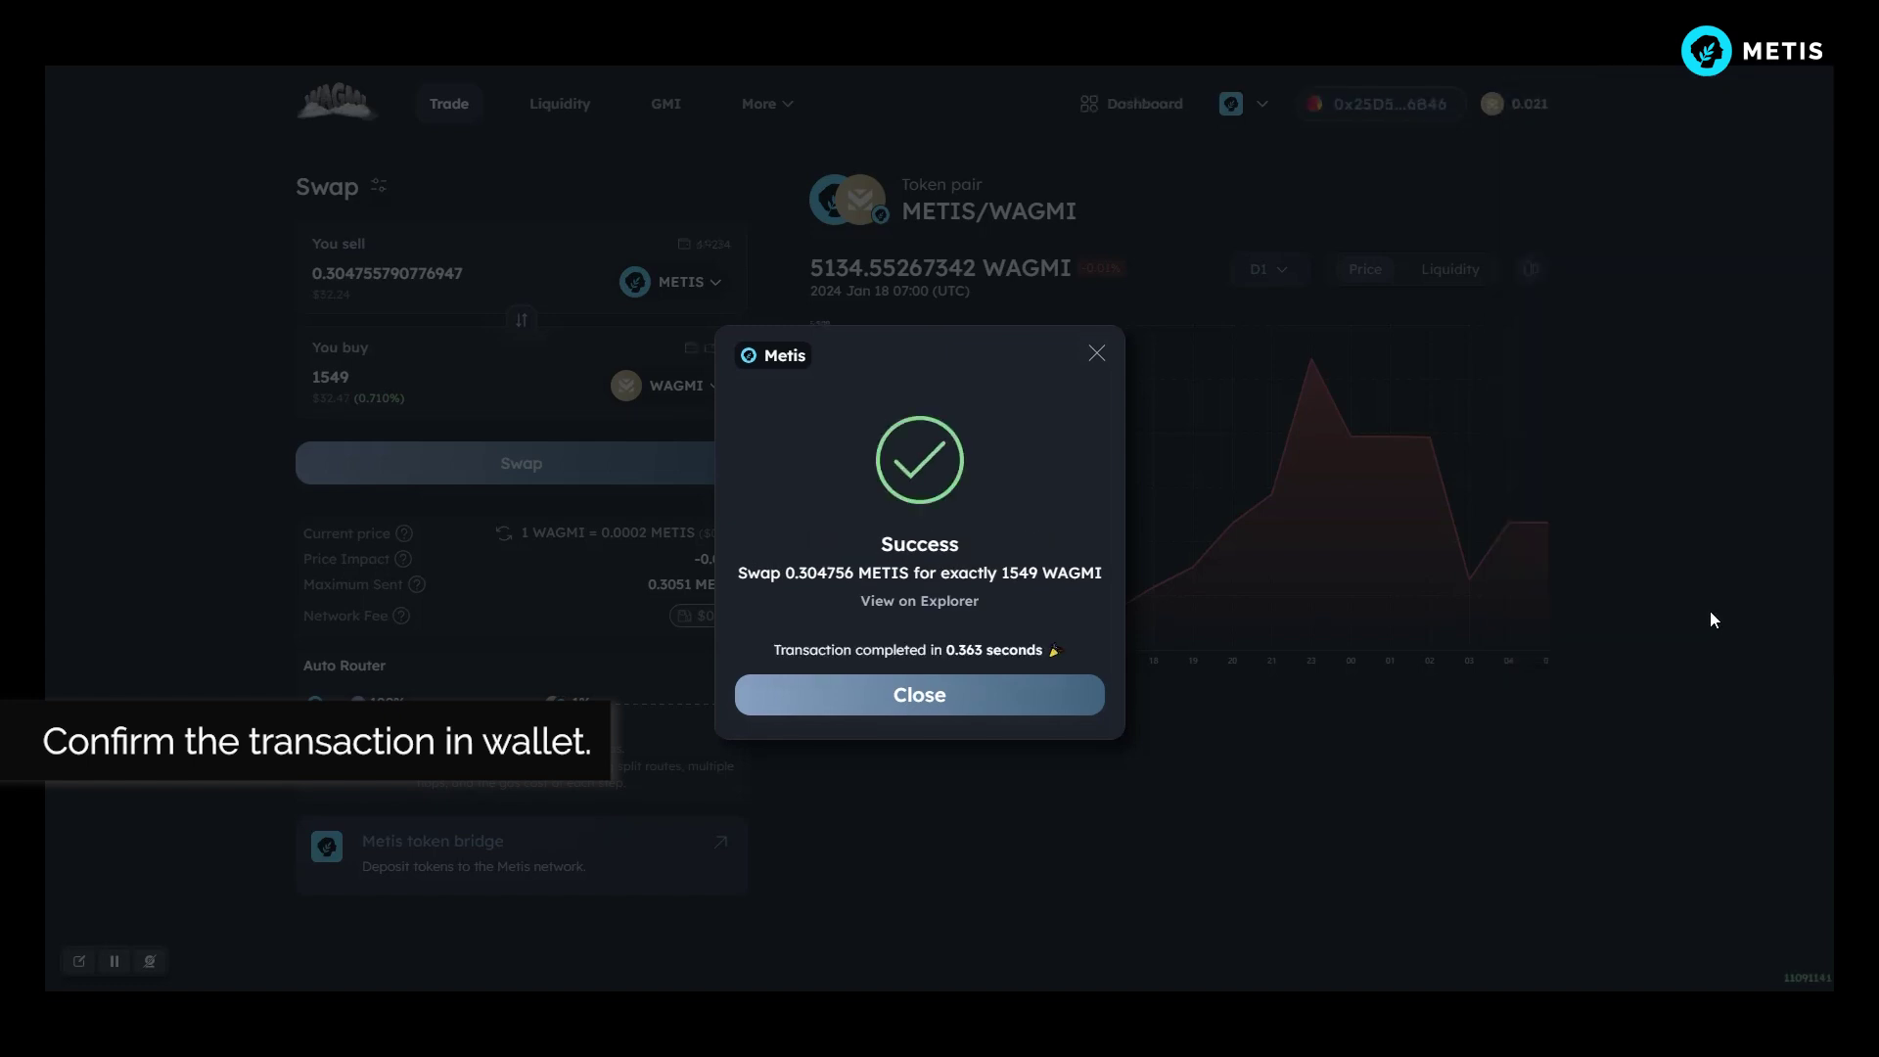
Step: Choose the WMETIS/m.USDT strategy on Get GMI and deposit the full 8.9456 WLP
left_click(1045, 709)
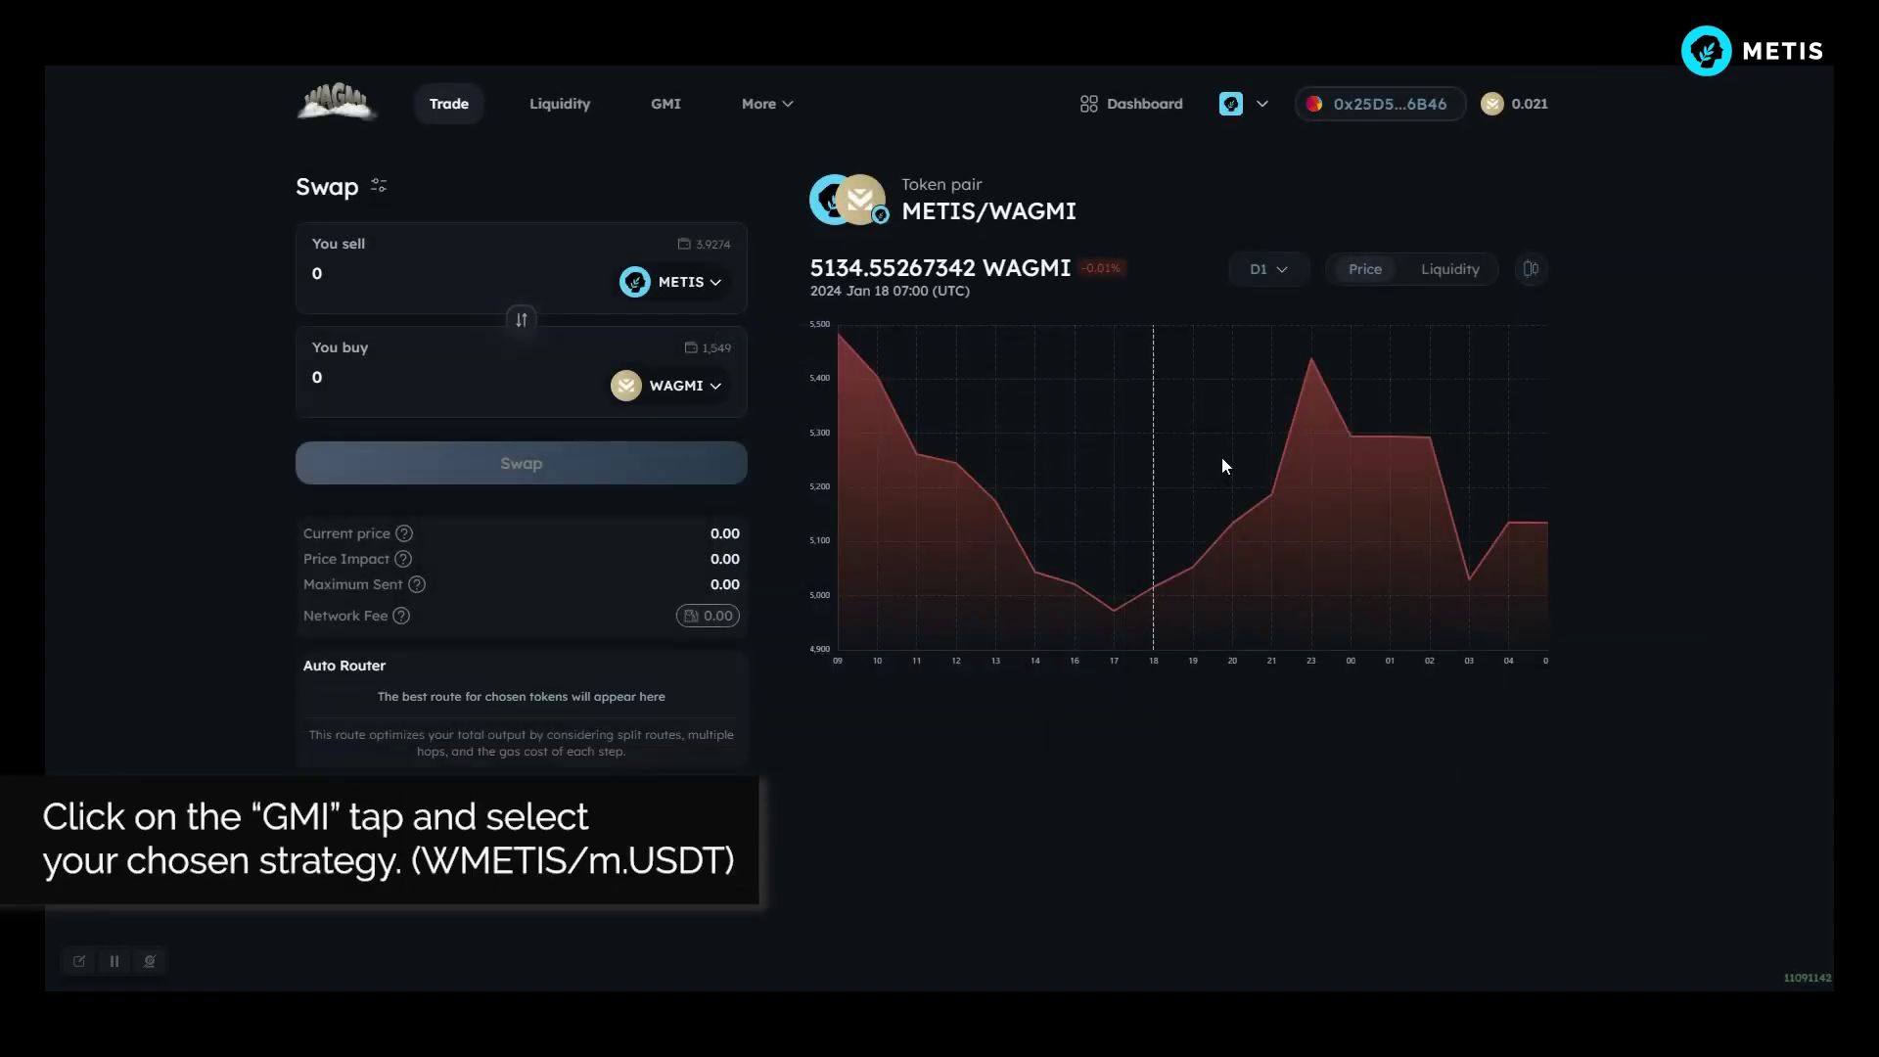
left_click(667, 104)
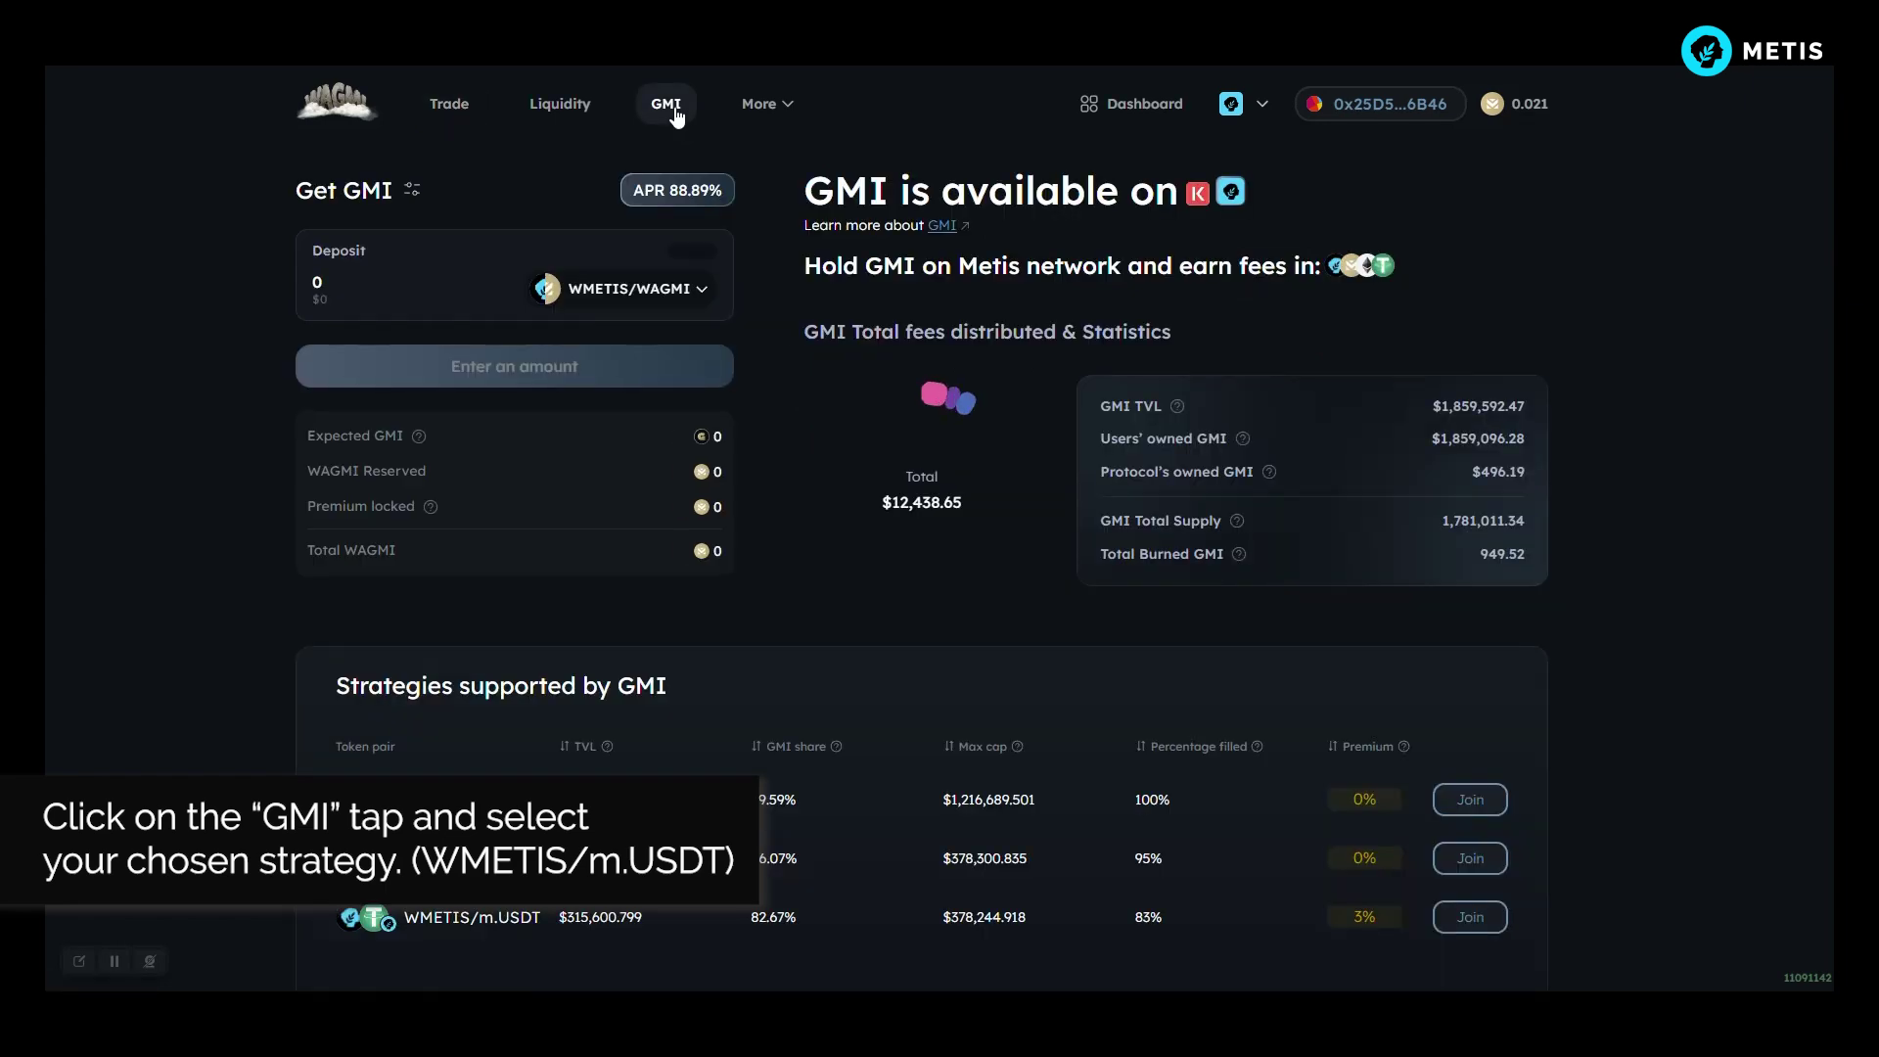
left_click(689, 293)
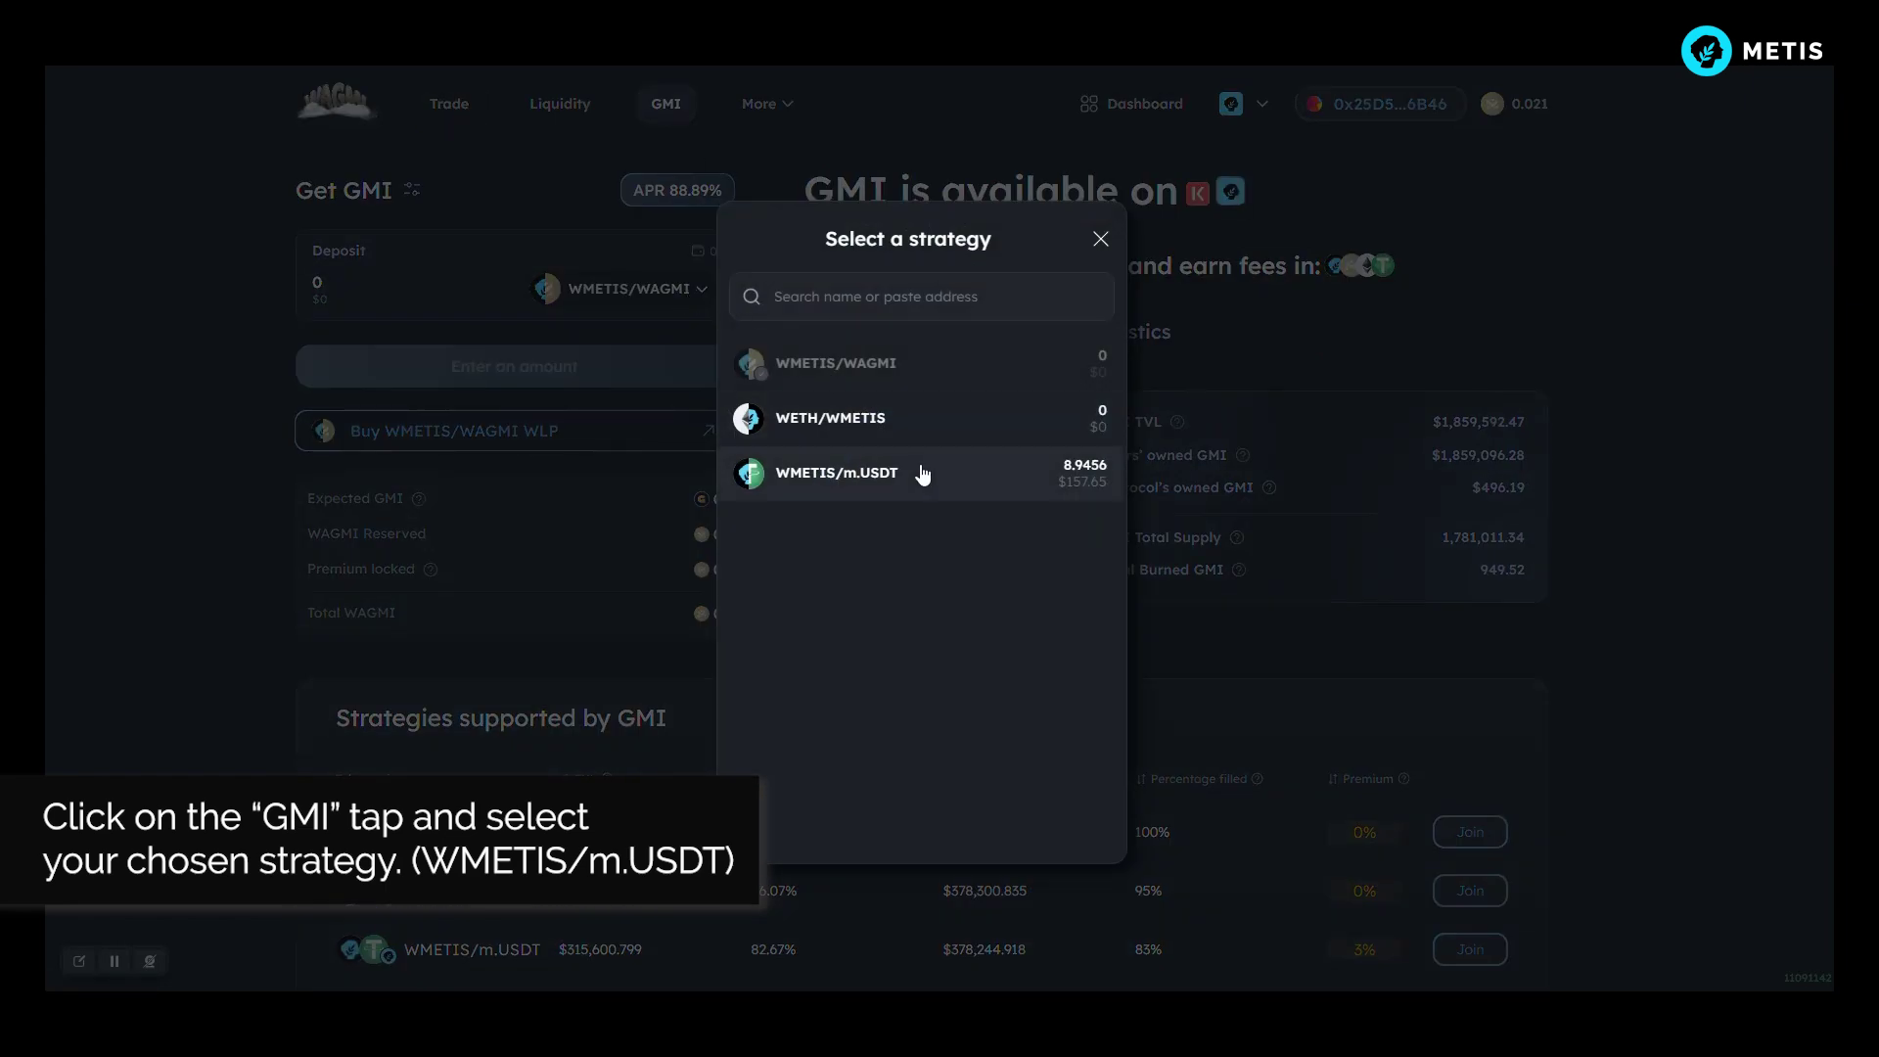
left_click(920, 468)
left_click(716, 256)
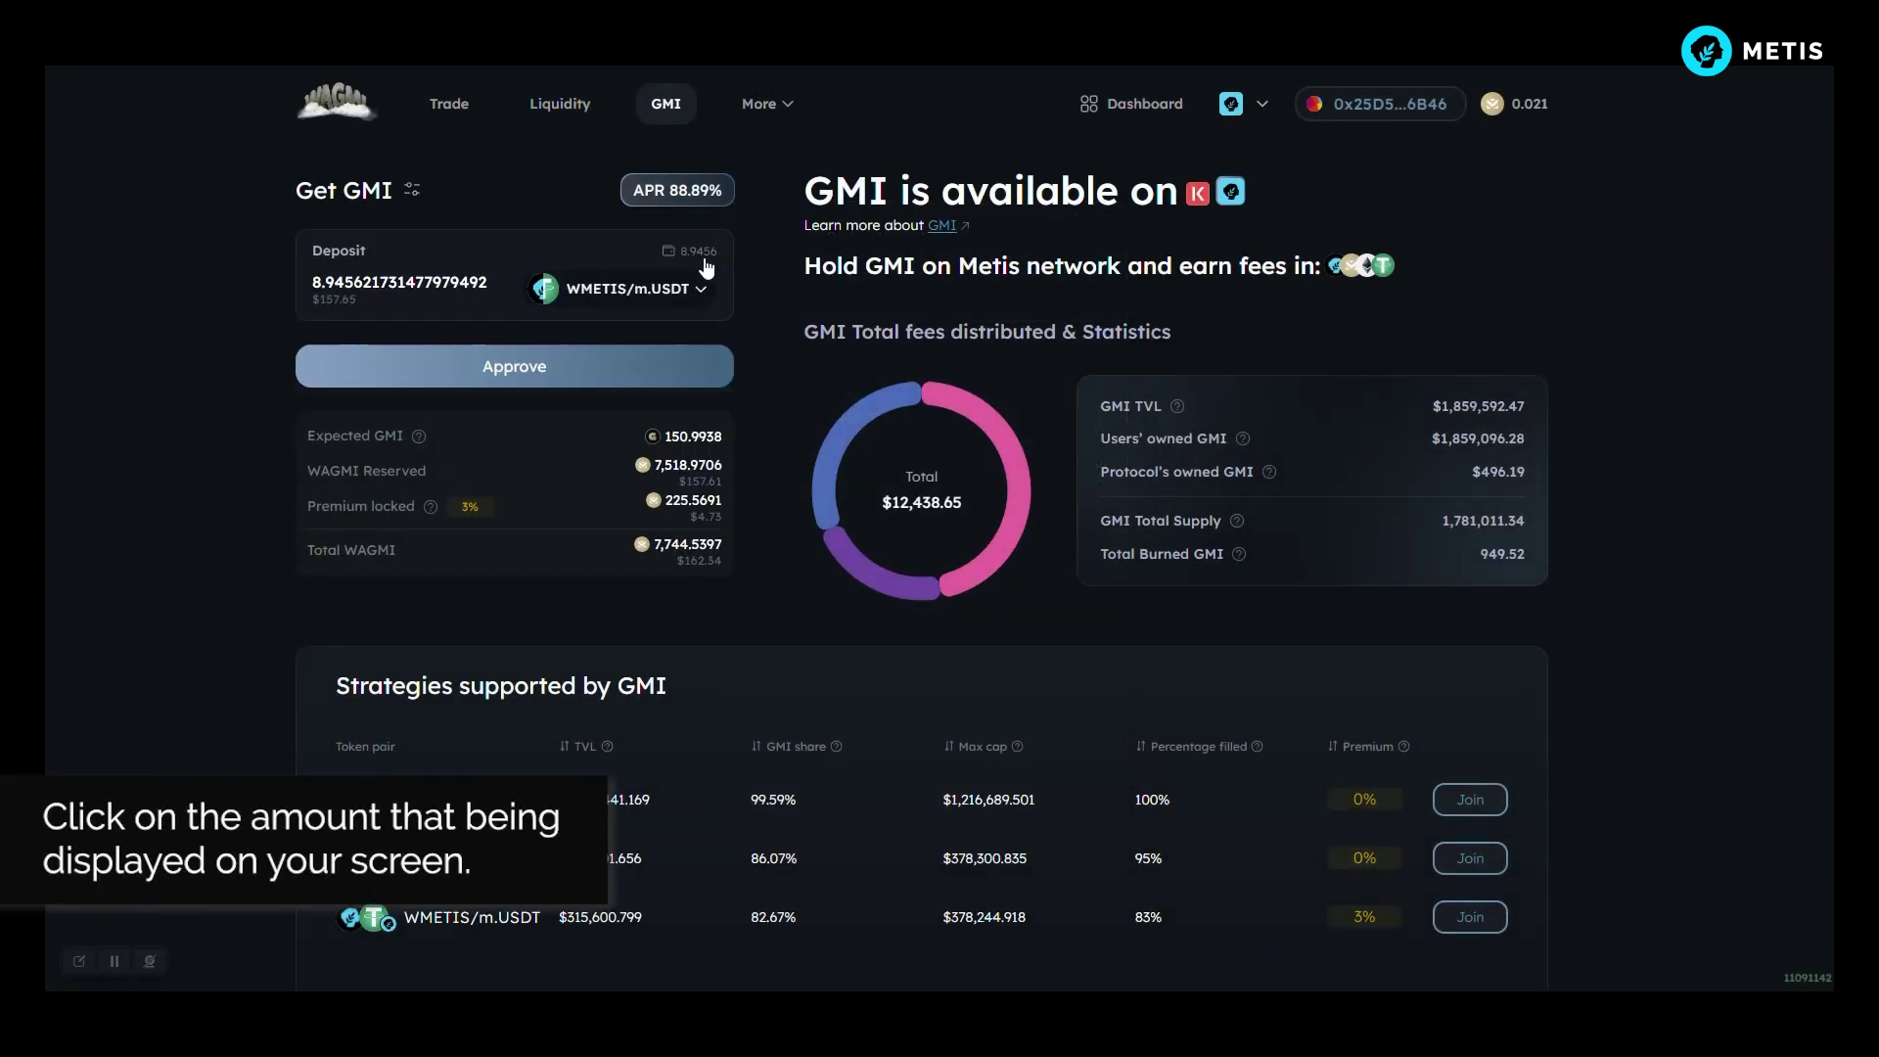
Step: Approve the WLP spending in MetaMask
left_click(587, 370)
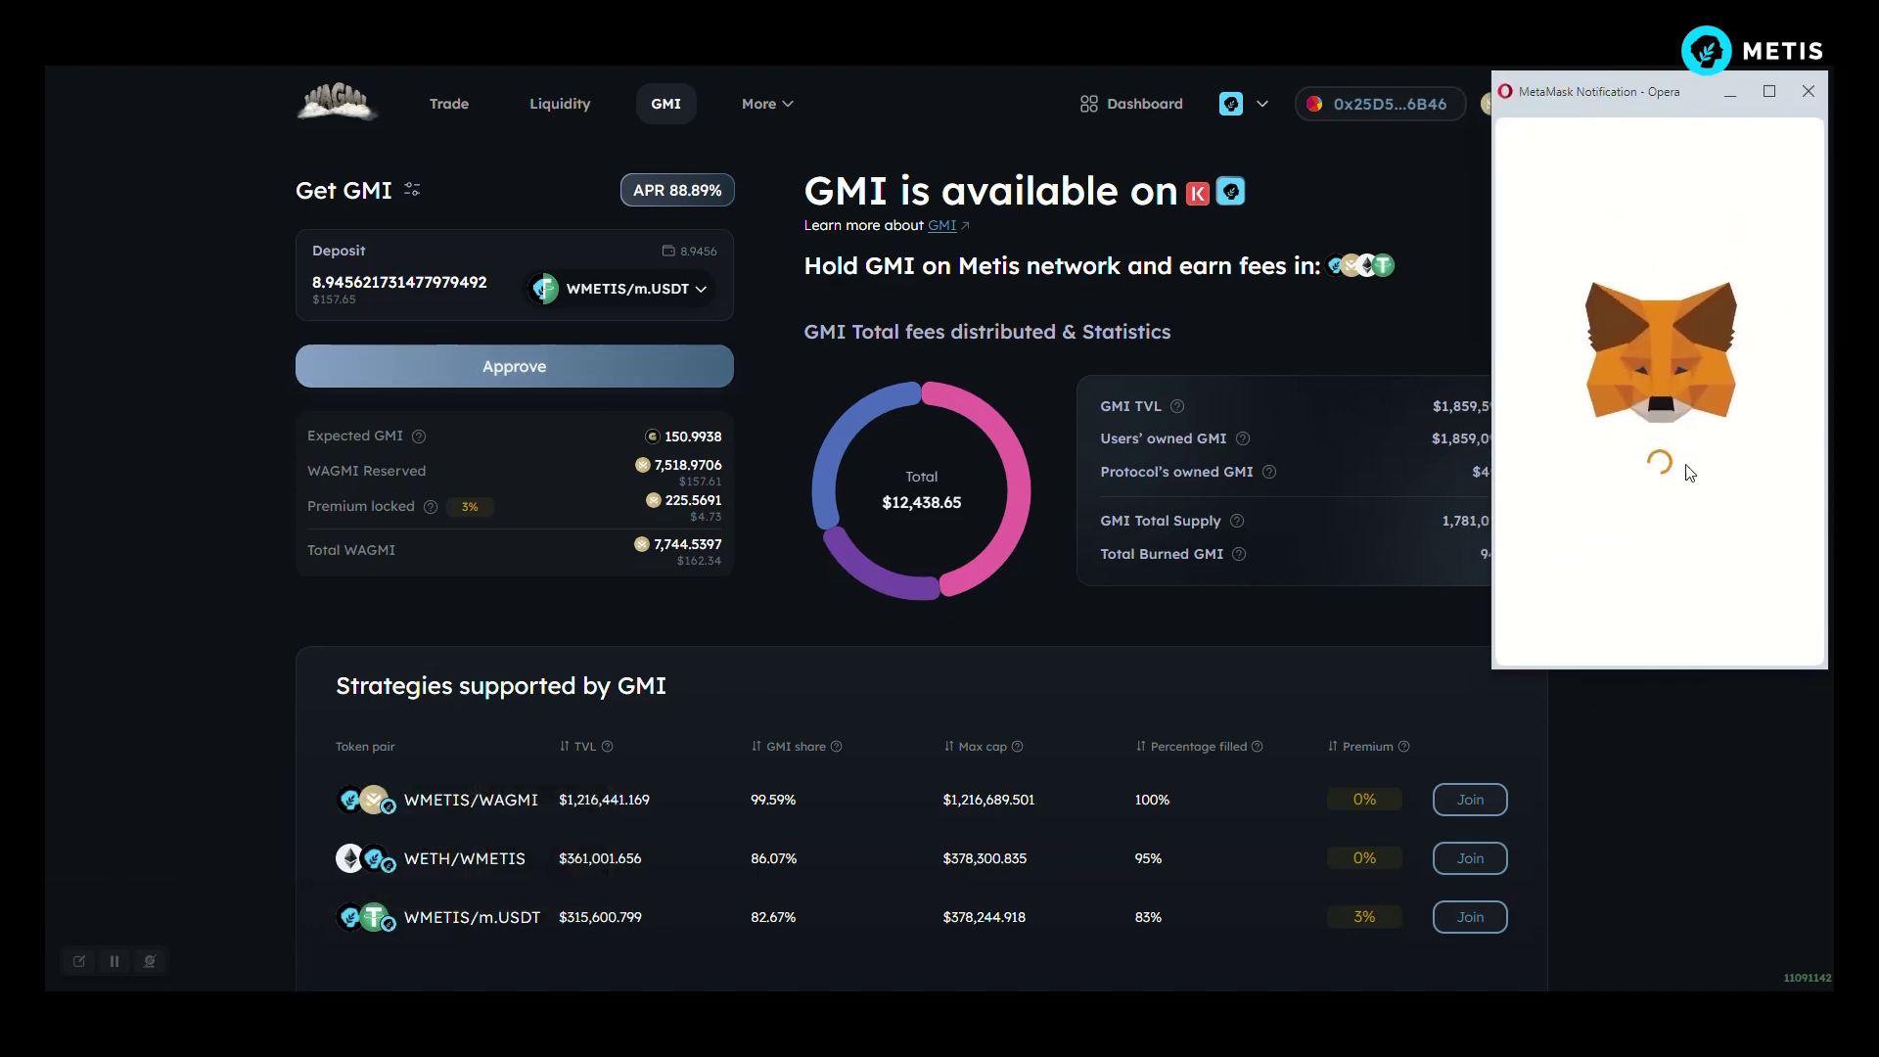
scroll(1713, 558, "down", 3)
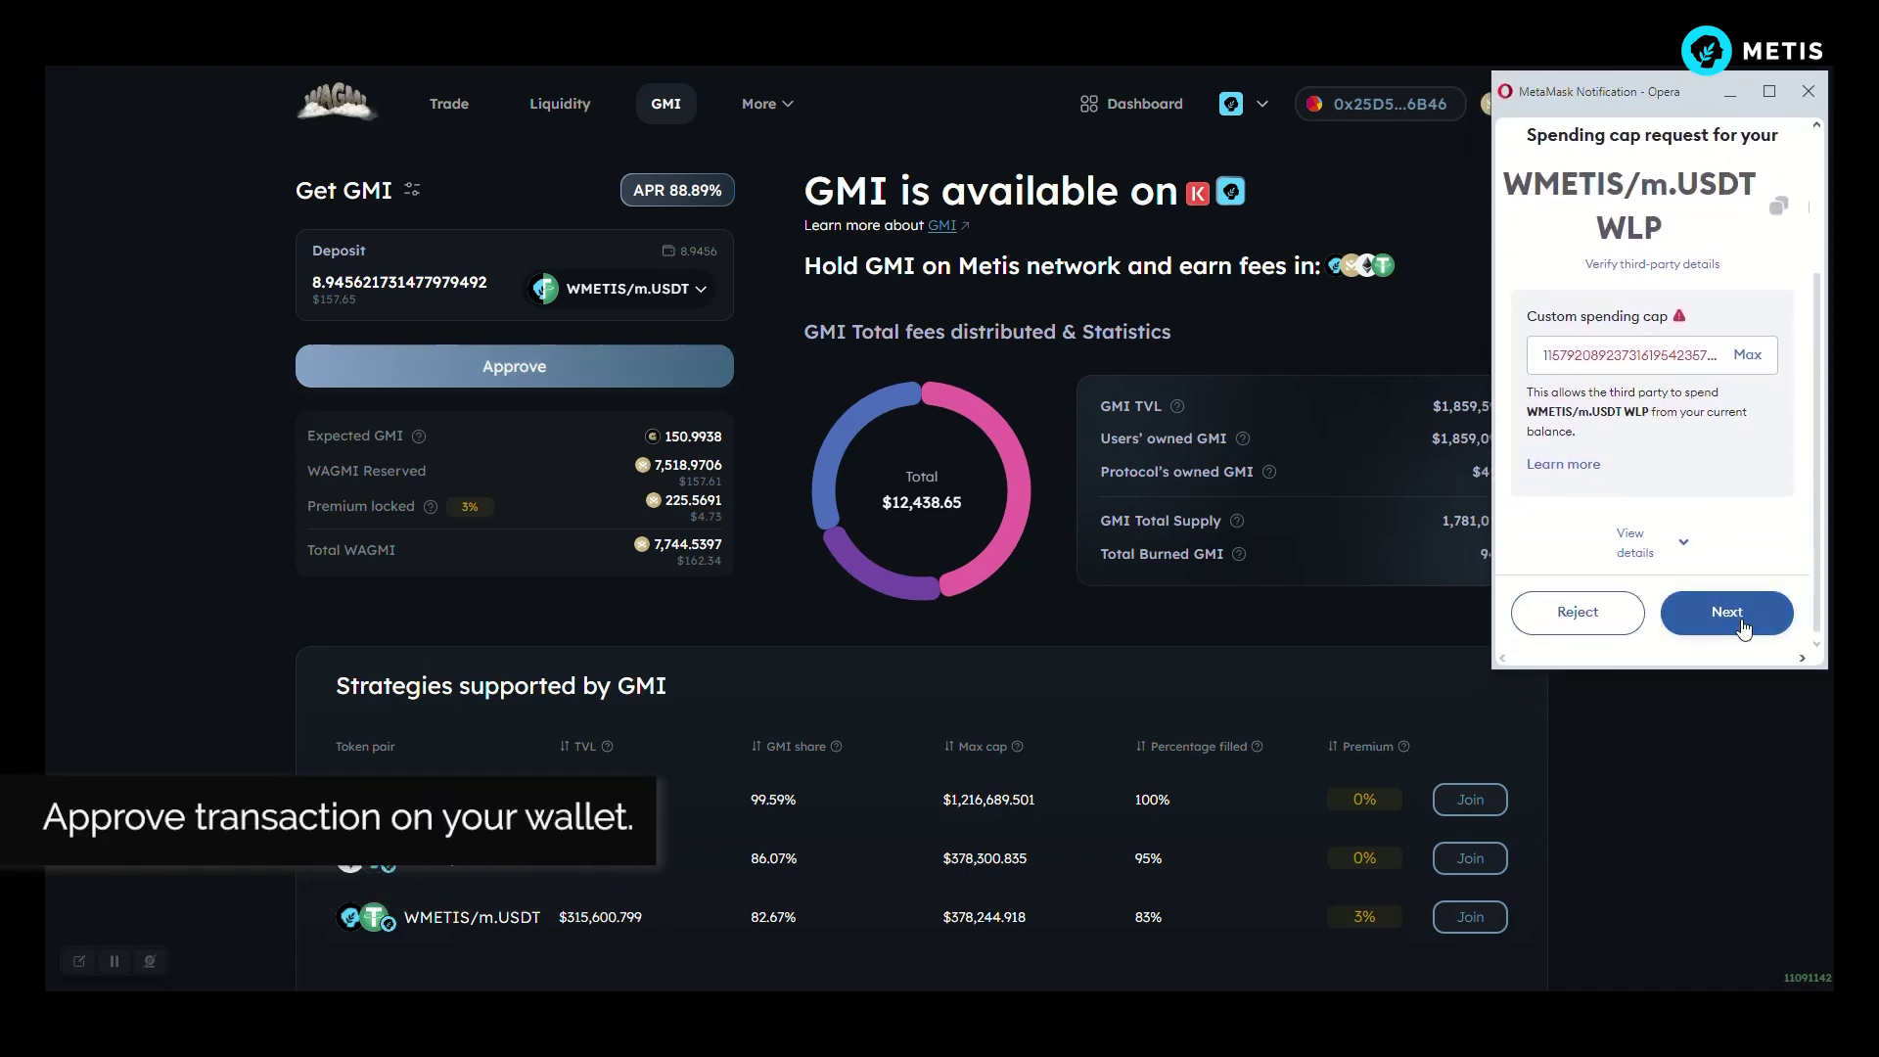
left_click(1729, 614)
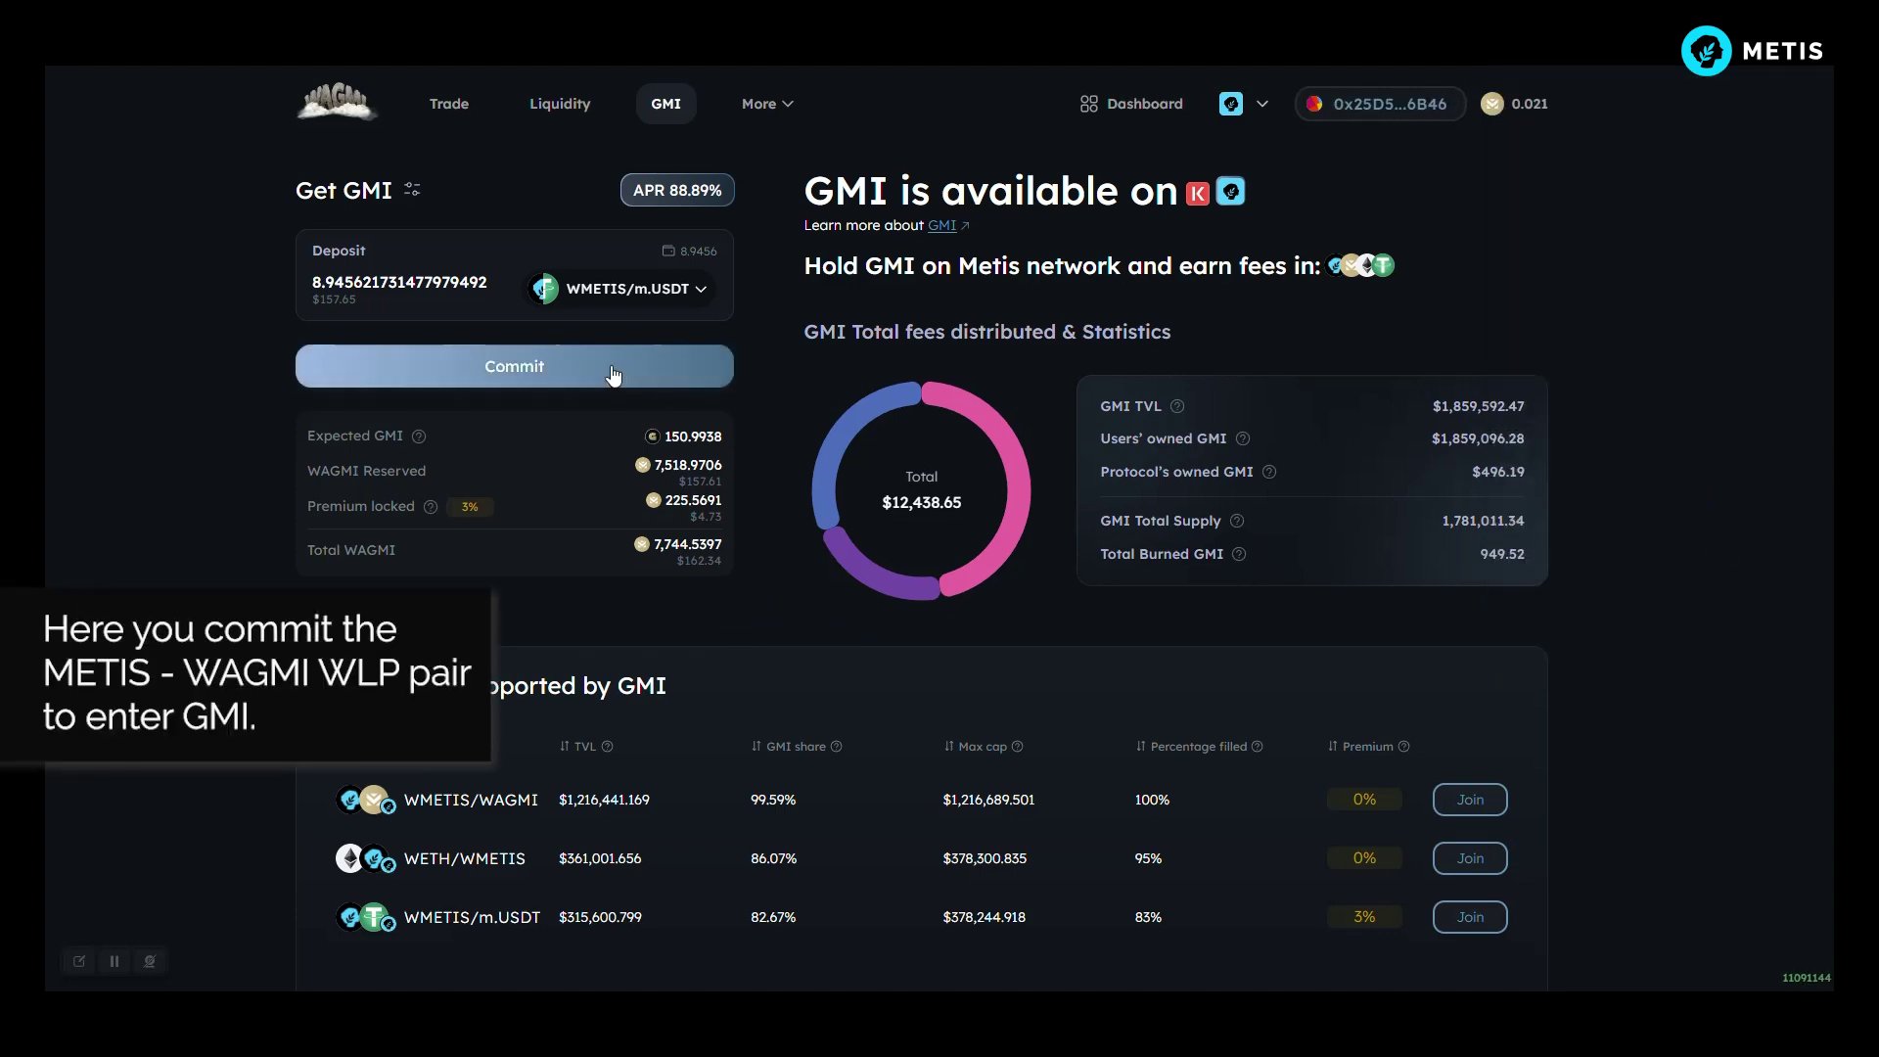
Step: Commit the 8.9456 WLP into GMI, confirm in MetaMask, and close to the GMI Dashboard
left_click(924, 723)
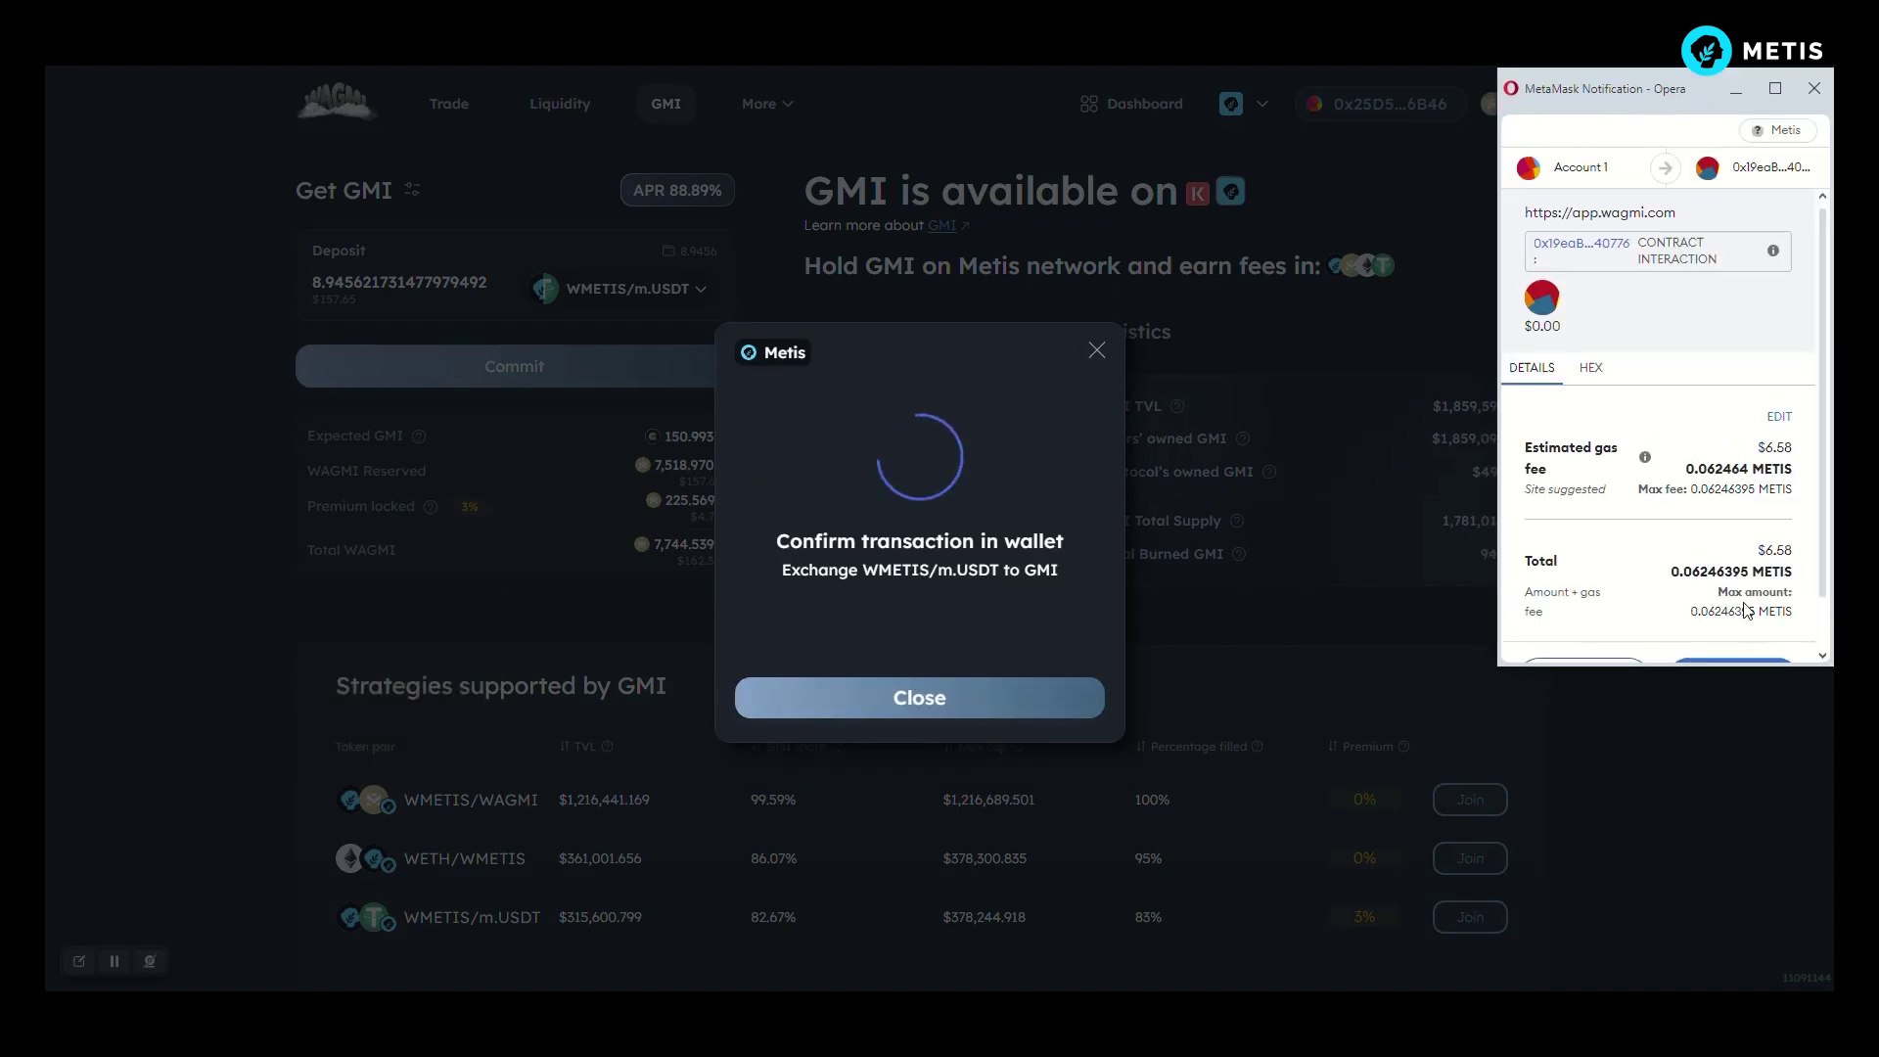
left_click(1761, 626)
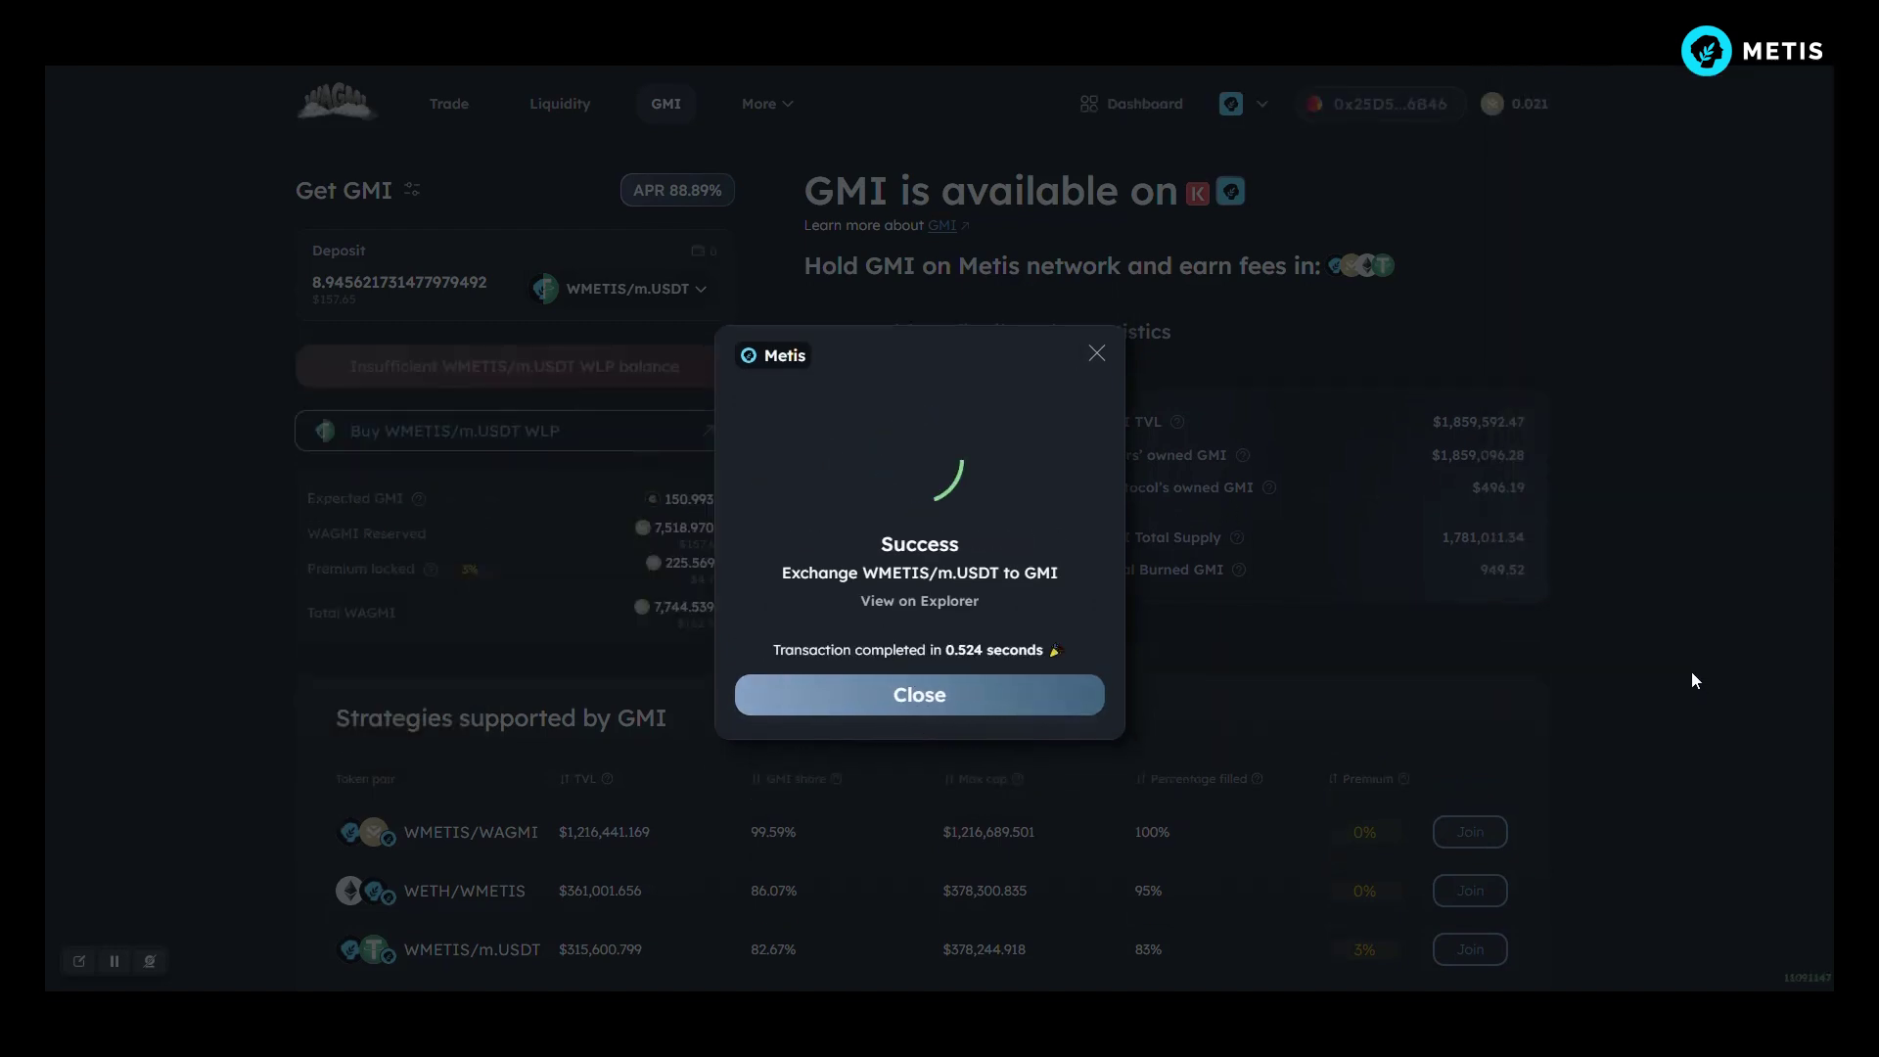
left_click(1012, 697)
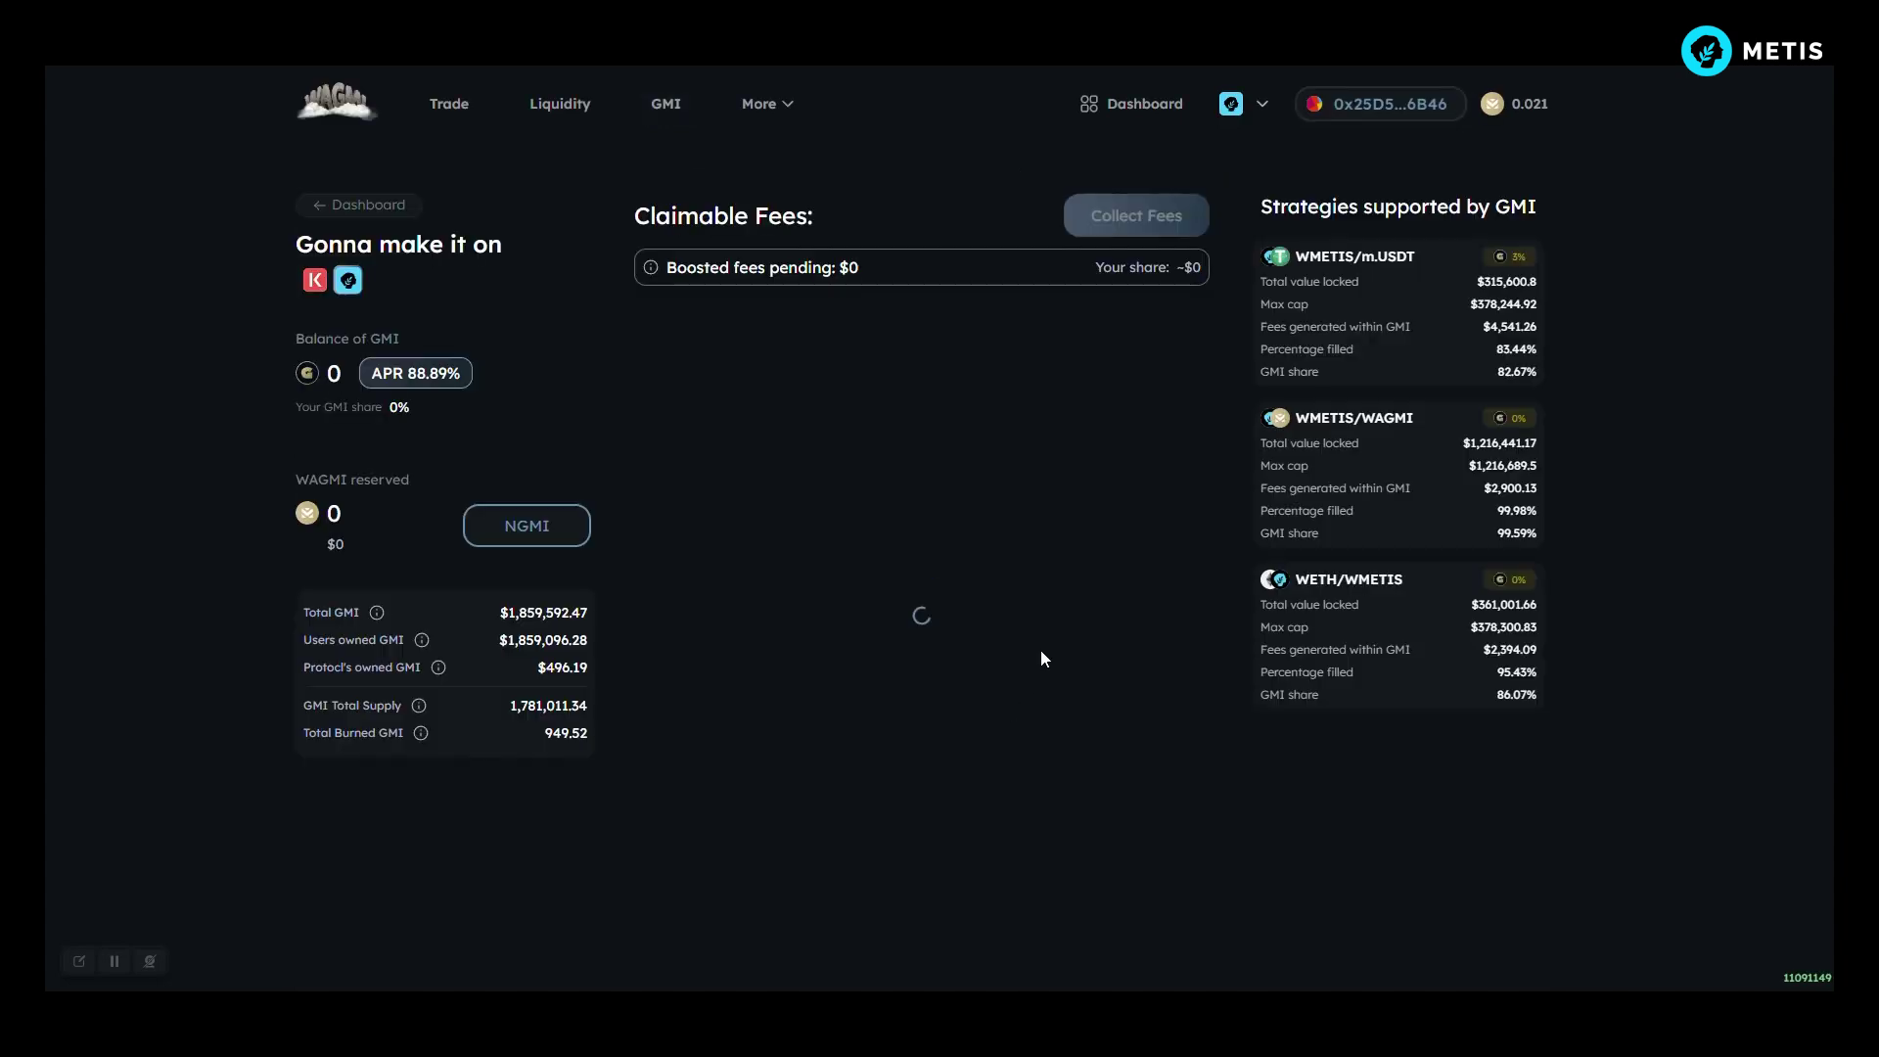